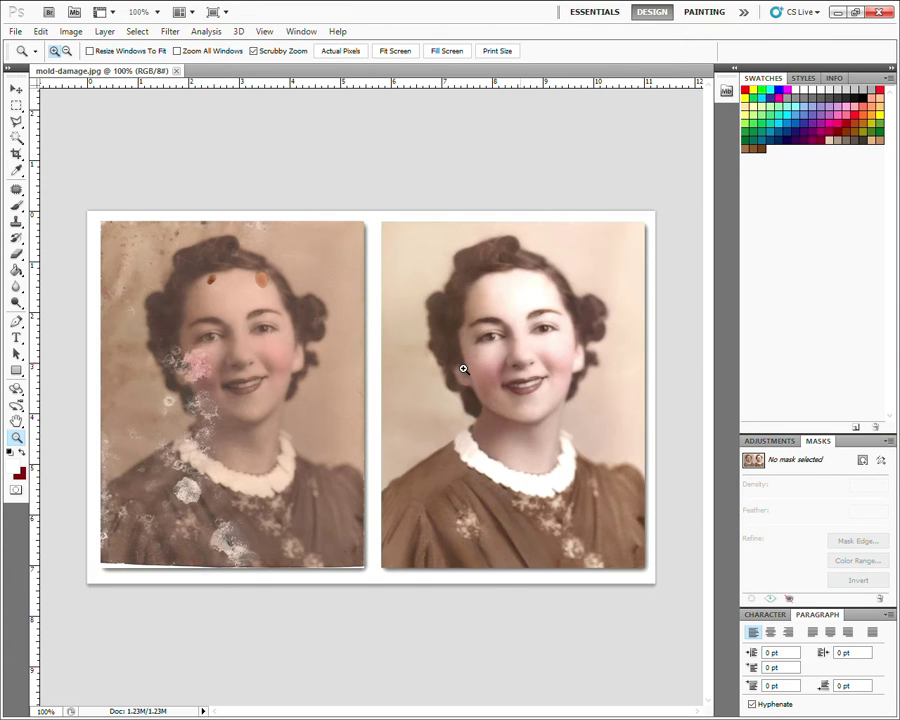
# Hide the restored right portrait under a white rectangle shape layer, then zoom into the damaged photo
pyautogui.click(16, 89)
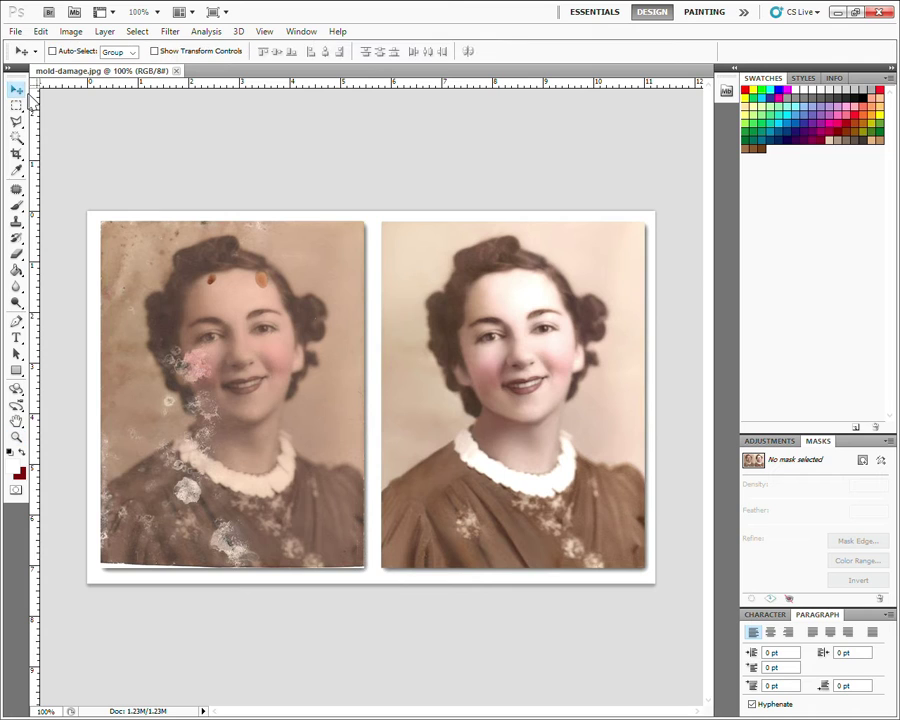
pyautogui.click(17, 322)
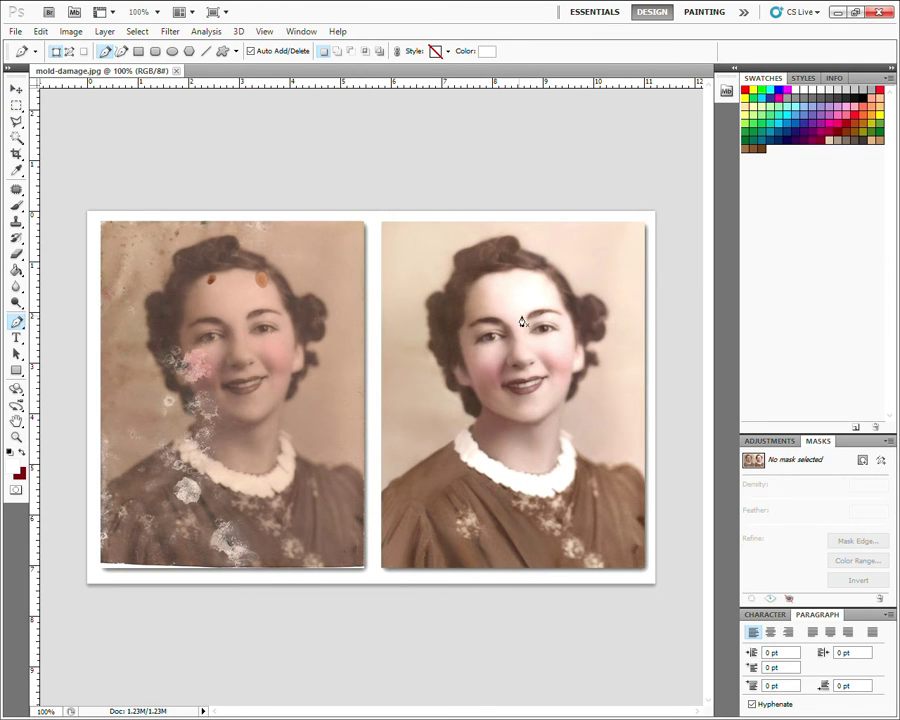
pyautogui.click(16, 105)
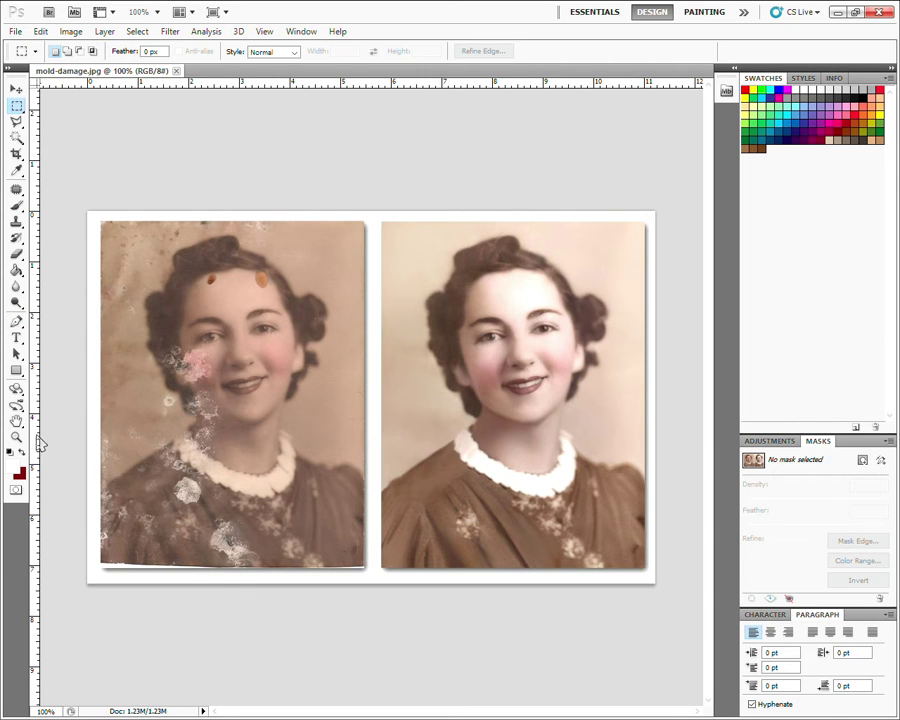
pyautogui.click(16, 370)
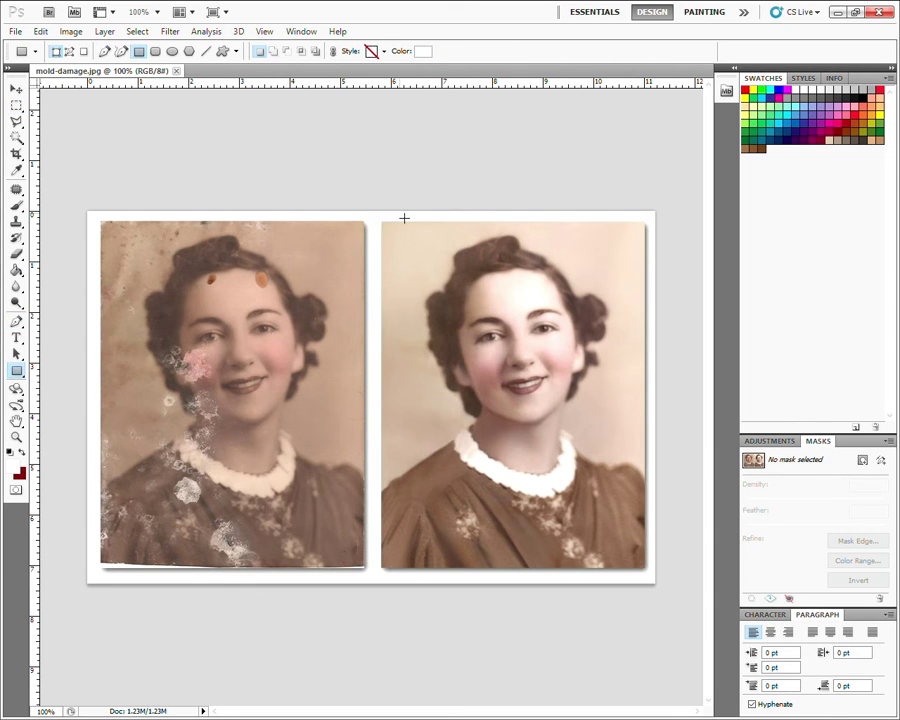
pyautogui.moveTo(377, 212); pyautogui.dragTo(659, 582)
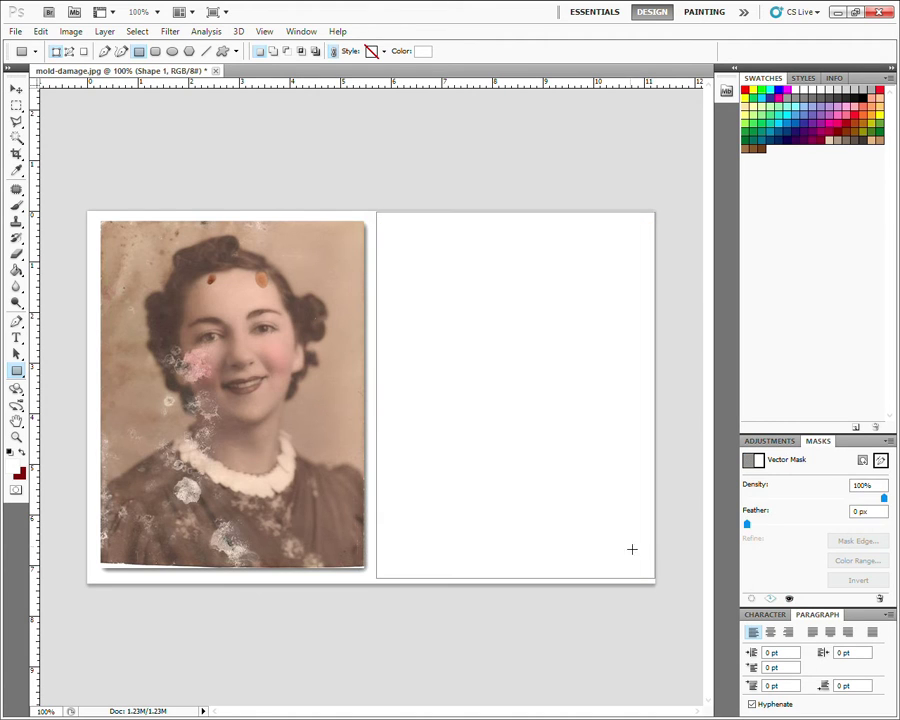
pyautogui.click(17, 438)
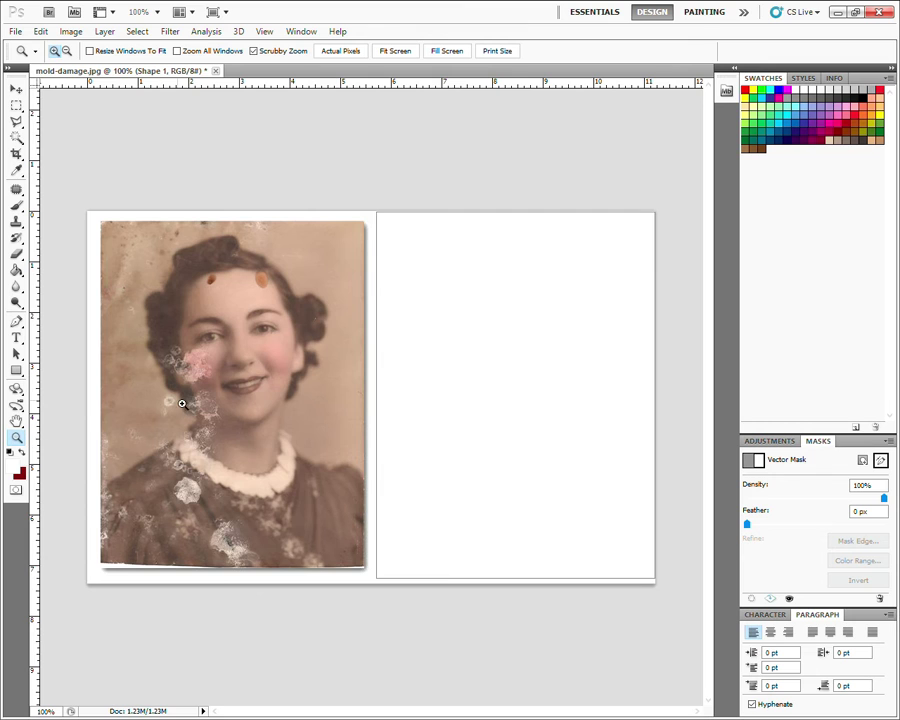
pyautogui.click(220, 396)
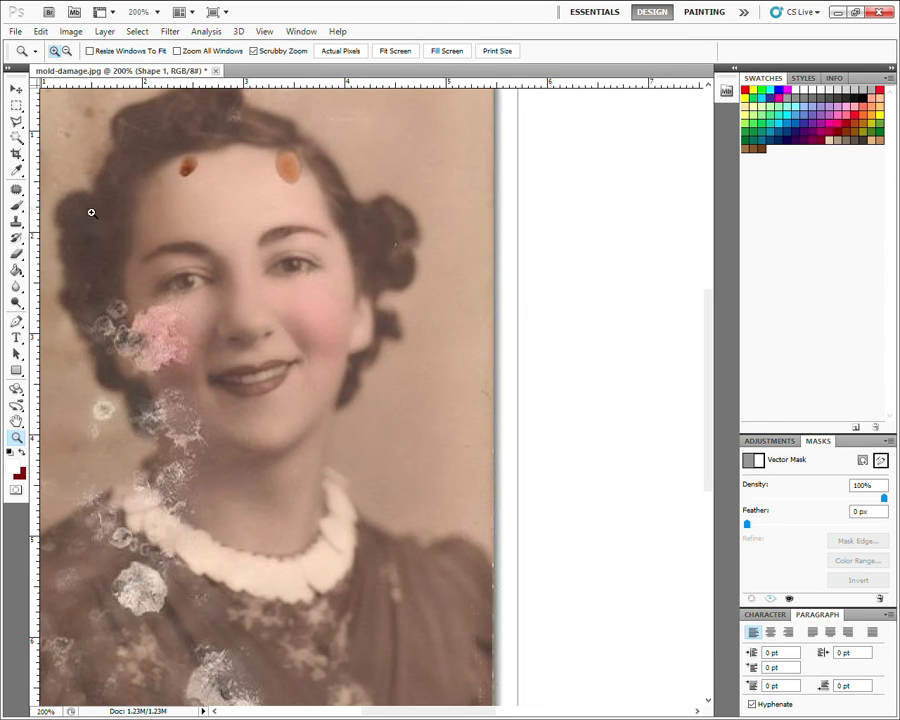
# Duplicate the background layer and patch away the left orange spot
pyautogui.click(18, 190)
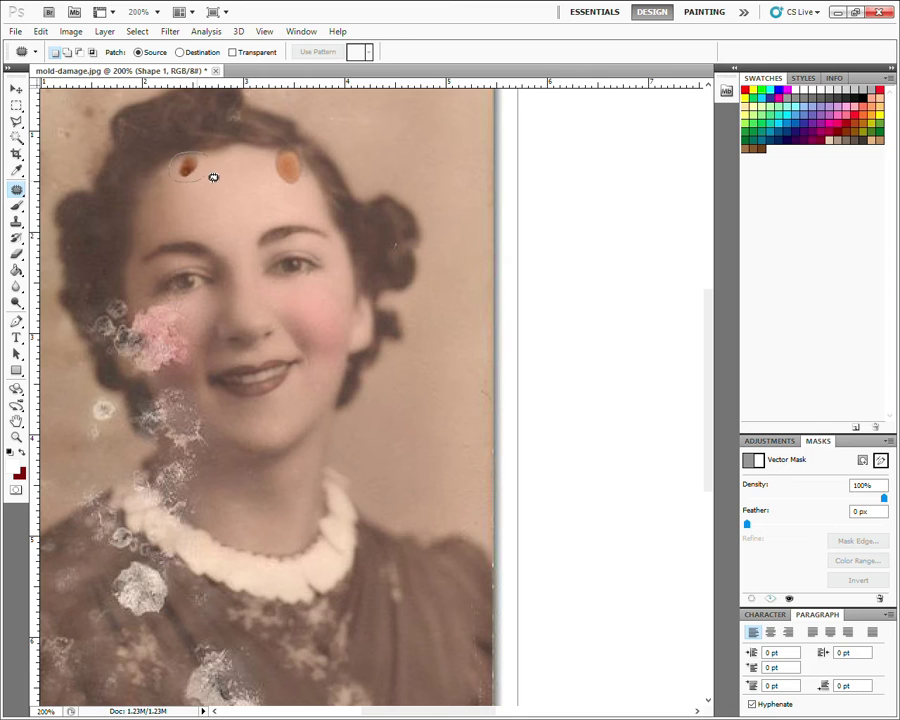
pyautogui.moveTo(213, 177); pyautogui.dragTo(206, 172)
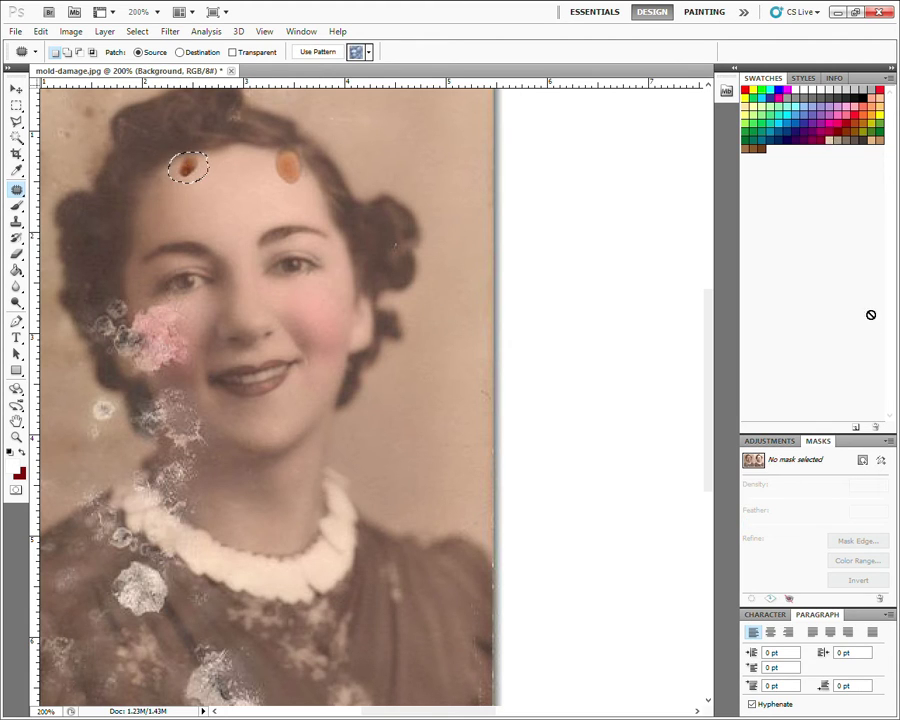
pyautogui.hotkey('ctrl', 'j')
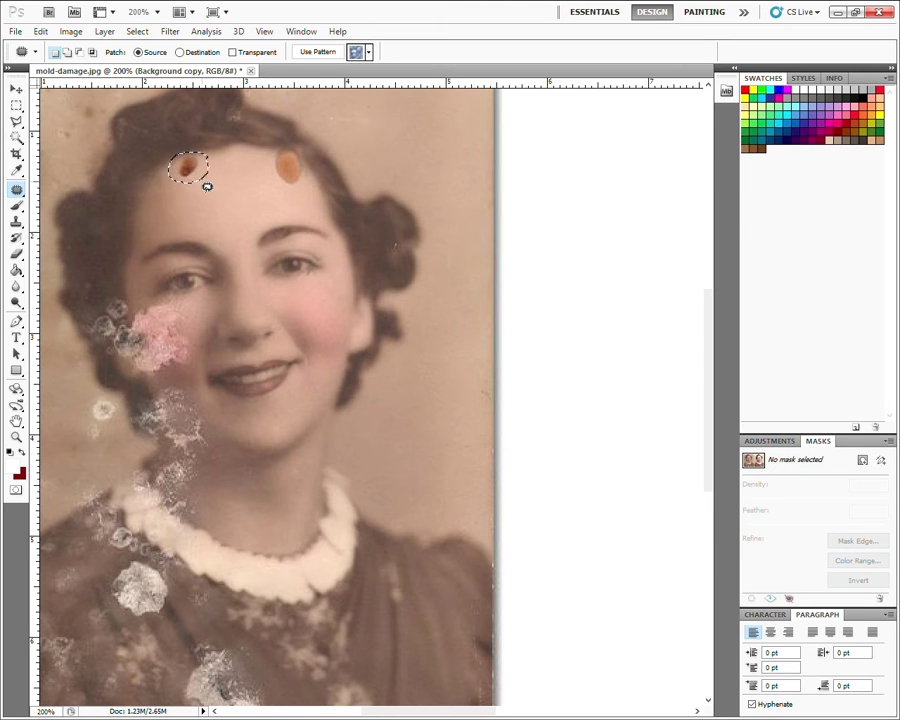
pyautogui.moveTo(209, 185); pyautogui.dragTo(236, 196)
pyautogui.hotkey('ctrl', 'd')
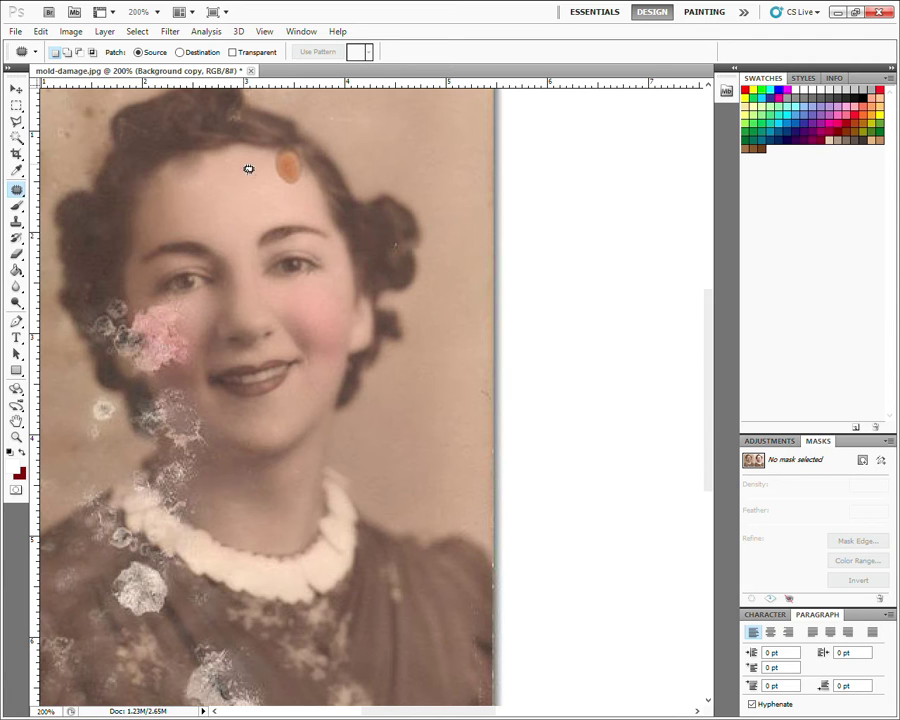
# Patch three mold specks in the upper-left background with nearby clean background
pyautogui.moveTo(211, 224)
pyautogui.mouseDown()
pyautogui.moveTo(299, 234)
pyautogui.moveTo(372, 300)
pyautogui.mouseUp()
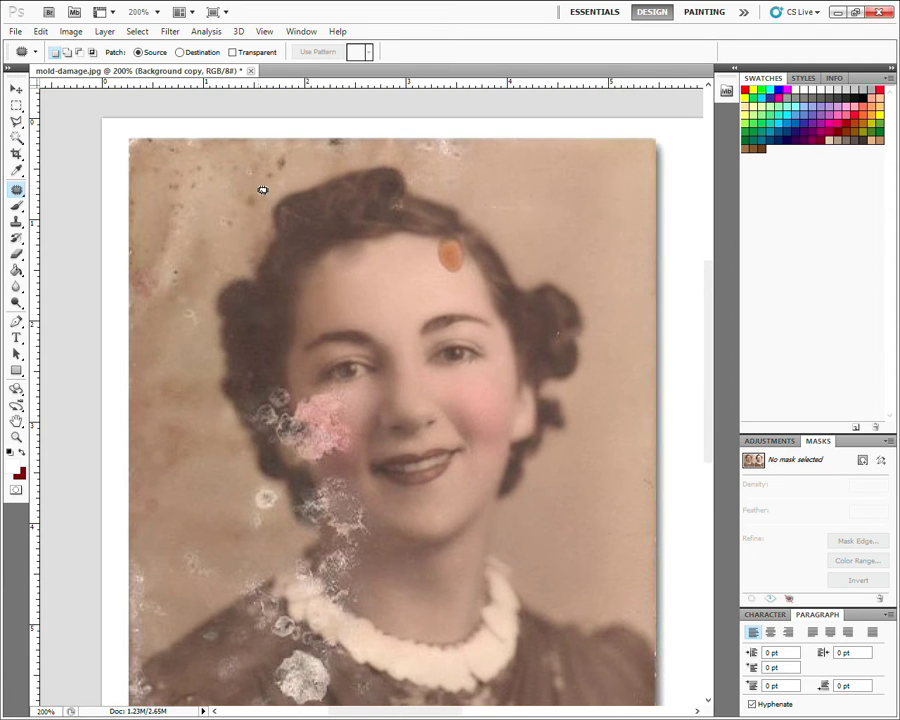
pyautogui.moveTo(263, 216)
pyautogui.mouseDown()
pyautogui.moveTo(248, 188)
pyautogui.moveTo(236, 212)
pyautogui.moveTo(262, 196)
pyautogui.moveTo(244, 190)
pyautogui.mouseUp()
pyautogui.hotkey('ctrl', 'd')
pyautogui.hotkey('ctrl', 'd')
pyautogui.moveTo(191, 348)
pyautogui.mouseDown()
pyautogui.moveTo(182, 272)
pyautogui.moveTo(206, 258)
pyautogui.mouseUp()
pyautogui.hotkey('ctrl', 'd')
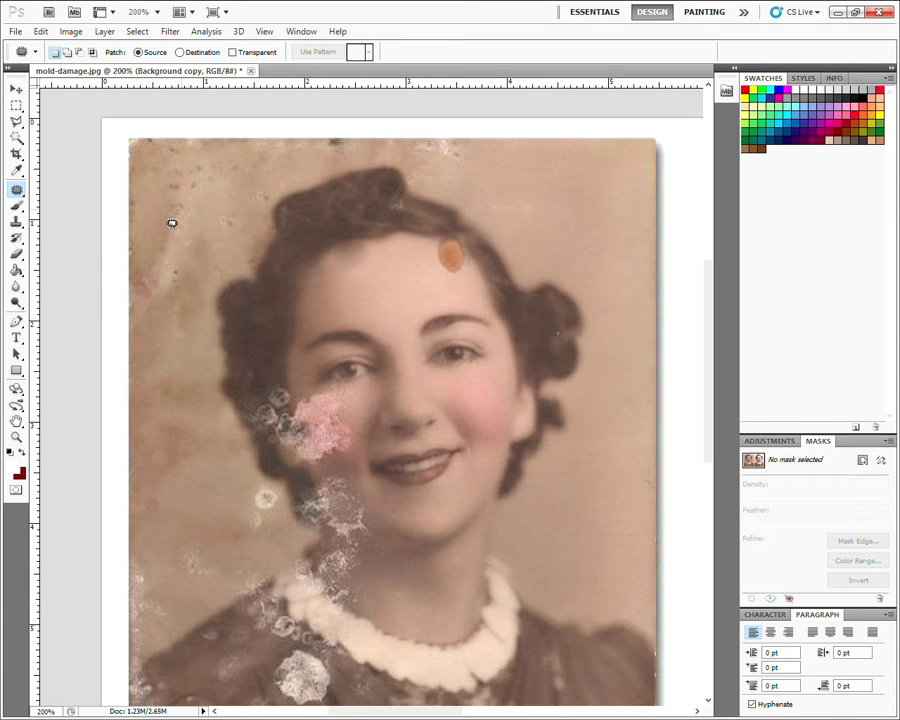
pyautogui.moveTo(188, 302); pyautogui.dragTo(165, 300)
pyautogui.moveTo(190, 250); pyautogui.dragTo(233, 184)
pyautogui.hotkey('ctrl', 'd')
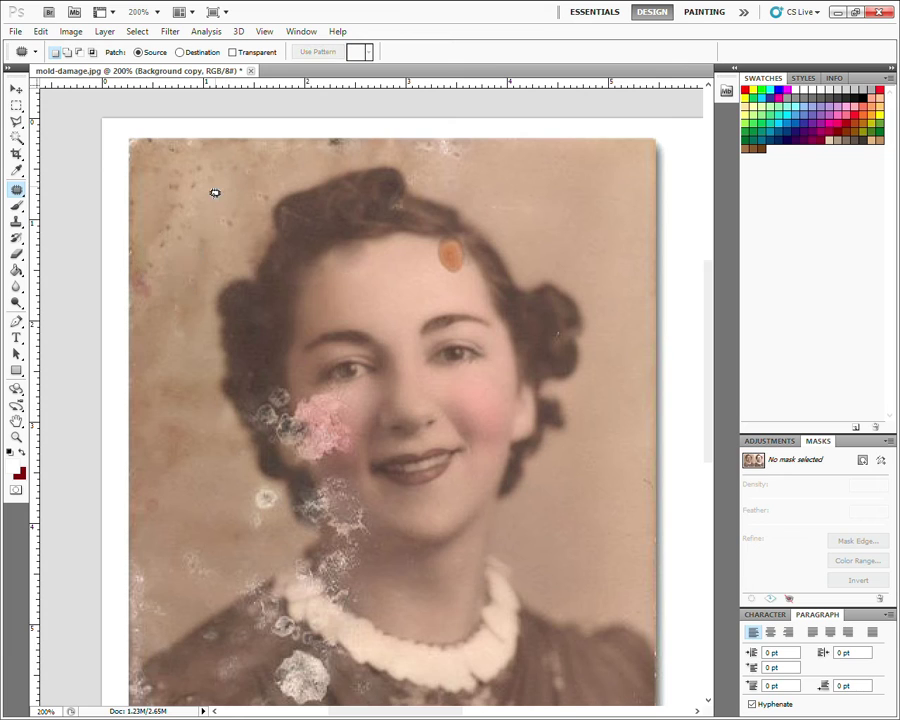
# Set the Clone Stamp to 38% opacity and clone over the white mold spot left of the neck
pyautogui.press('b')
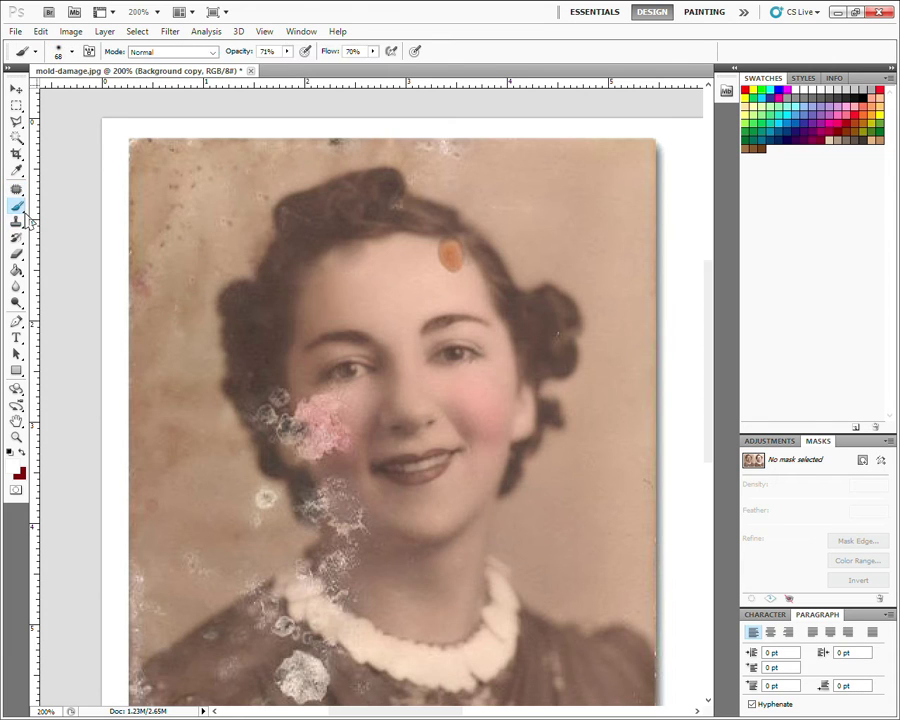
pyautogui.click(16, 222)
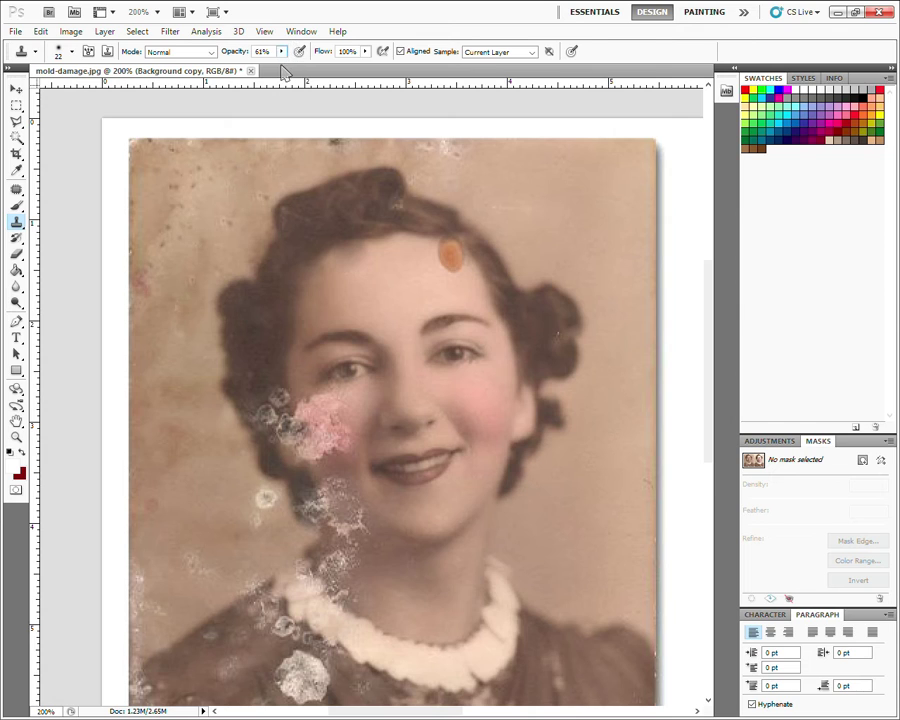
pyautogui.moveTo(284, 73); pyautogui.dragTo(268, 73)
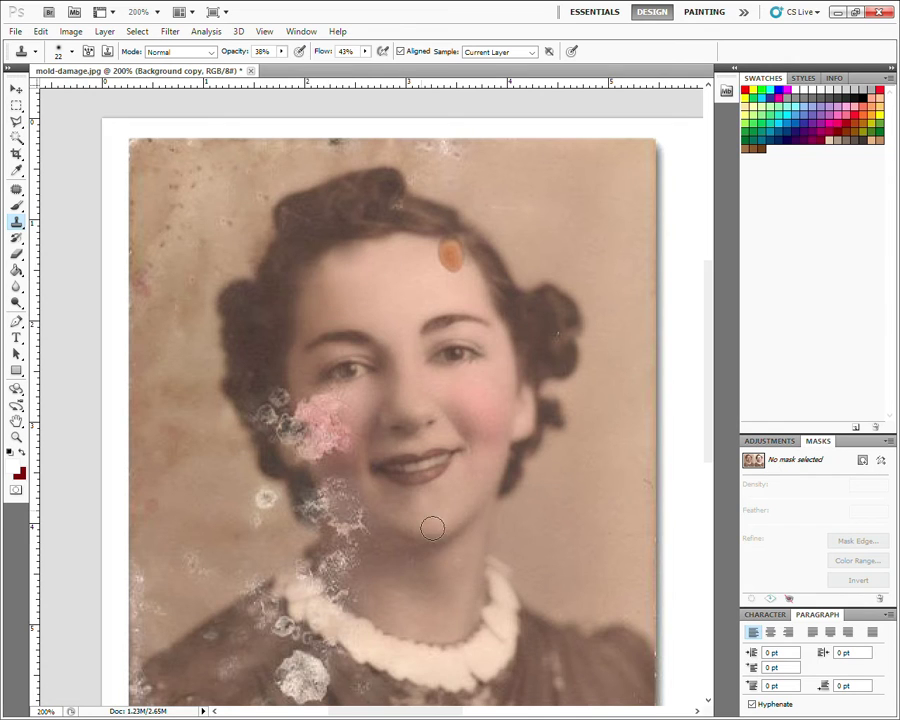
pyautogui.click(272, 511)
pyautogui.hotkey('ctrl', 'z')
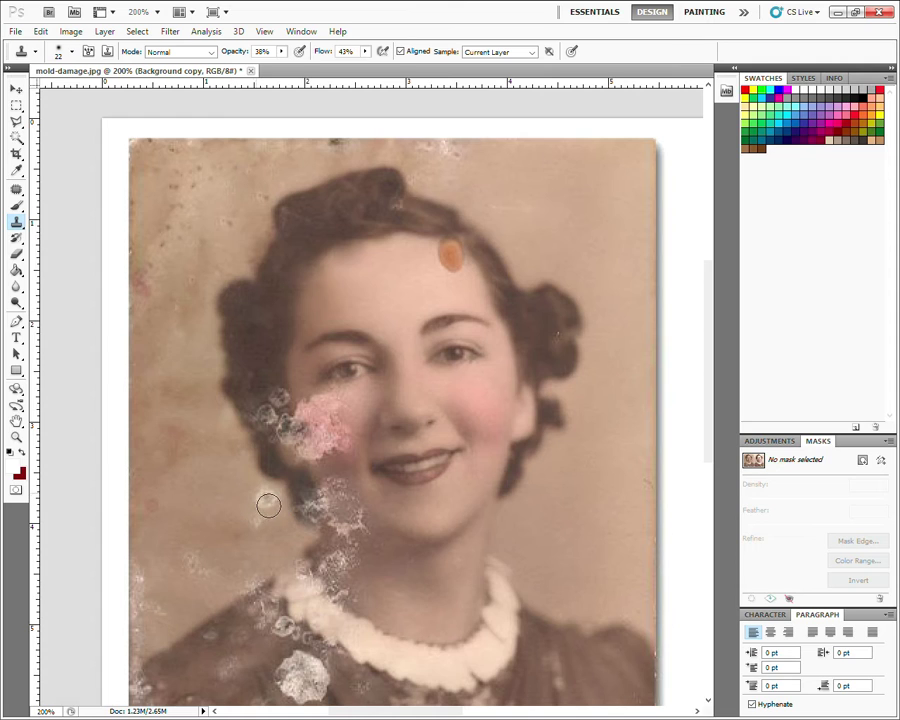
pyautogui.click(279, 518)
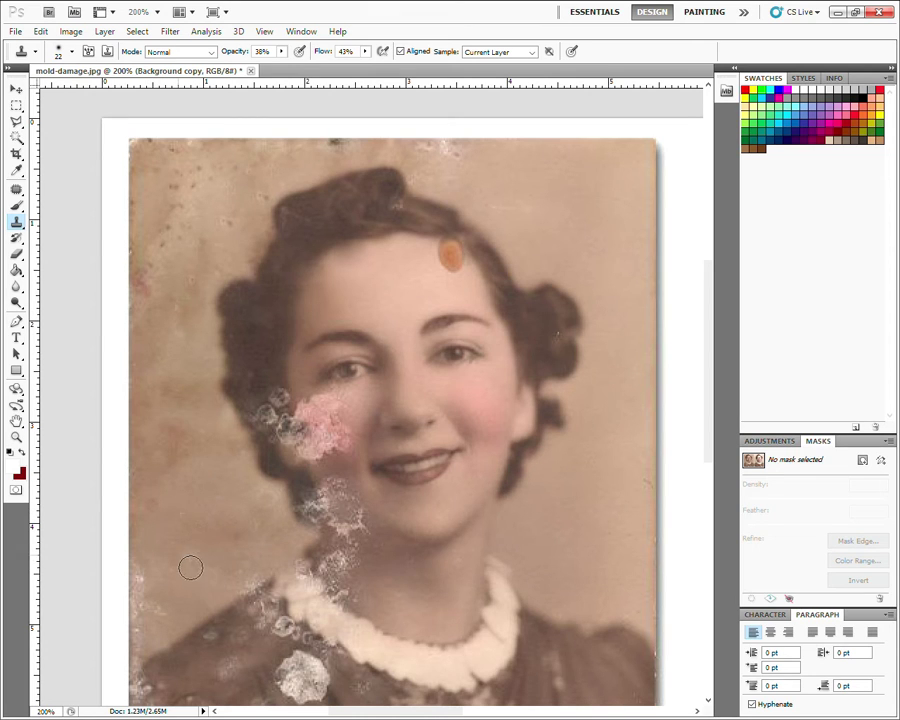
# Clone over the mold on the lower dress and fade the orange forehead spot
pyautogui.scroll(-1, 474, 453)
pyautogui.scroll(-2, 458, 466)
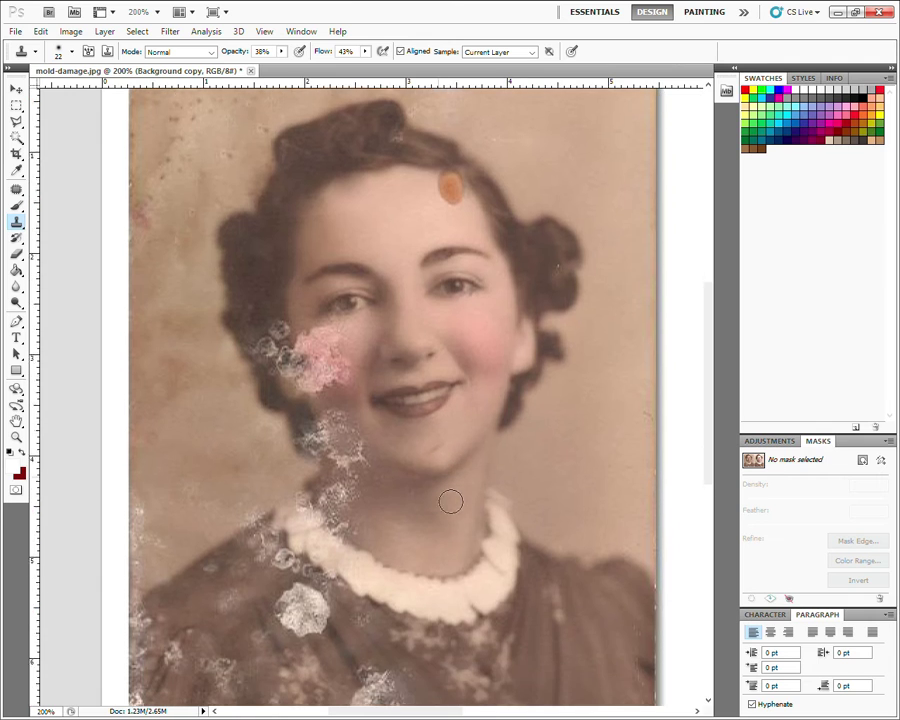
pyautogui.scroll(-2, 450, 498)
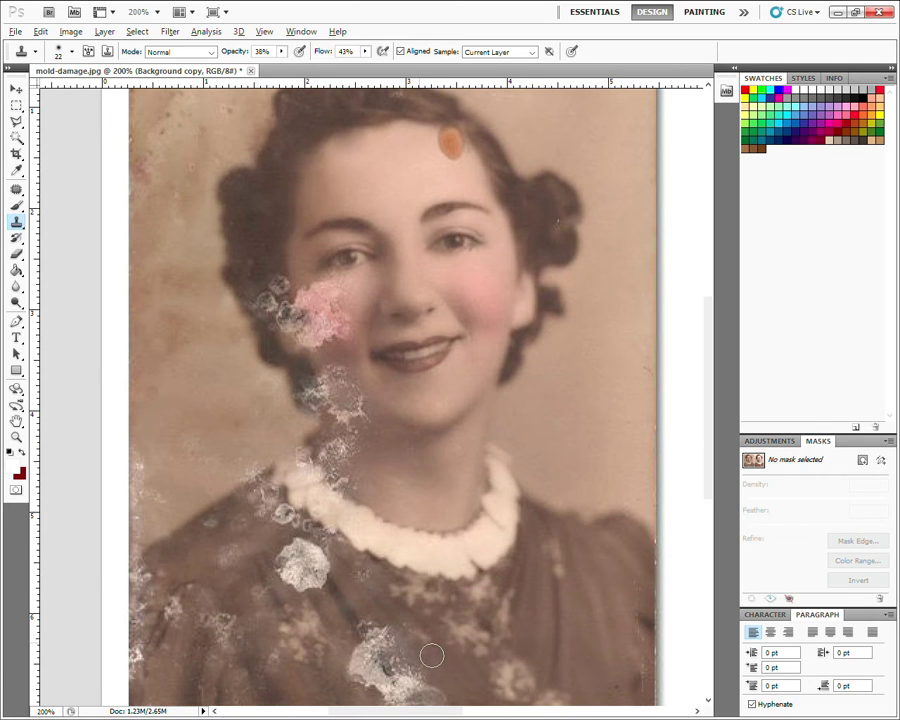
pyautogui.moveTo(432, 655); pyautogui.dragTo(397, 648)
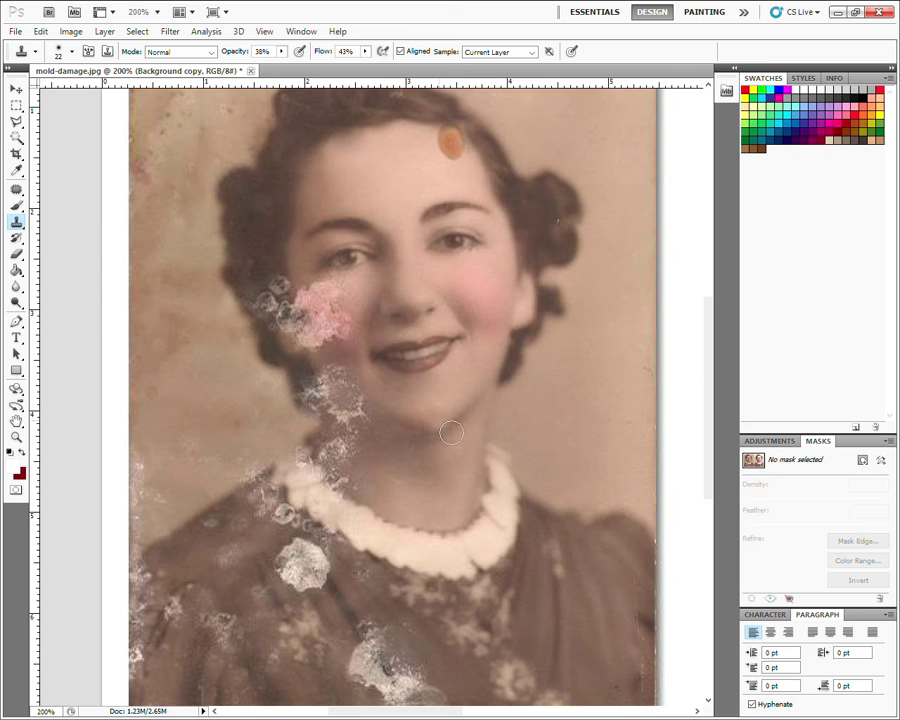
pyautogui.moveTo(450, 432); pyautogui.dragTo(454, 536)
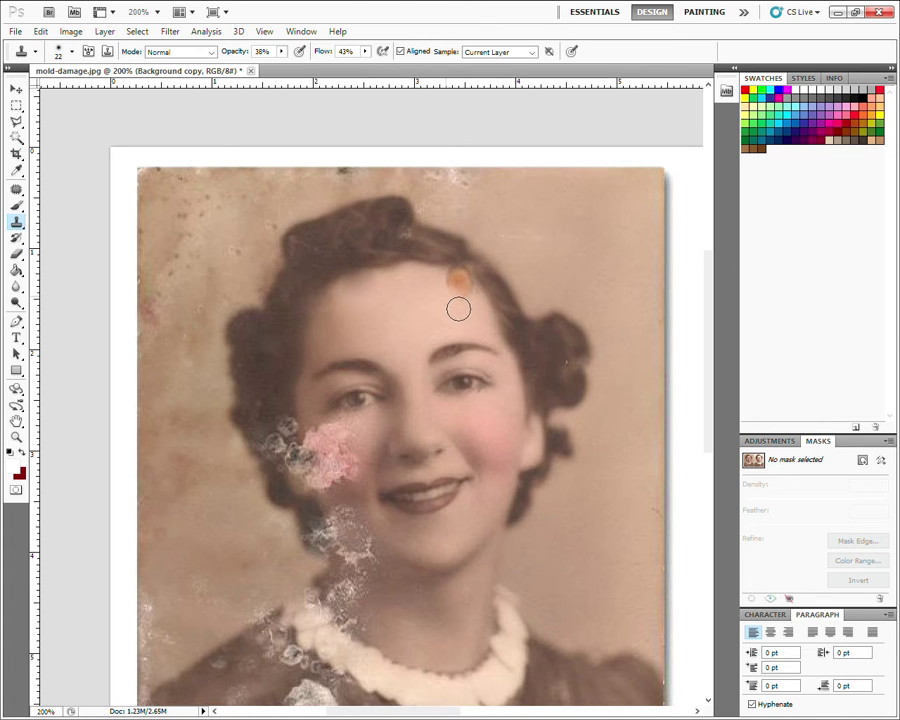
pyautogui.moveTo(476, 311)
pyautogui.mouseDown()
pyautogui.moveTo(467, 305)
pyautogui.moveTo(474, 308)
pyautogui.mouseUp()
pyautogui.hotkey('ctrl', '+')
pyautogui.hotkey('ctrl', '+')
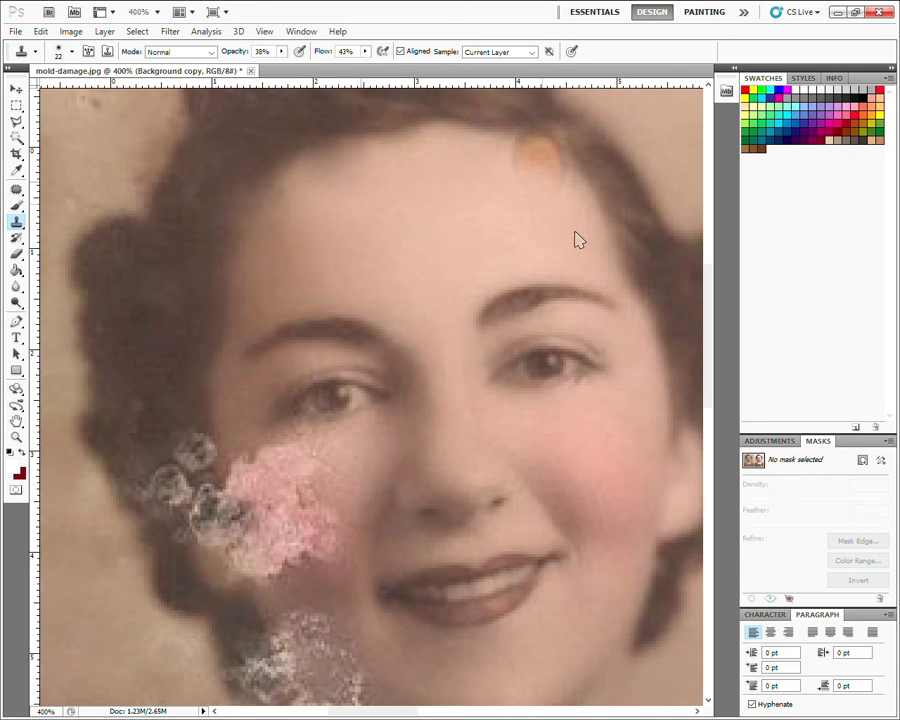
# With a 12 px clone brush, cover the orange forehead blemish and the mold near the neck
pyautogui.press('[')
pyautogui.moveTo(548, 185)
pyautogui.mouseDown()
pyautogui.moveTo(542, 175)
pyautogui.moveTo(570, 177)
pyautogui.moveTo(562, 165)
pyautogui.moveTo(536, 175)
pyautogui.mouseUp()
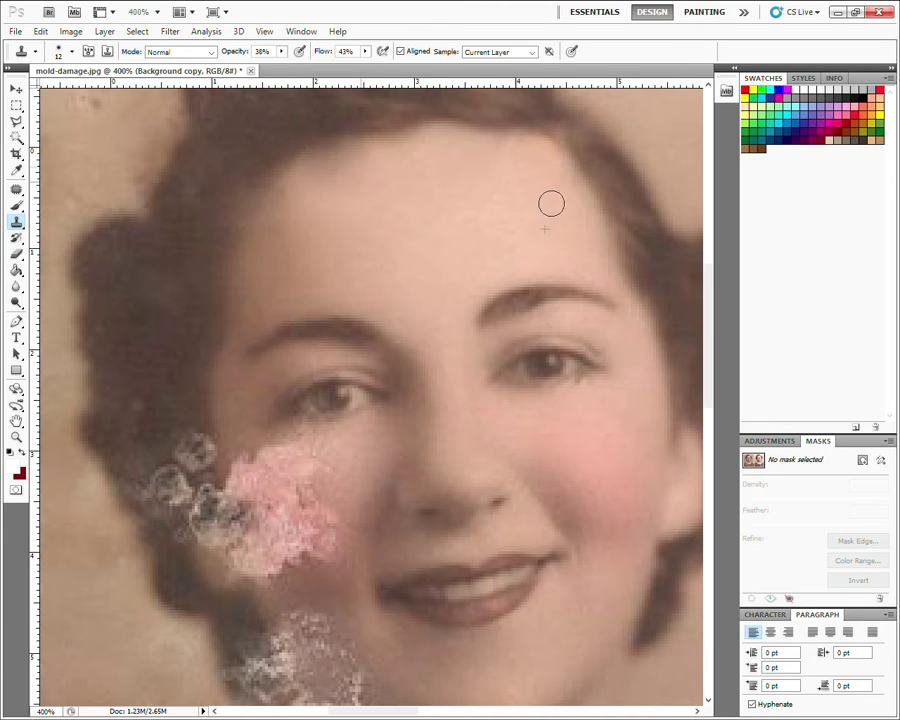
pyautogui.moveTo(392, 450); pyautogui.dragTo(383, 393)
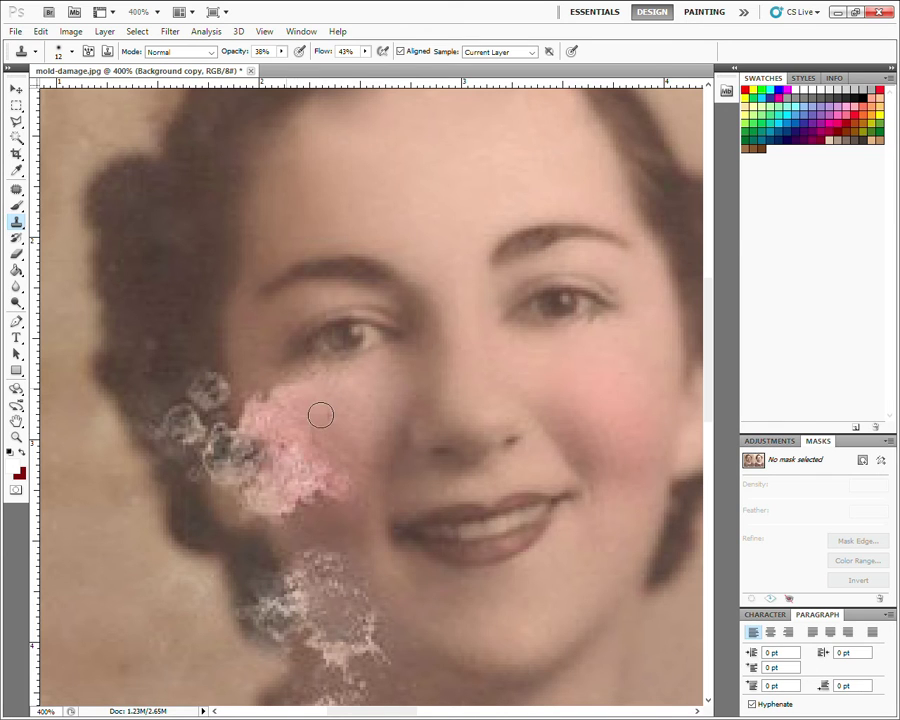
pyautogui.scroll(-1, 342, 430)
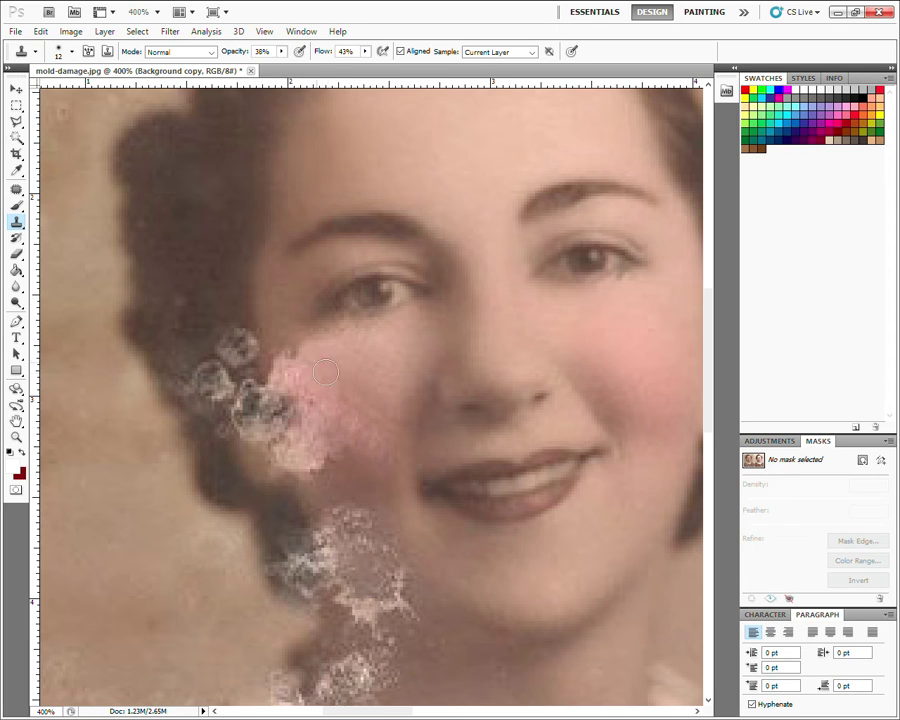
pyautogui.scroll(-2, 456, 474)
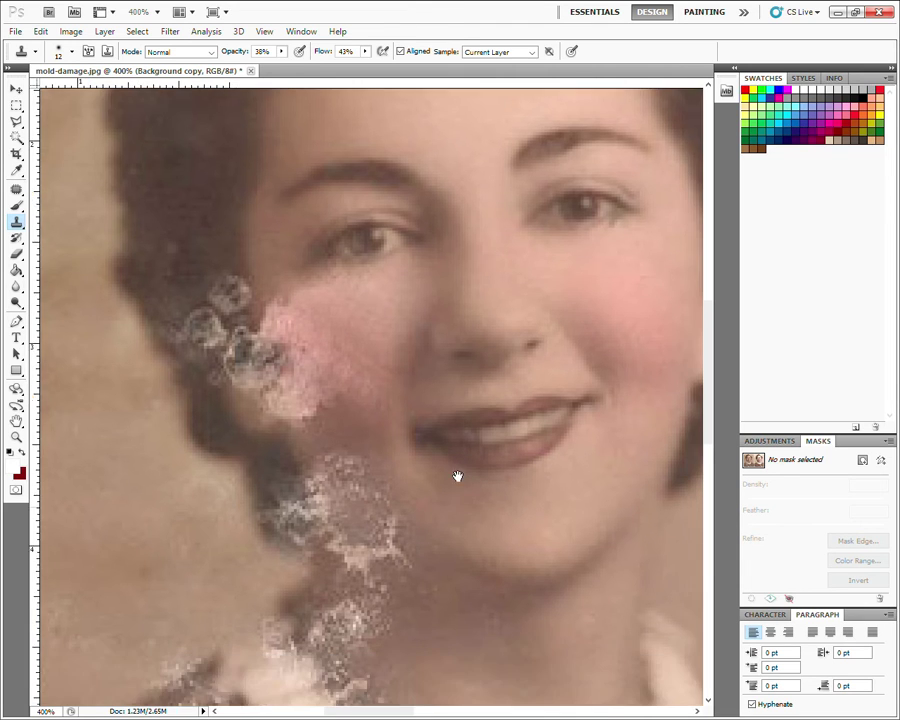
pyautogui.scroll(-2, 440, 505)
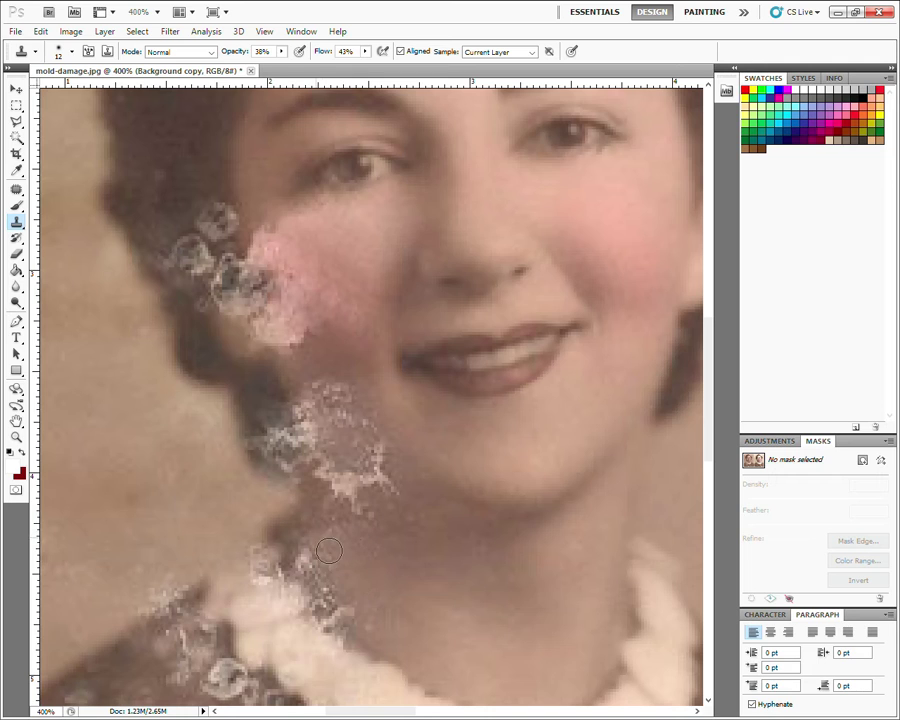
pyautogui.click(331, 541)
pyautogui.hotkey('ctrl', '-')
pyautogui.hotkey('ctrl', '-')
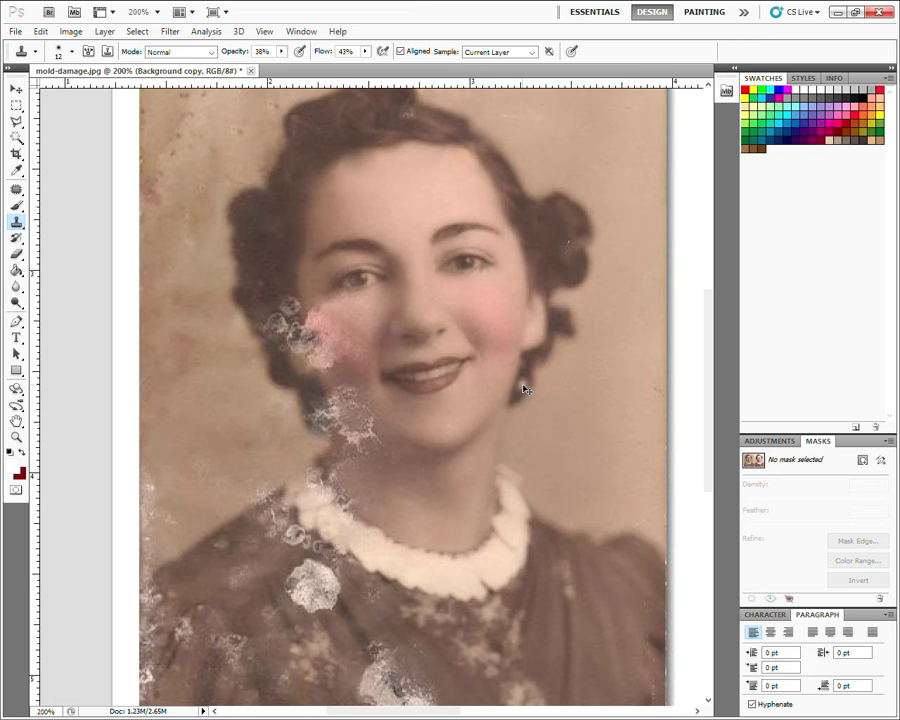
# Clone nearby skin over the mold speckles on the left cheek and below the eye
pyautogui.hotkey('ctrl', '+')
pyautogui.hotkey('ctrl', '+')
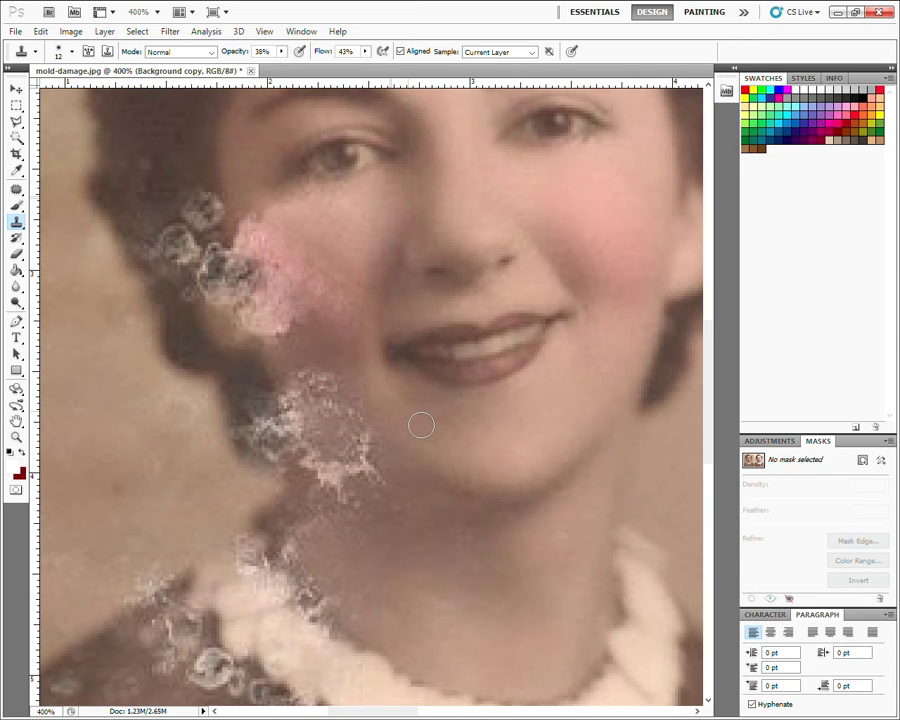
pyautogui.scroll(5, 376, 354)
pyautogui.hscroll(-4, 331, 349)
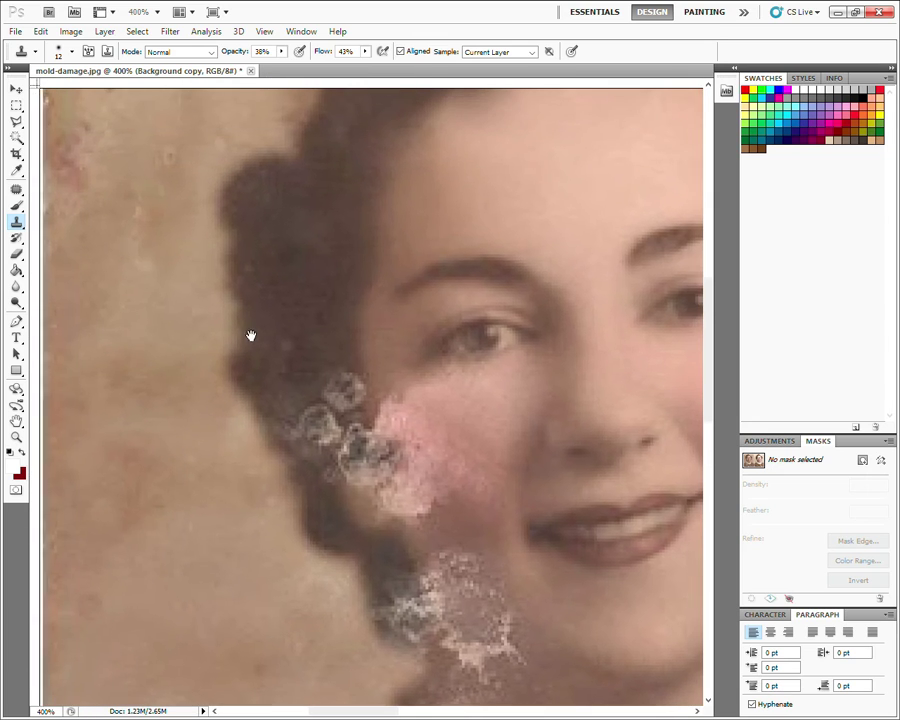
pyautogui.keyDown('alt'); pyautogui.click(322, 344); pyautogui.keyUp('alt')
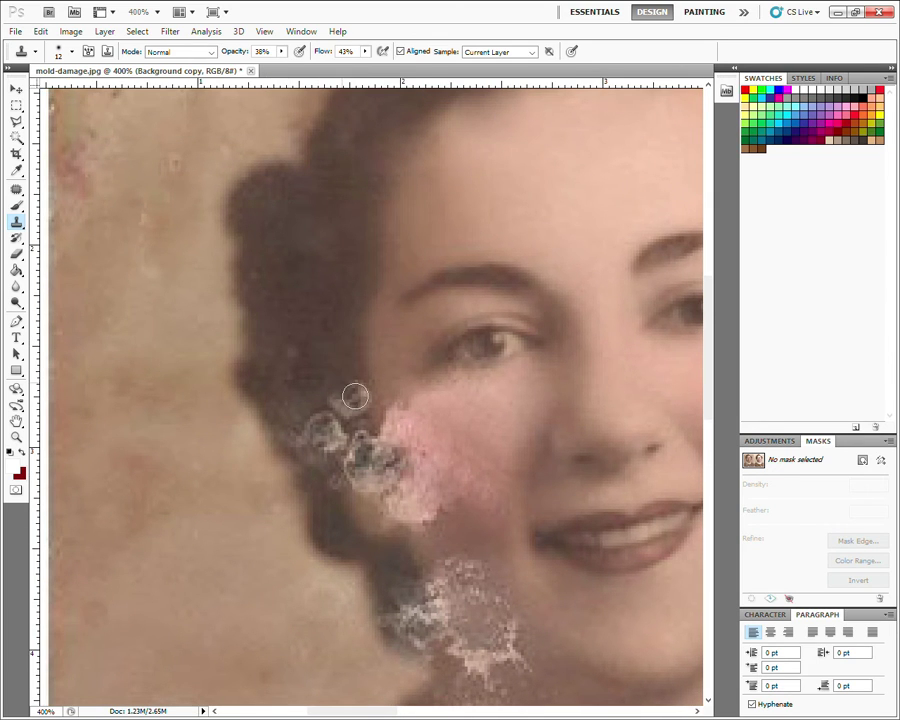
pyautogui.moveTo(359, 398)
pyautogui.mouseDown()
pyautogui.moveTo(382, 423)
pyautogui.moveTo(348, 392)
pyautogui.moveTo(338, 402)
pyautogui.moveTo(346, 412)
pyautogui.moveTo(364, 402)
pyautogui.mouseUp()
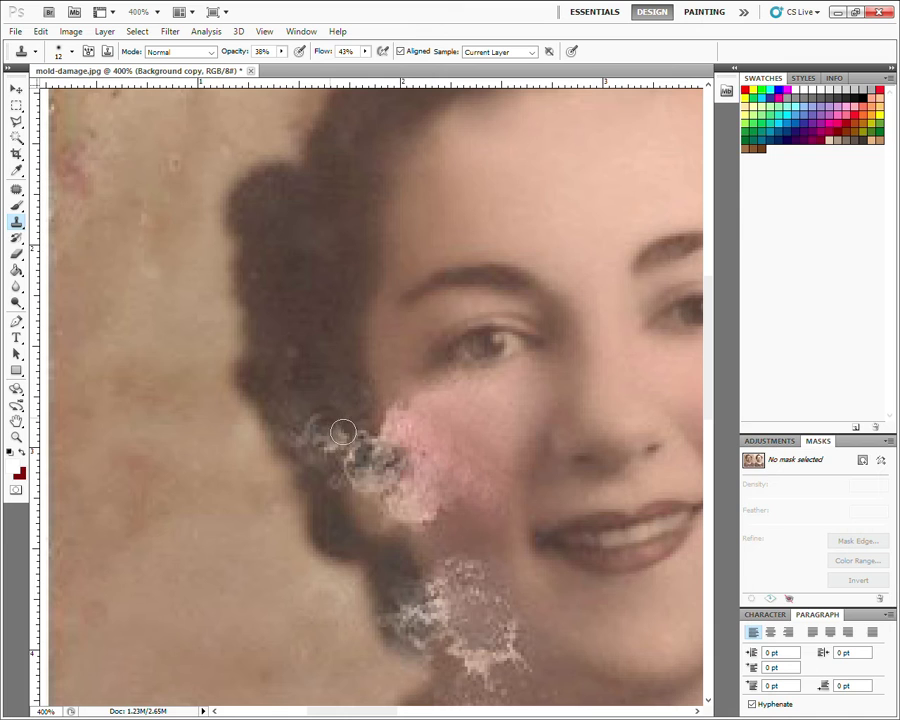
pyautogui.moveTo(340, 435)
pyautogui.mouseDown()
pyautogui.moveTo(345, 427)
pyautogui.moveTo(350, 456)
pyautogui.moveTo(327, 454)
pyautogui.moveTo(350, 412)
pyautogui.moveTo(314, 464)
pyautogui.mouseUp()
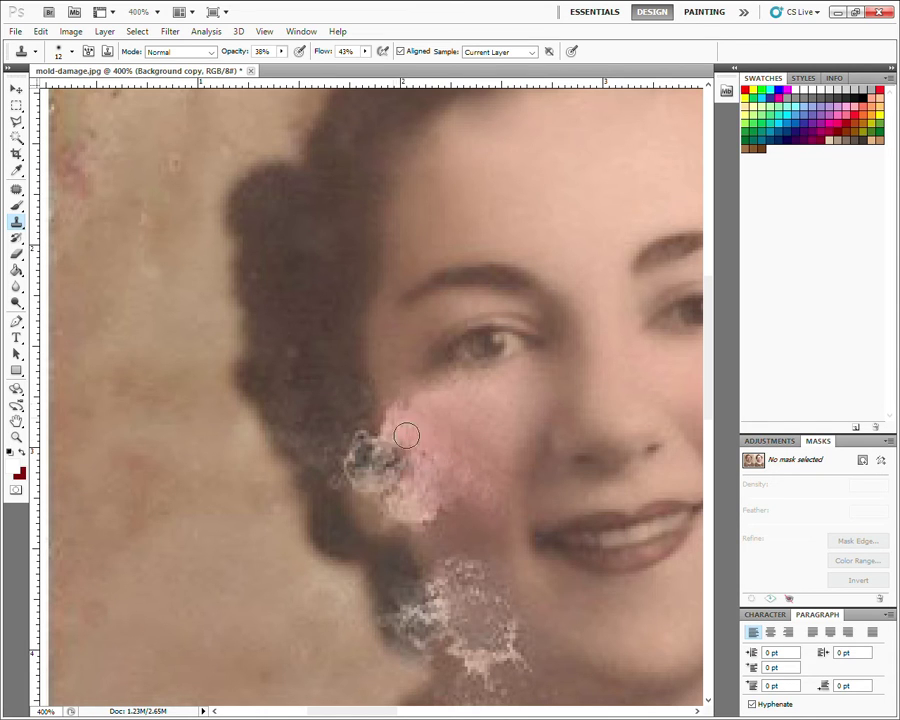
pyautogui.keyDown('alt'); pyautogui.click(398, 363); pyautogui.keyUp('alt')
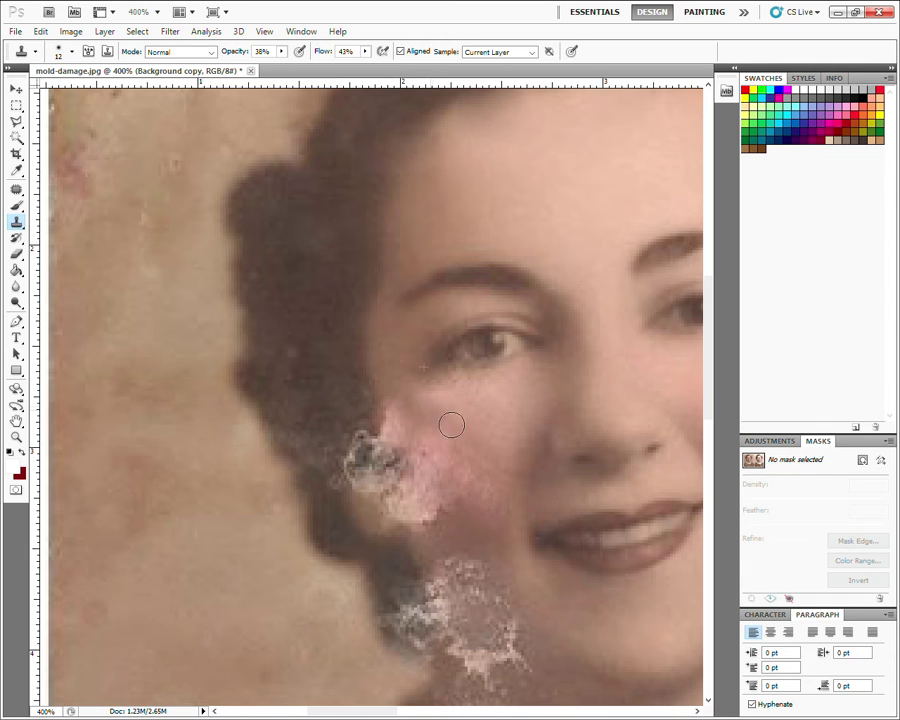
pyautogui.click(441, 406)
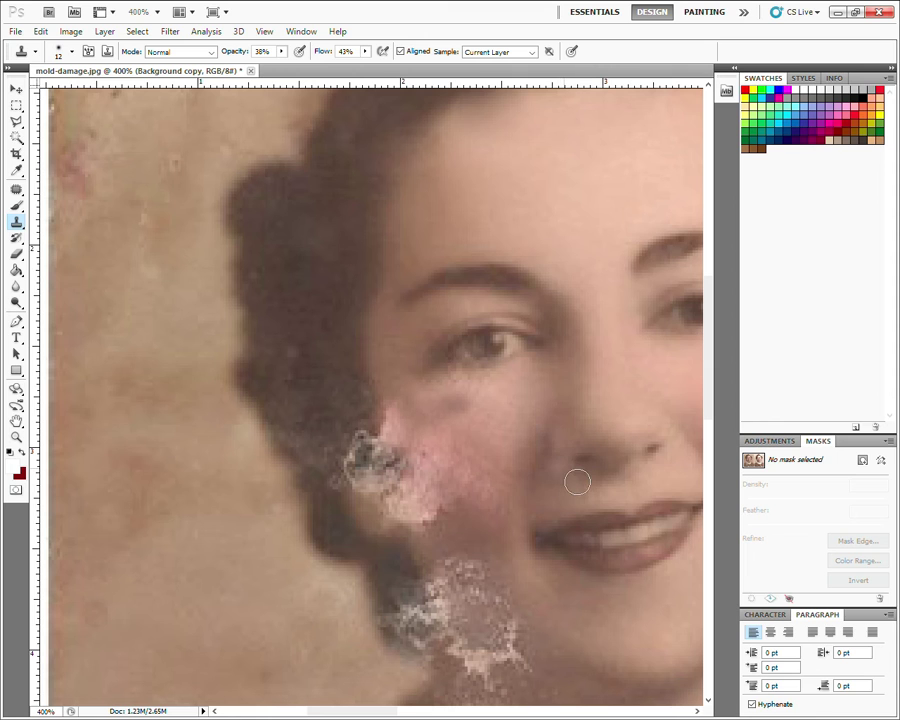
pyautogui.hotkey('ctrl', '-')
pyautogui.hotkey('ctrl', '-')
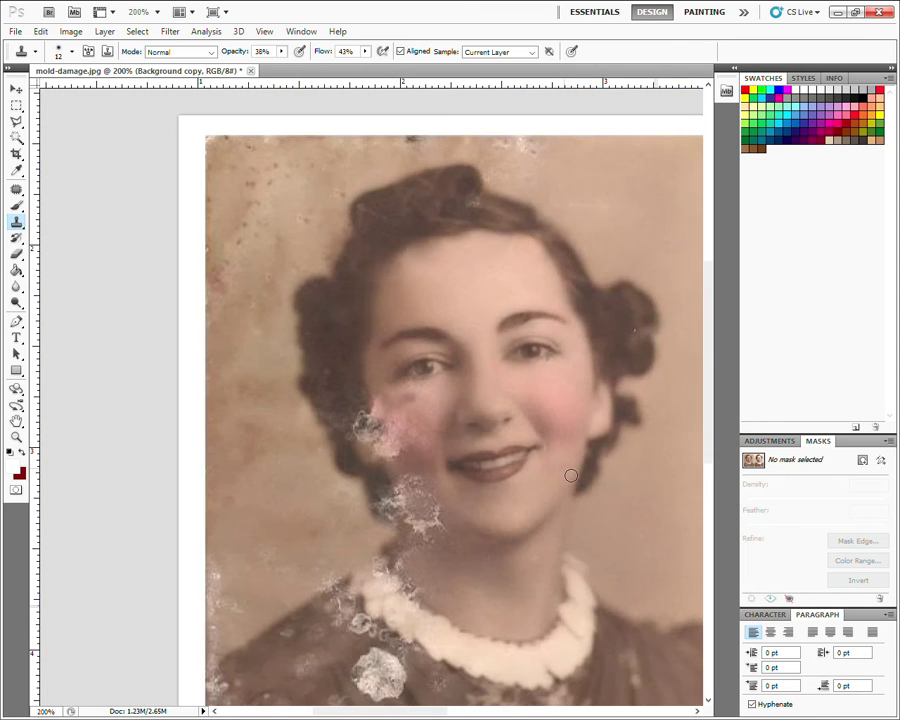
# Patch the dark blotch on the left cheek below the eye with clean skin
pyautogui.press('j')
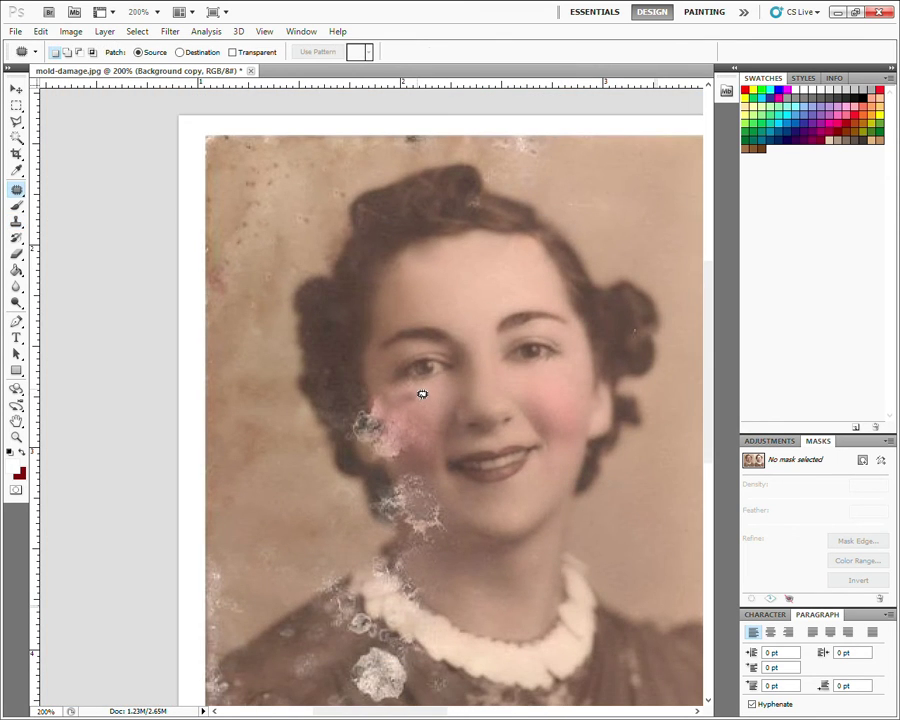
pyautogui.moveTo(429, 407); pyautogui.dragTo(413, 409)
pyautogui.click(432, 416)
pyautogui.click(426, 418)
pyautogui.moveTo(418, 441)
pyautogui.mouseDown()
pyautogui.moveTo(430, 420)
pyautogui.moveTo(424, 456)
pyautogui.mouseUp()
pyautogui.hotkey('ctrl', 'd')
pyautogui.moveTo(383, 400); pyautogui.dragTo(421, 445)
pyautogui.hotkey('ctrl', 'd')
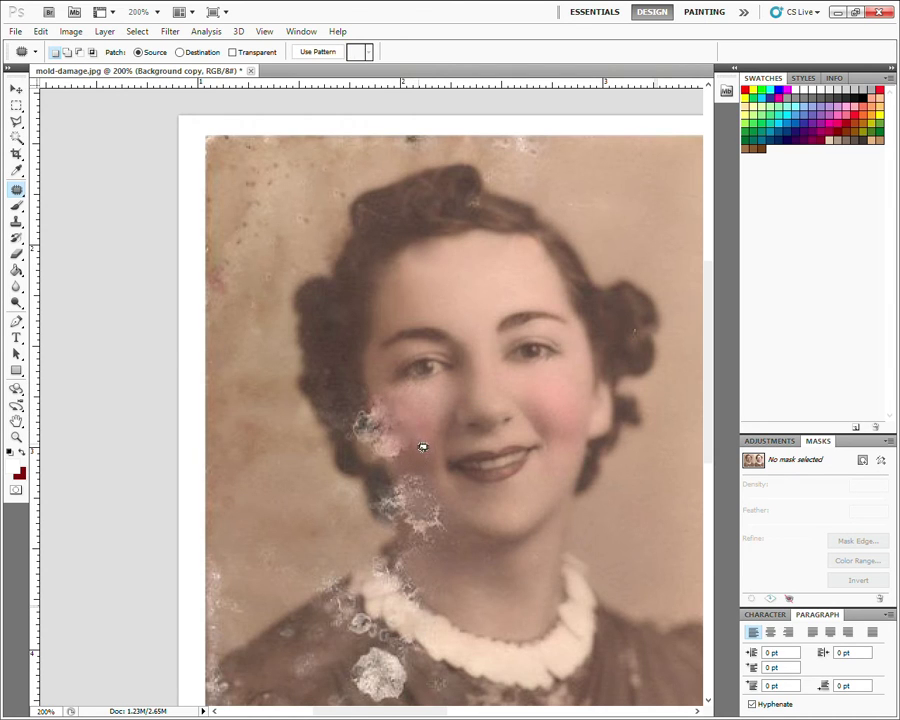
pyautogui.click(16, 121)
# Lasso the clean right cheek and feather the selection edge
pyautogui.moveTo(500, 378); pyautogui.dragTo(536, 446)
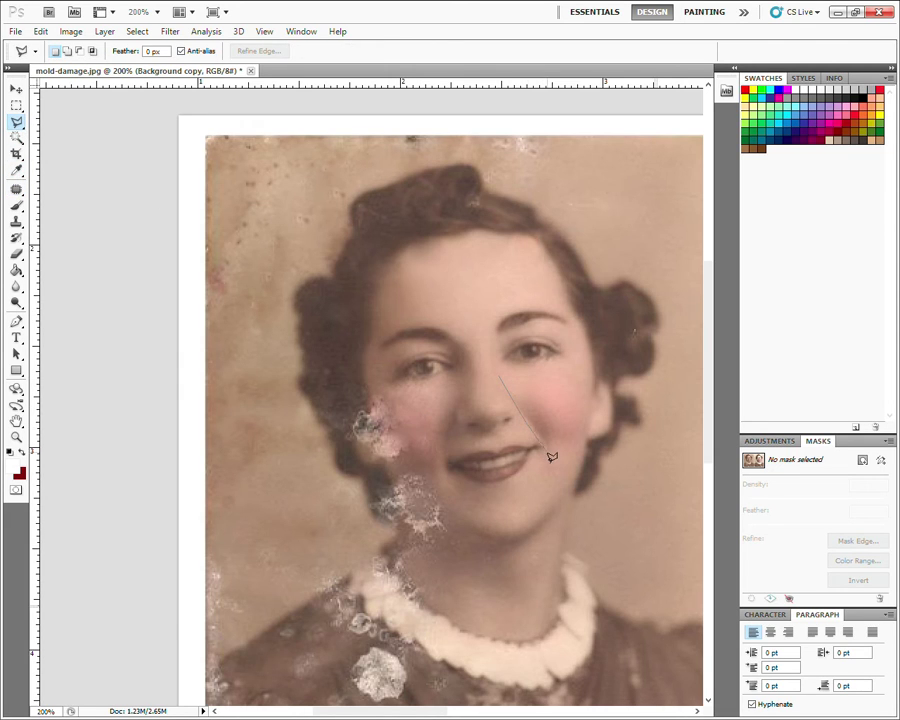
pyautogui.moveTo(548, 460); pyautogui.dragTo(541, 456)
pyautogui.moveTo(553, 520)
pyautogui.mouseDown()
pyautogui.moveTo(577, 507)
pyautogui.moveTo(599, 454)
pyautogui.moveTo(623, 430)
pyautogui.moveTo(627, 394)
pyautogui.moveTo(611, 354)
pyautogui.moveTo(498, 372)
pyautogui.mouseUp()
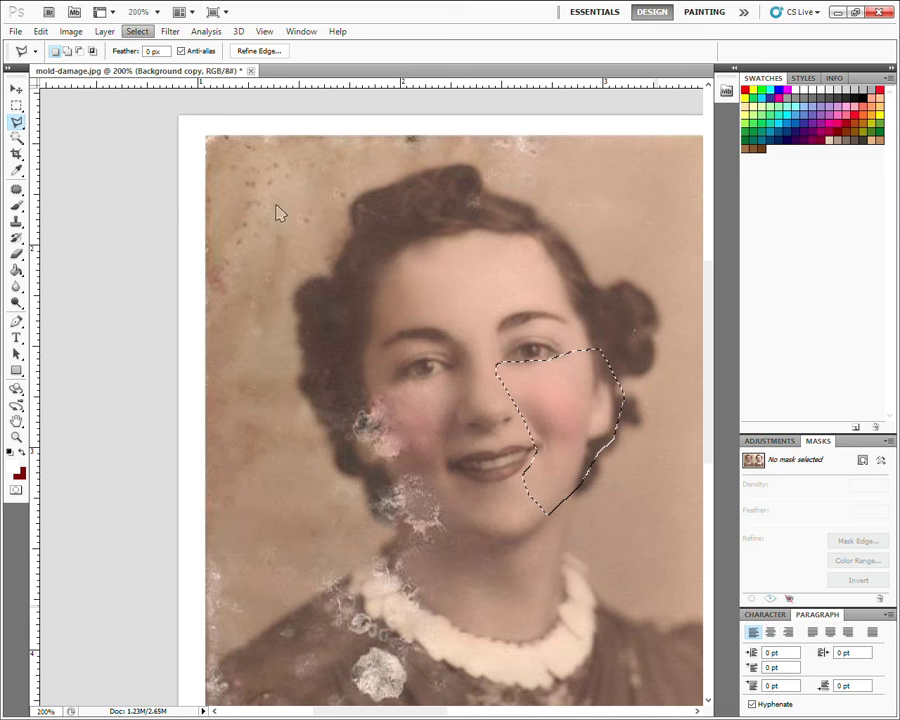
pyautogui.hotkey('shift', 'BackSpace')
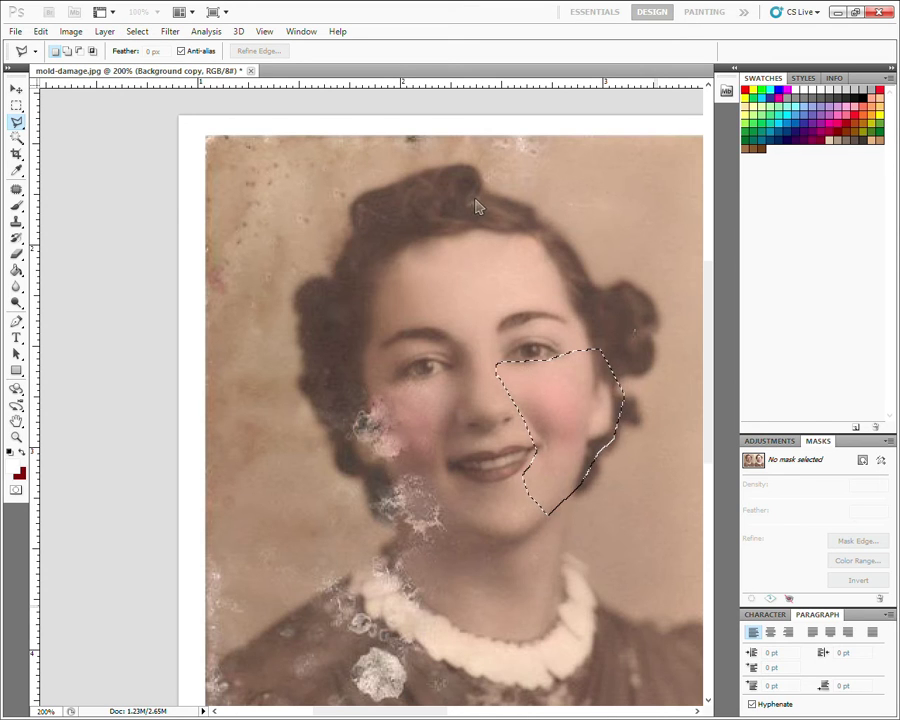
pyautogui.press('Return')
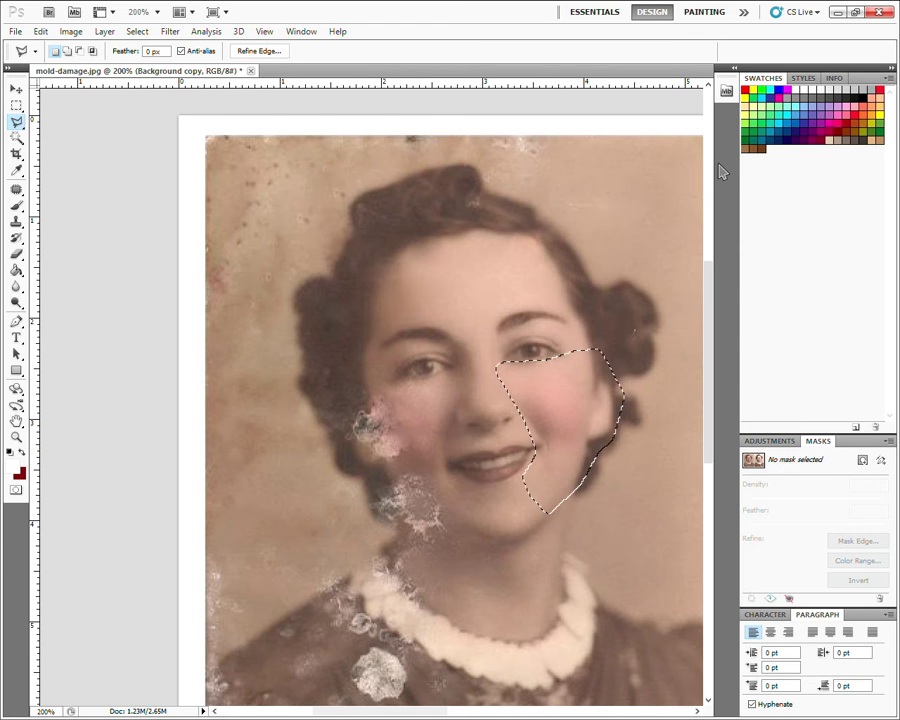
# Copy the feathered right cheek onto a new layer, Layer 1
pyautogui.hotkey('ctrl', 'd')
pyautogui.hotkey('ctrl', 'shift', 'alt', 'n')
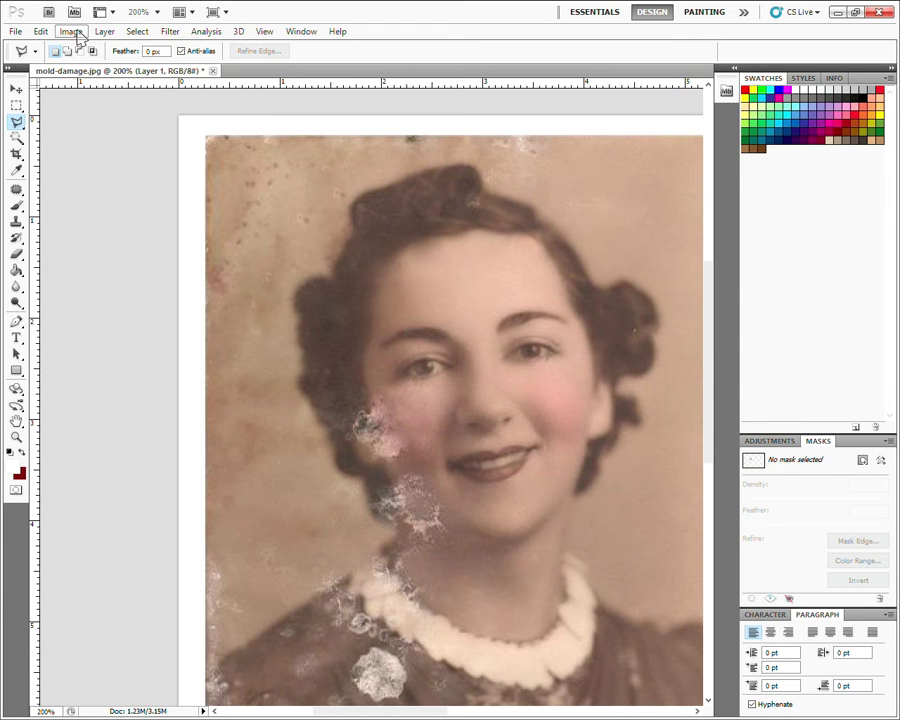
pyautogui.click(78, 35)
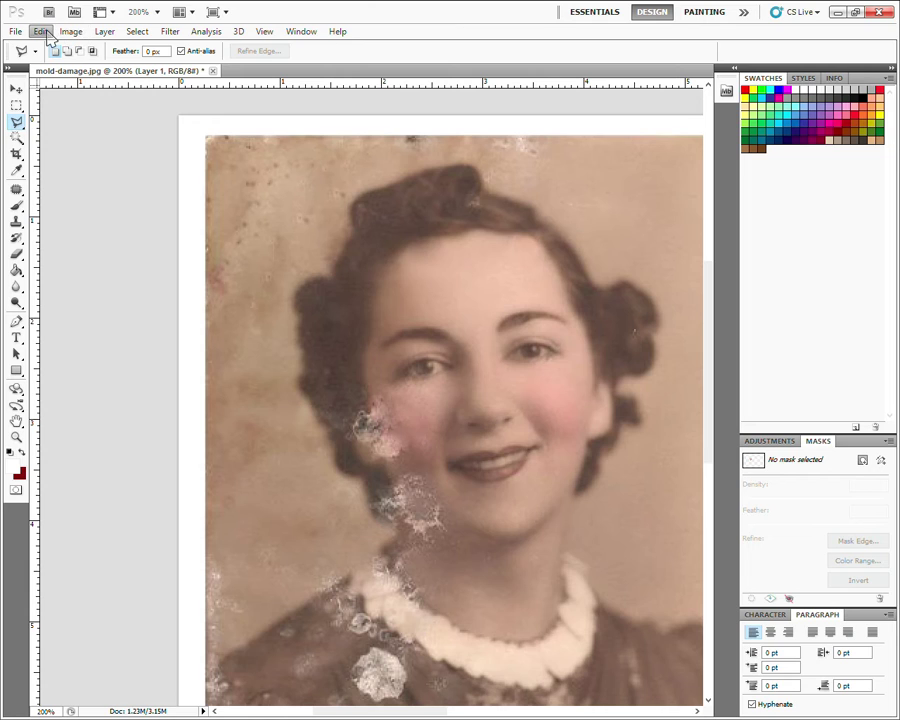
pyautogui.click(46, 37)
# Move Layer 1's cheek copy over the left cheek and rotate it about -25°
pyautogui.click(16, 89)
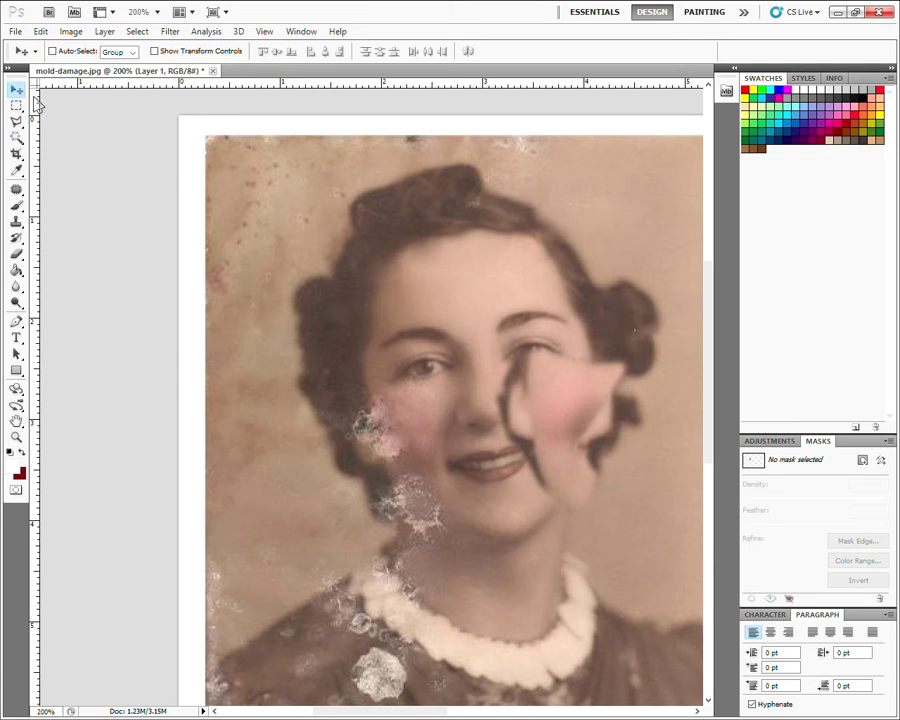
pyautogui.moveTo(566, 398); pyautogui.dragTo(418, 421)
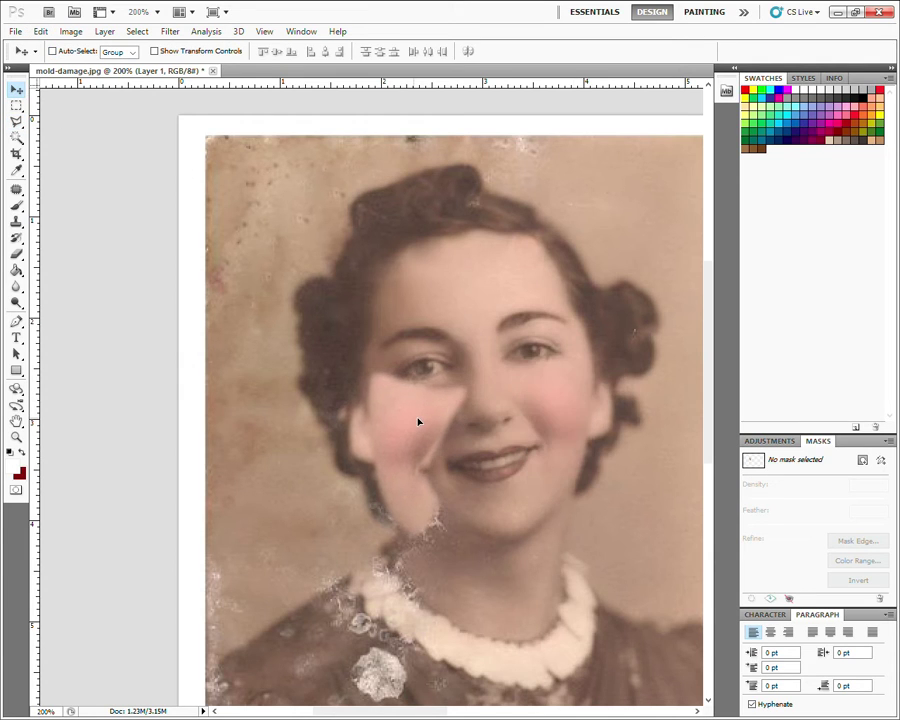
pyautogui.hotkey('ctrl', 't')
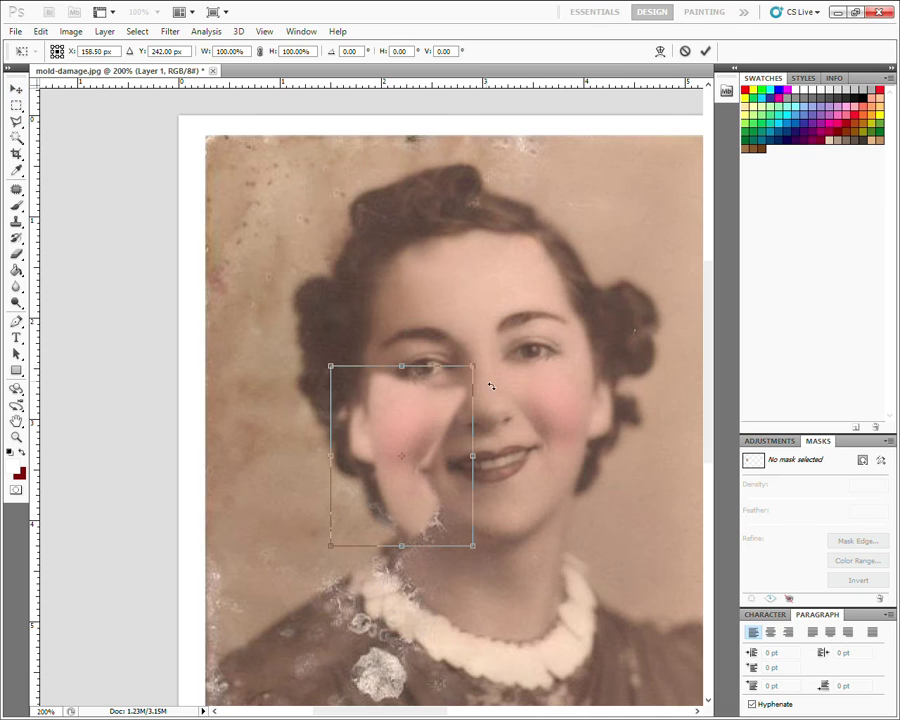
pyautogui.moveTo(485, 360); pyautogui.dragTo(468, 335)
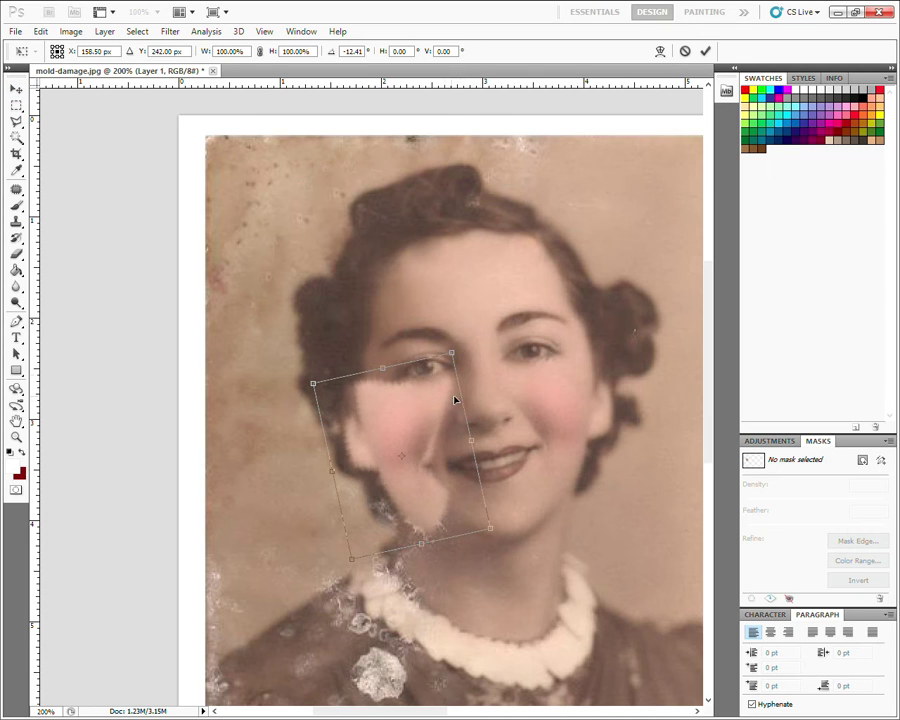
pyautogui.moveTo(458, 398); pyautogui.dragTo(438, 410)
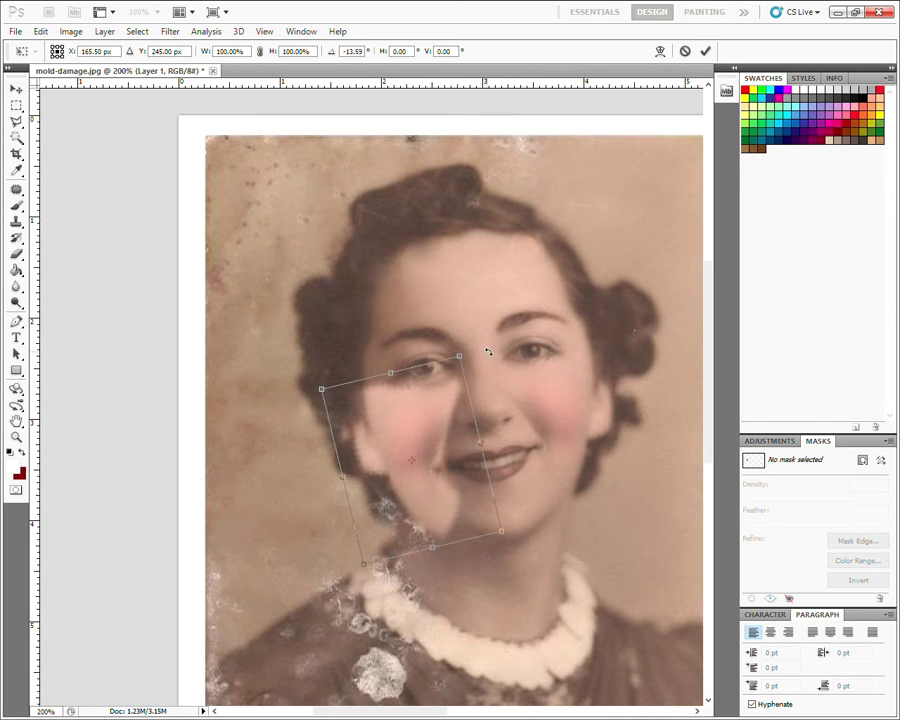
pyautogui.moveTo(486, 350); pyautogui.dragTo(482, 342)
pyautogui.moveTo(418, 403); pyautogui.dragTo(424, 402)
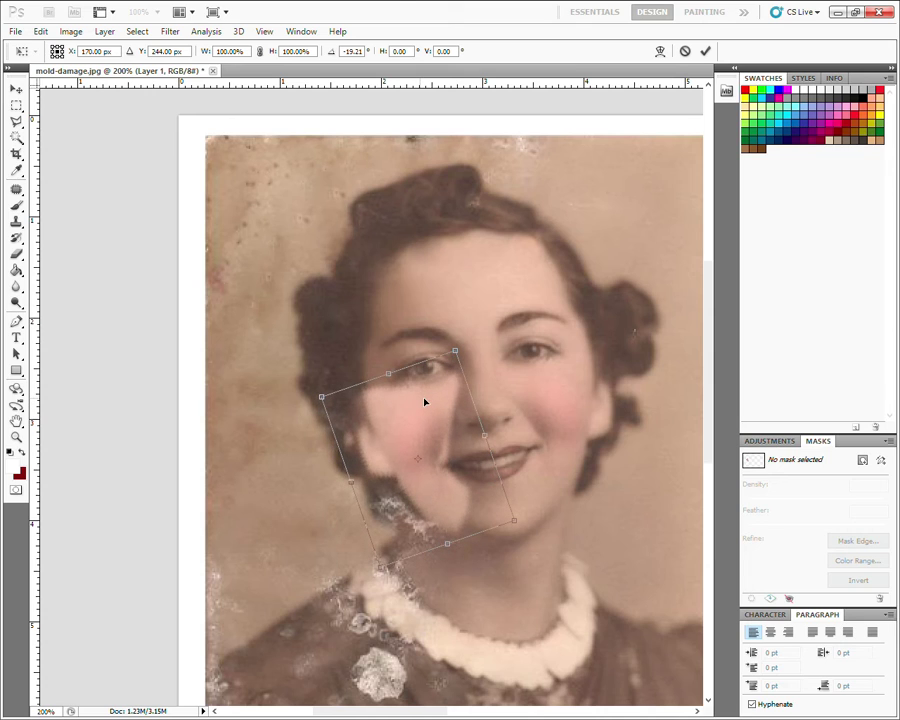
pyautogui.moveTo(541, 530); pyautogui.dragTo(548, 517)
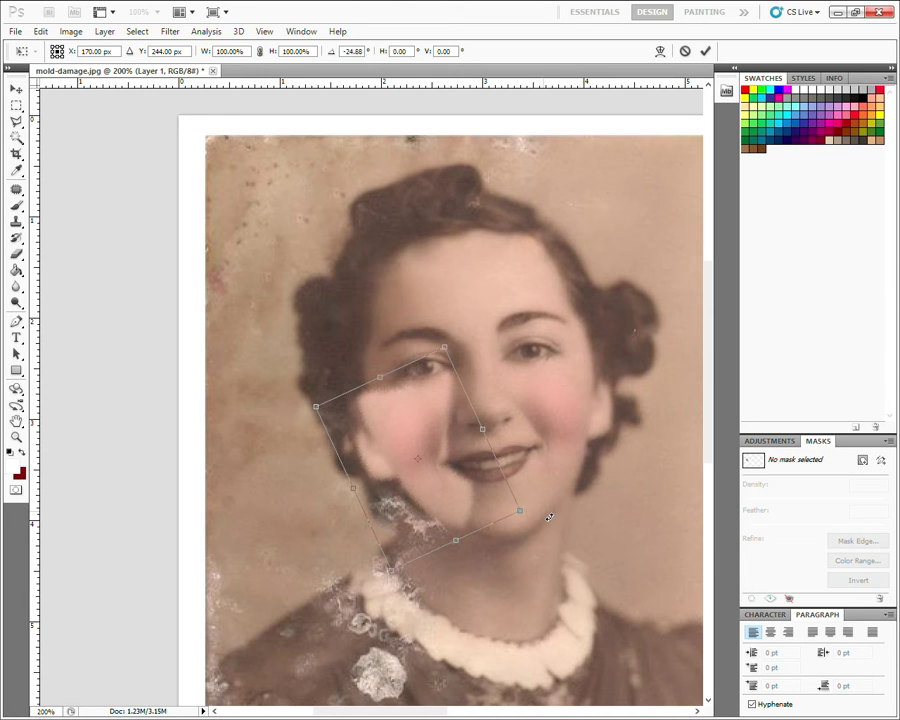
pyautogui.press('Right')
pyautogui.press('Right')
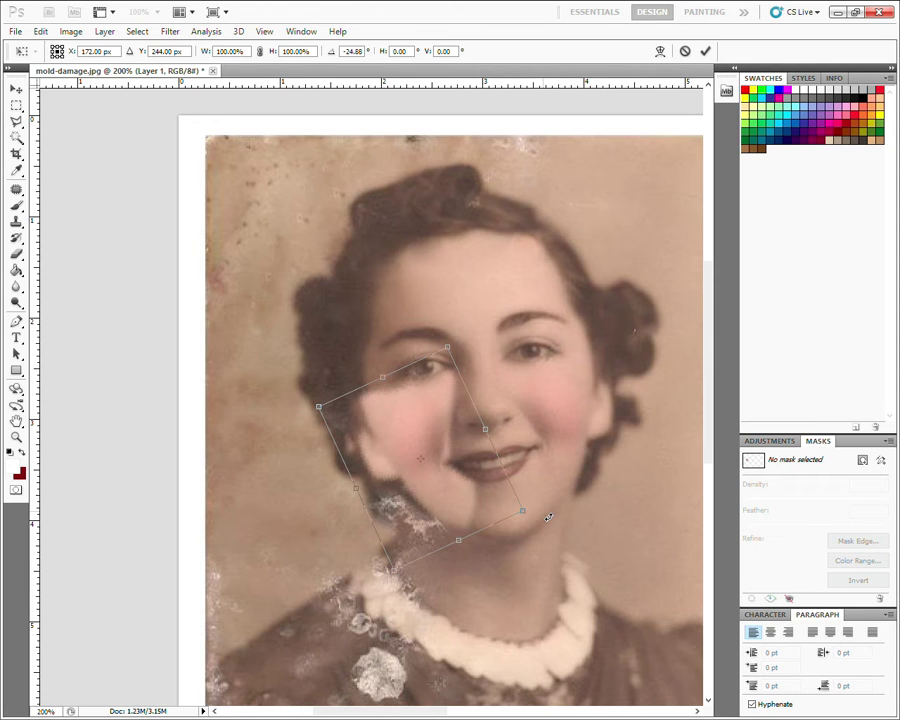
pyautogui.press('Return')
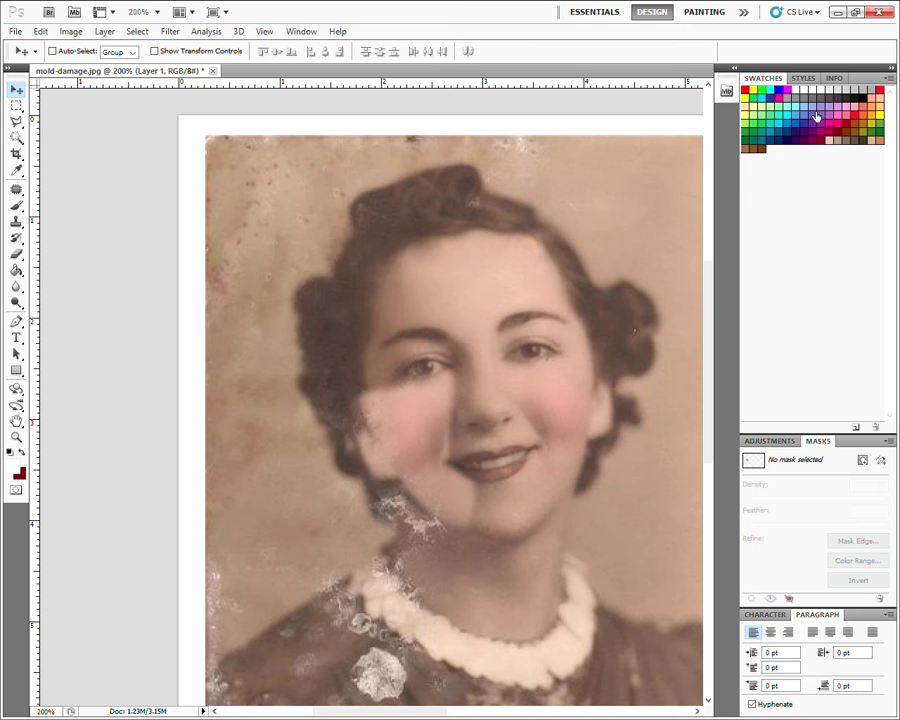
# Nudge the cheek patch slightly right and up in a second transform
pyautogui.hotkey('ctrl', 't')
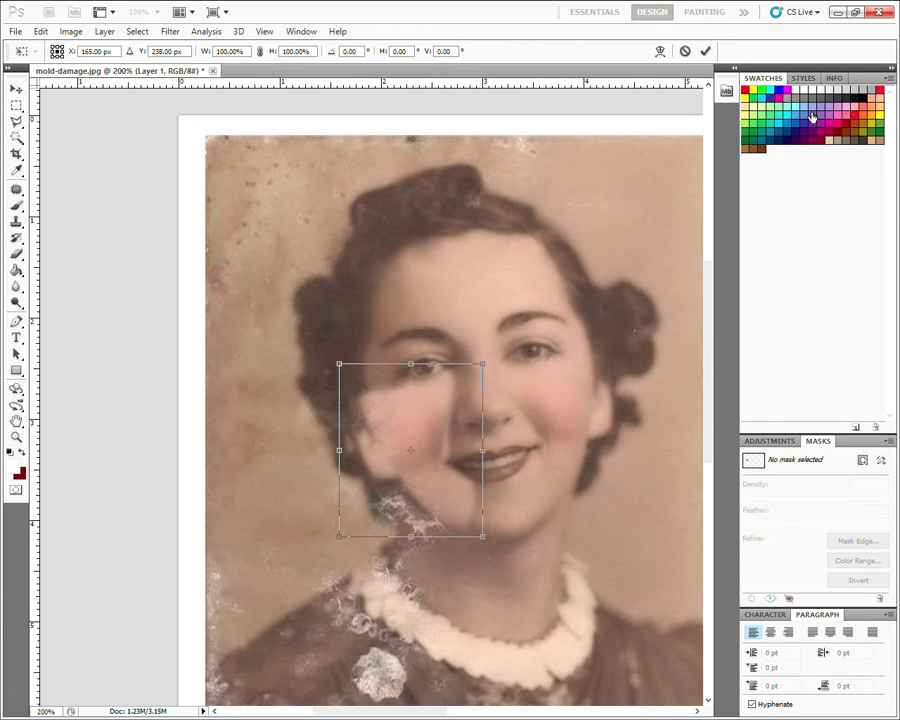
pyautogui.press('Right')
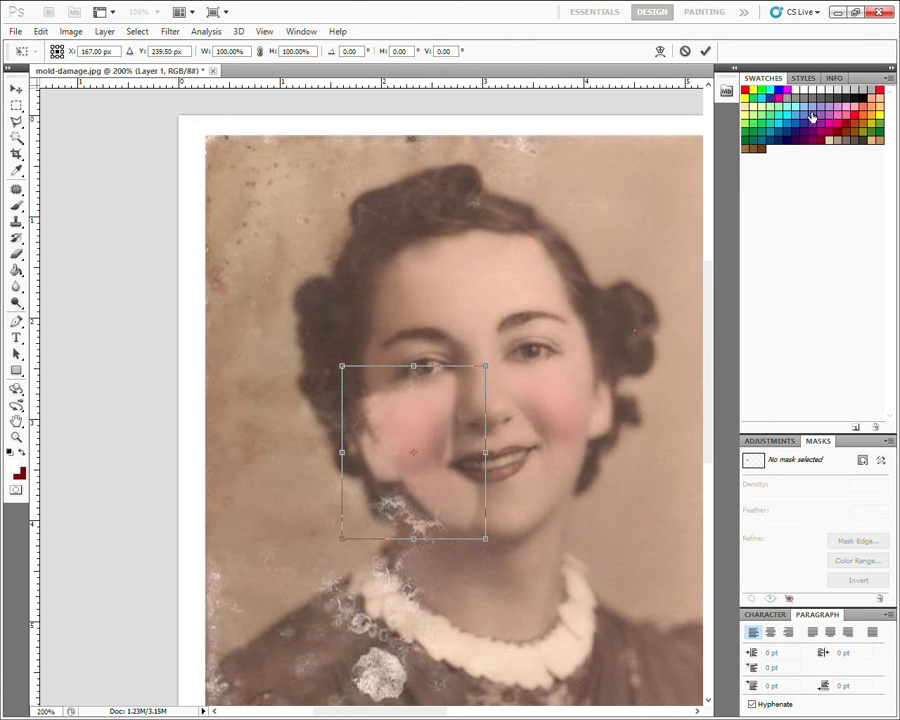
pyautogui.press('Up')
pyautogui.press('Return')
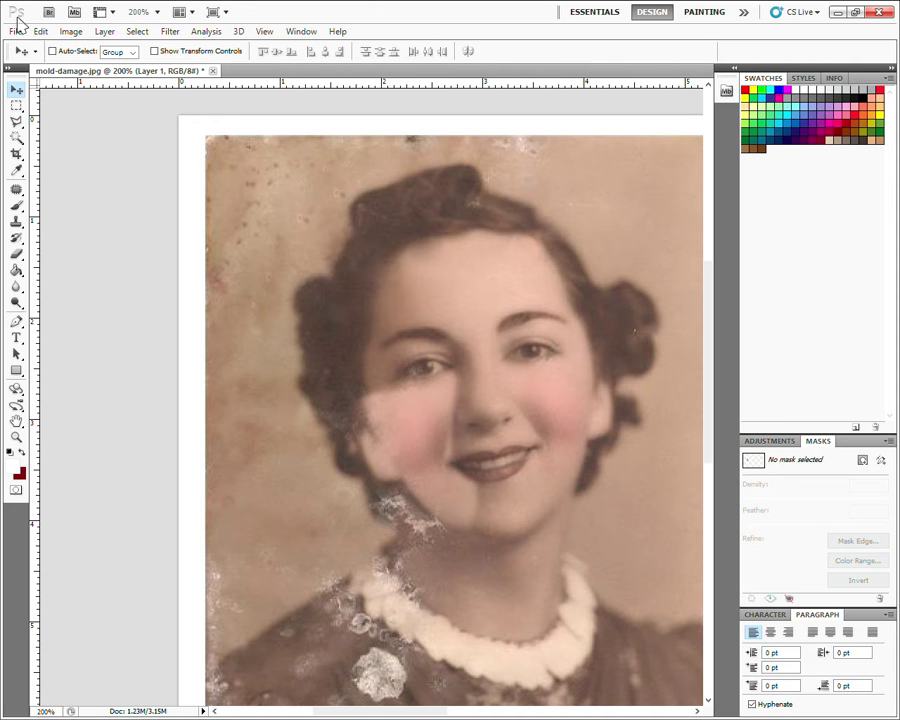
# Erase the cheek patch's hard edges on Layer 1 with a small eraser
pyautogui.click(17, 255)
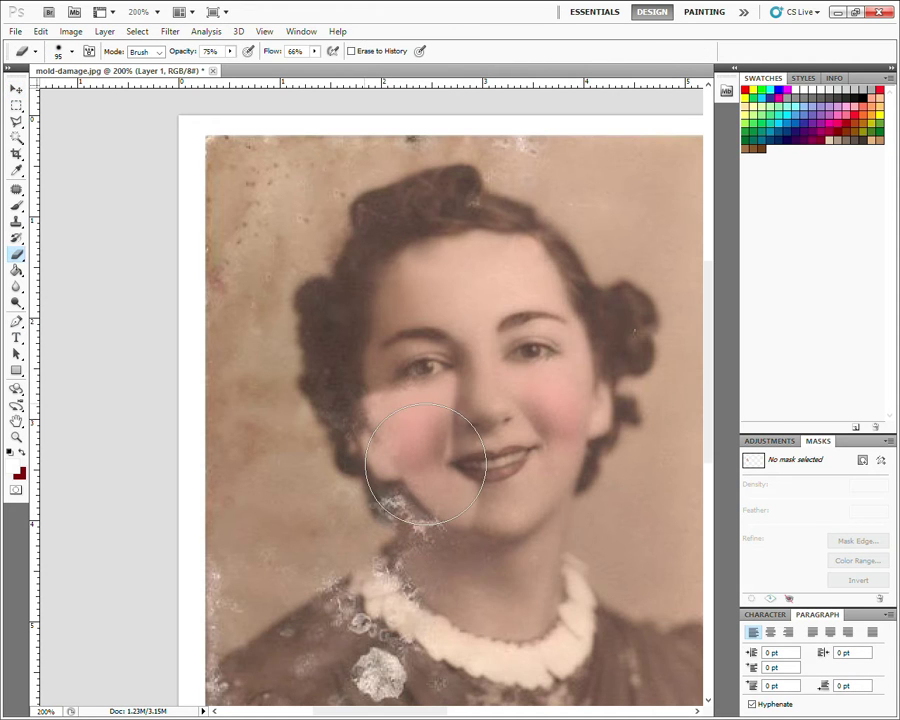
pyautogui.press('[')
pyautogui.press('[')
pyautogui.press('[')
pyautogui.press('[')
pyautogui.press('[')
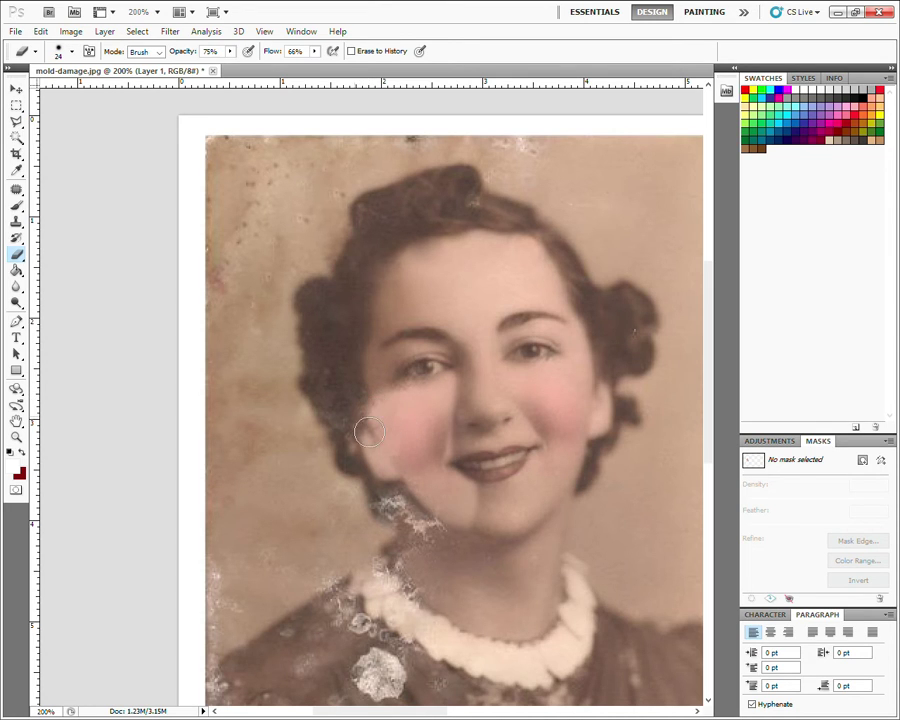
pyautogui.moveTo(368, 432)
pyautogui.mouseDown()
pyautogui.moveTo(378, 474)
pyautogui.moveTo(396, 494)
pyautogui.moveTo(368, 465)
pyautogui.mouseUp()
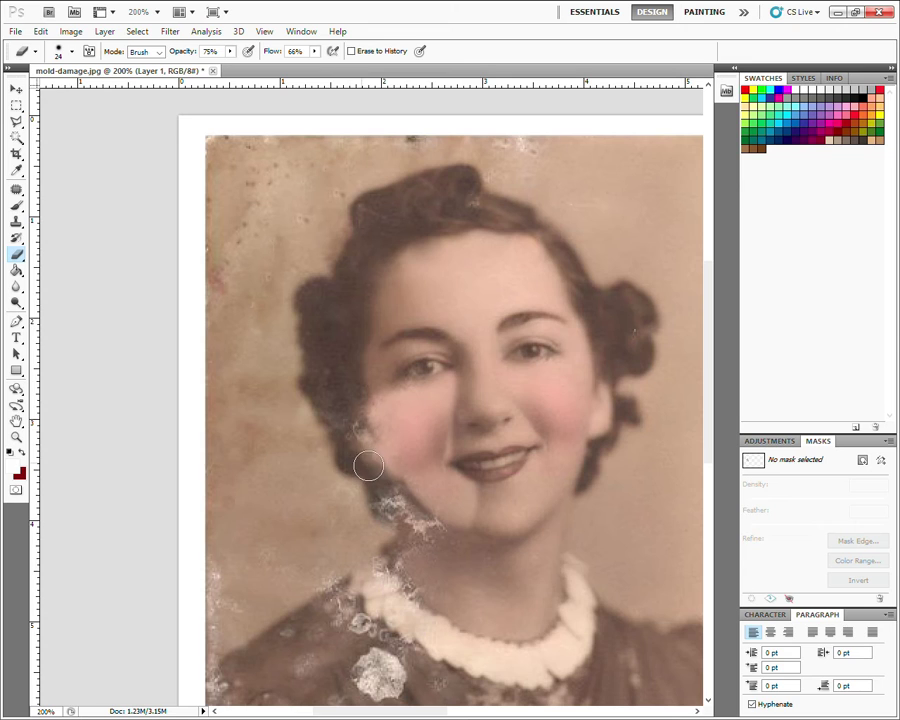
pyautogui.moveTo(468, 498); pyautogui.dragTo(472, 510)
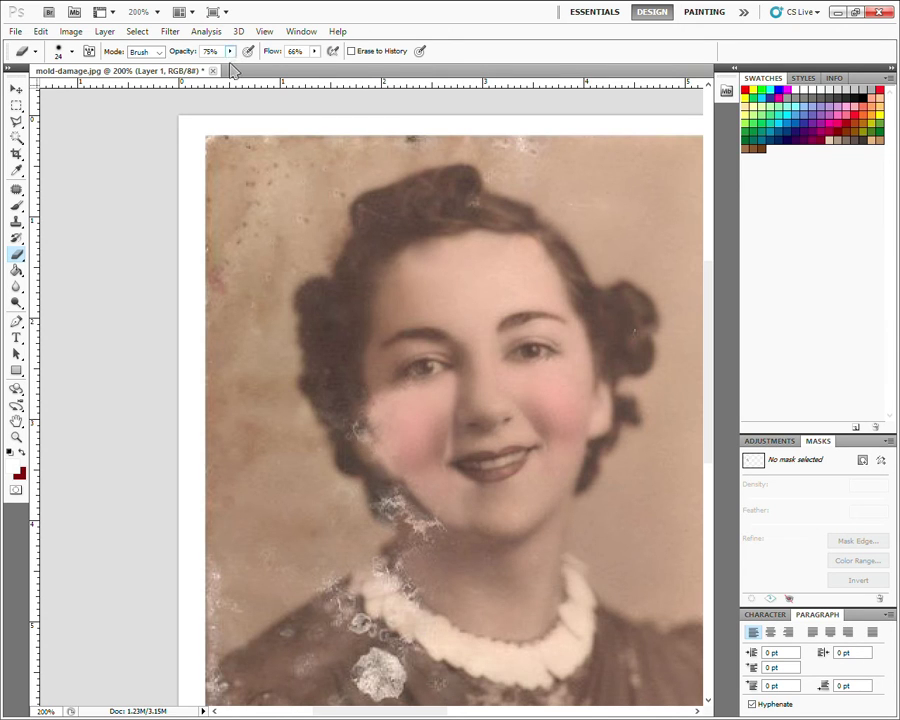
# At 52% opacity and 45% flow, touch up the jaw edge, then select Background copy
pyautogui.moveTo(183, 51); pyautogui.dragTo(160, 51)
pyautogui.moveTo(314, 51); pyautogui.dragTo(293, 51)
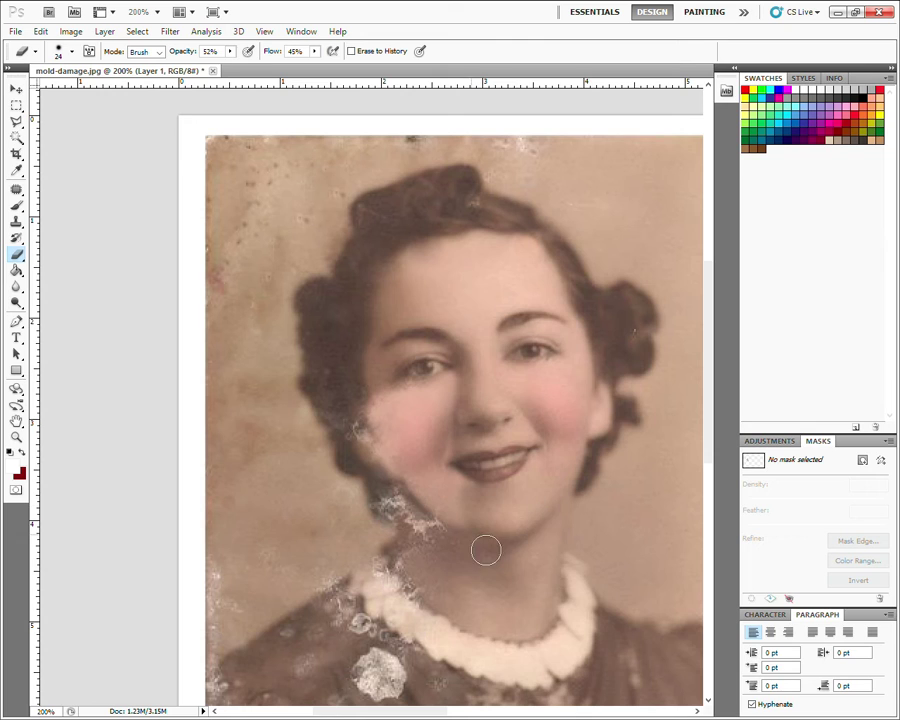
pyautogui.click(388, 466)
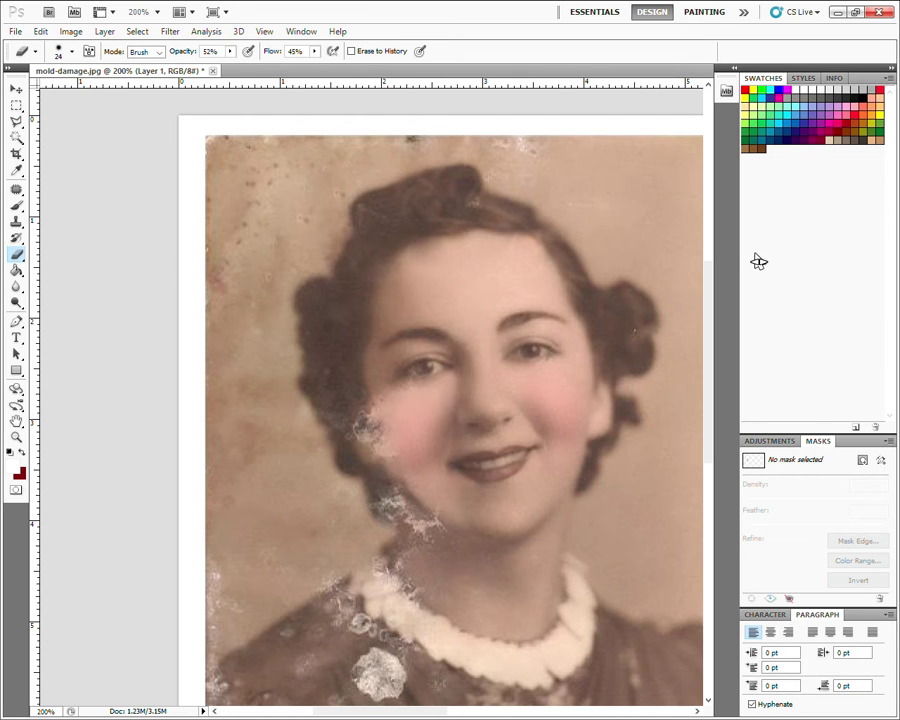
pyautogui.press('i')
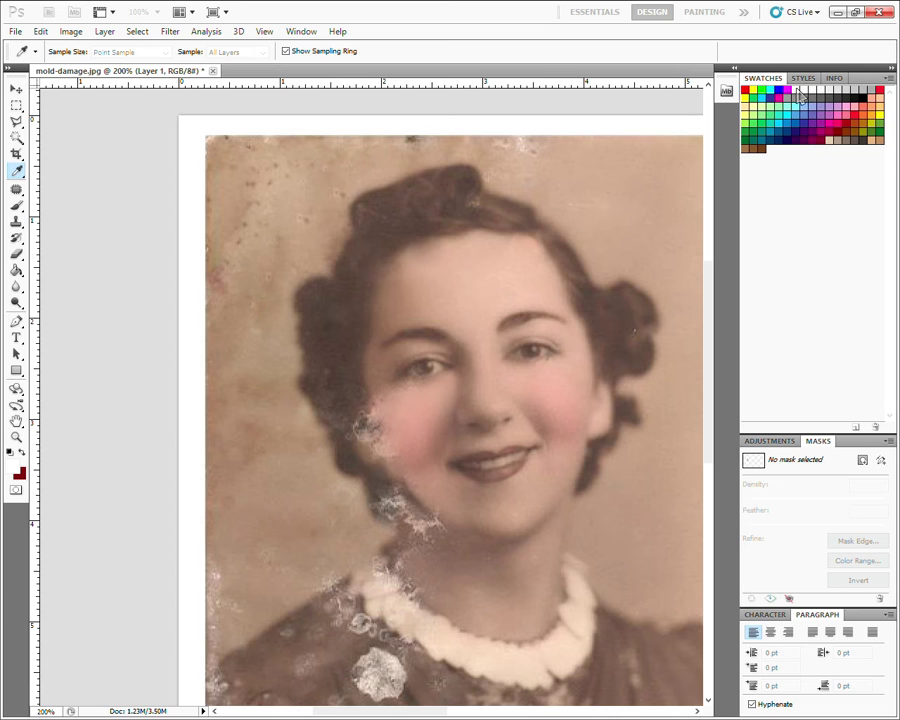
pyautogui.press('b')
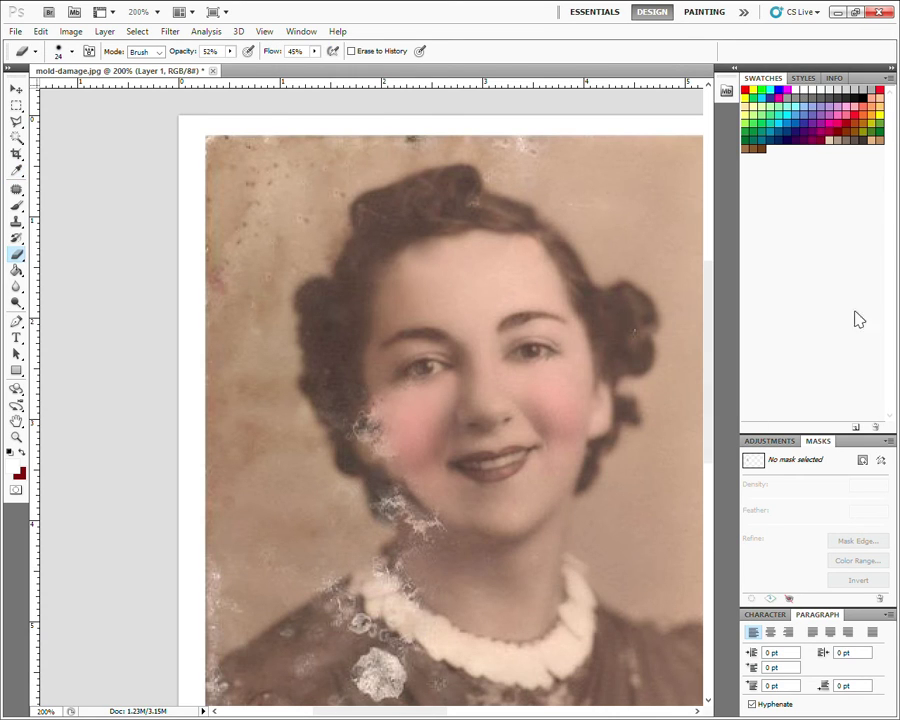
pyautogui.hotkey('alt', '[')
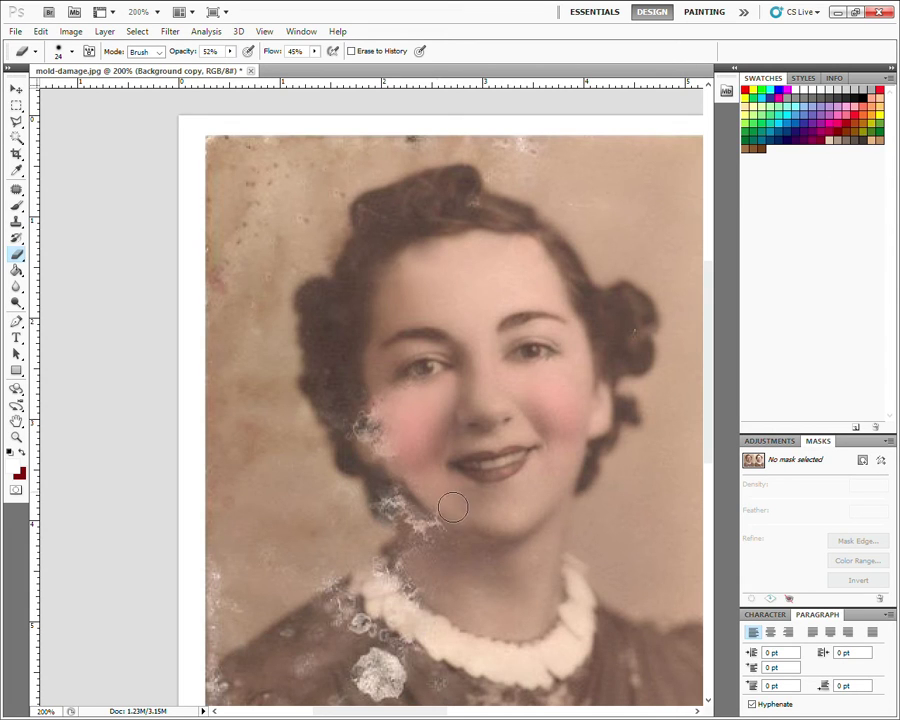
# Clone clean skin over the mold beside the collar and the dark spot below the cheek
pyautogui.click(18, 222)
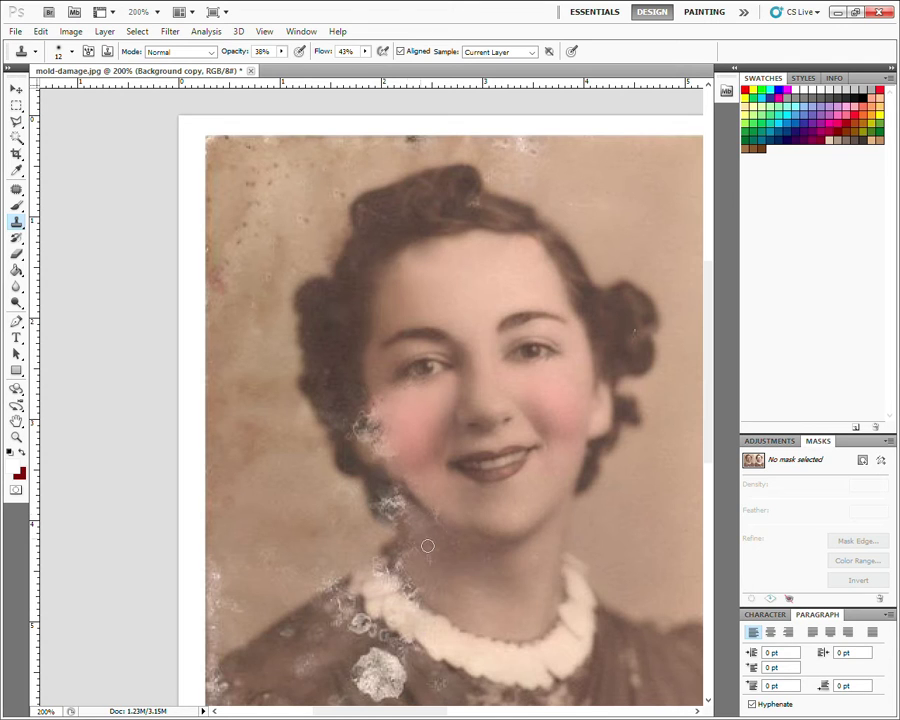
pyautogui.moveTo(440, 542); pyautogui.dragTo(427, 578)
pyautogui.moveTo(417, 584); pyautogui.dragTo(408, 567)
pyautogui.keyDown('alt'); pyautogui.click(379, 496); pyautogui.keyUp('alt')
pyautogui.click(383, 511)
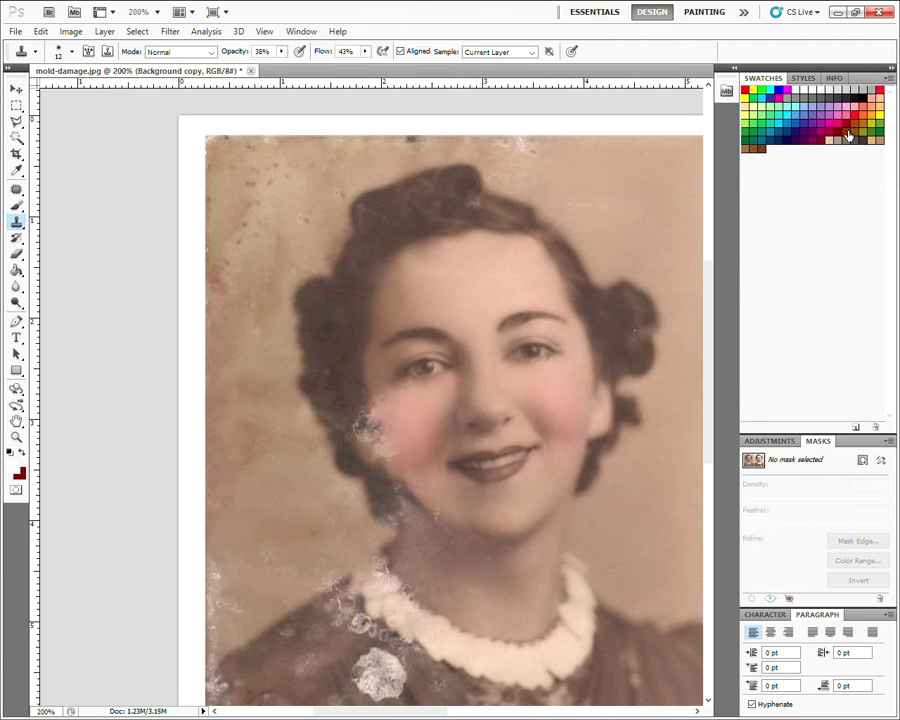
# Merge Layer 1 and Background copy, then clone clean skin over the left cheek-edge mold
pyautogui.hotkey('ctrl', 'alt', 'a')
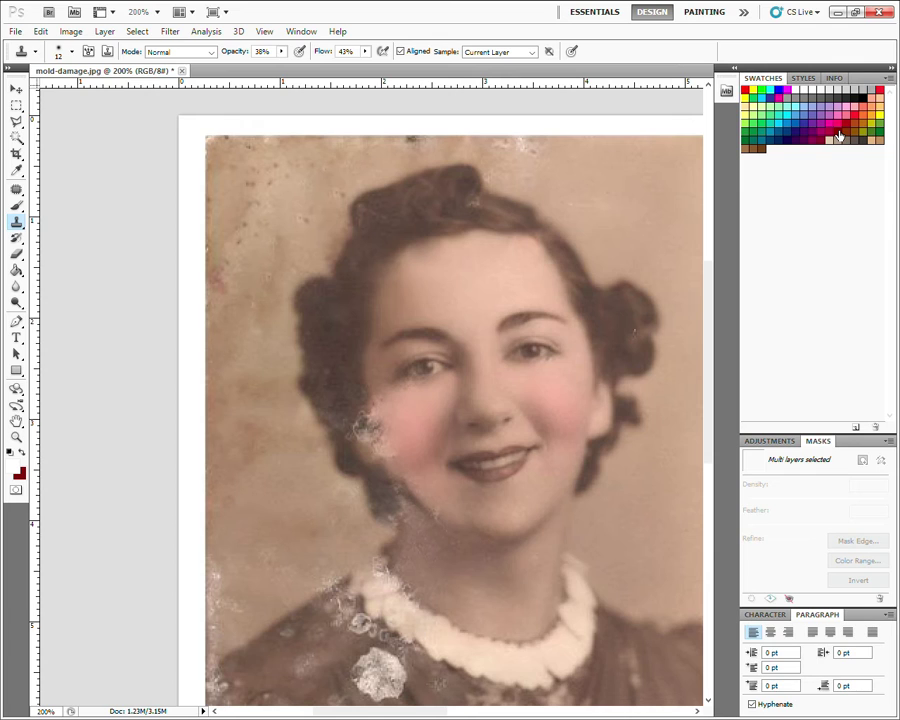
pyautogui.hotkey('ctrl', 'e')
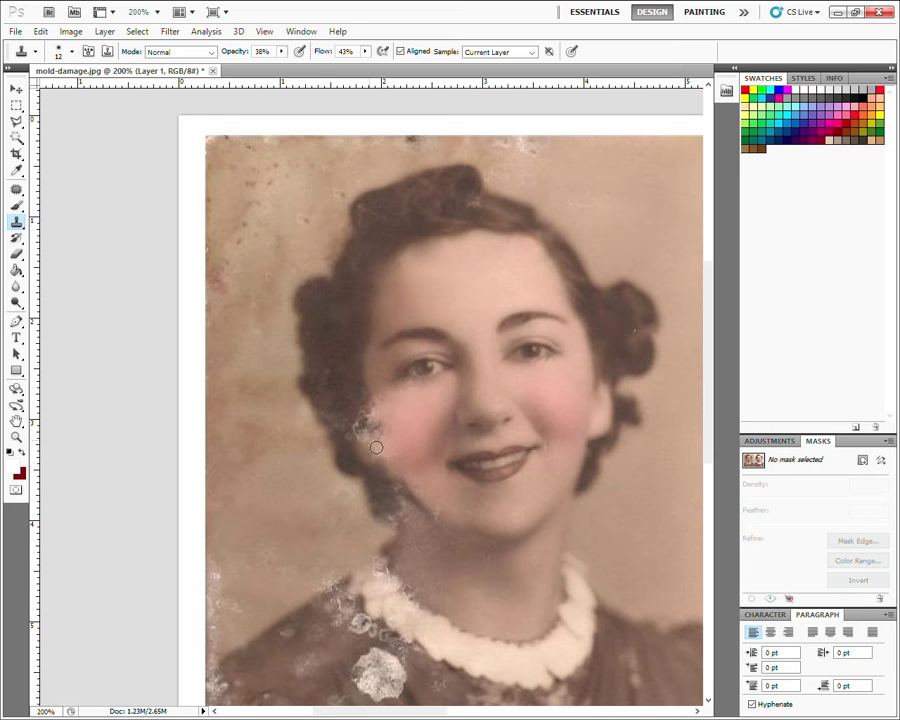
pyautogui.keyDown('alt'); pyautogui.click(393, 452); pyautogui.keyUp('alt')
pyautogui.keyDown('alt'); pyautogui.click(351, 410); pyautogui.keyUp('alt')
pyautogui.moveTo(383, 433); pyautogui.dragTo(369, 431)
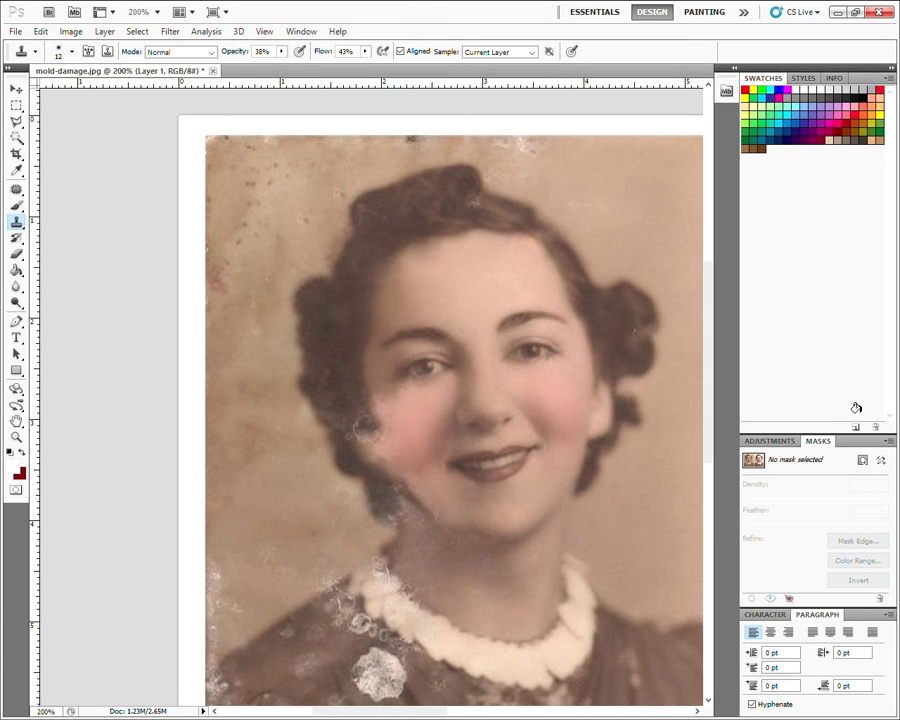
pyautogui.hotkey('ctrl', '-')
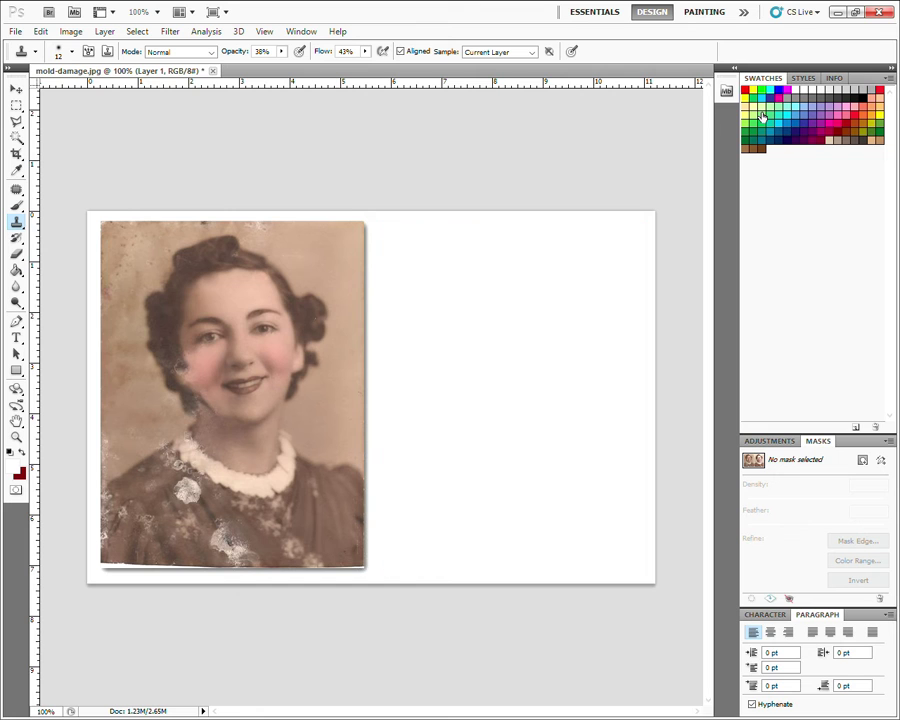
# Zoom in on the left cheek and paint sampled brown and pink skin tones below the left eye
pyautogui.click(16, 437)
pyautogui.click(225, 378)
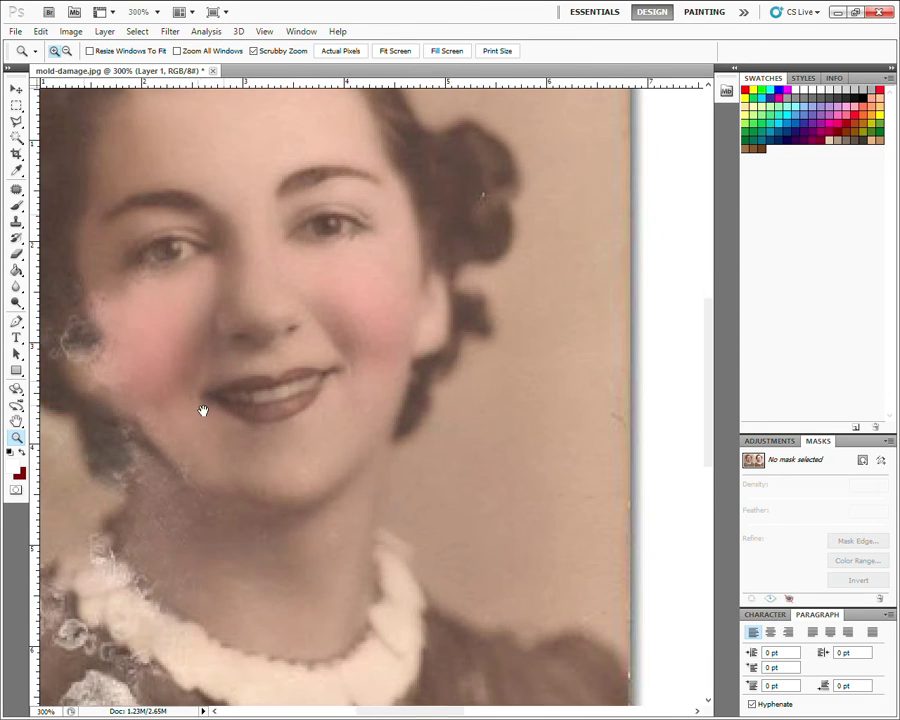
pyautogui.moveTo(202, 410); pyautogui.dragTo(384, 459)
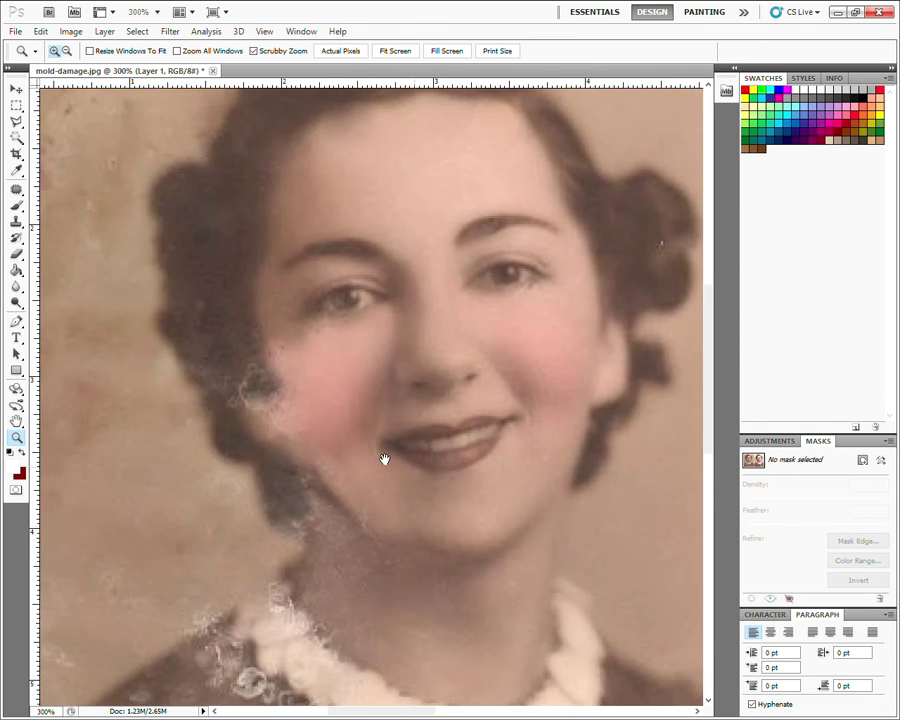
pyautogui.click(16, 205)
pyautogui.press('[')
pyautogui.press('[')
pyautogui.press('[')
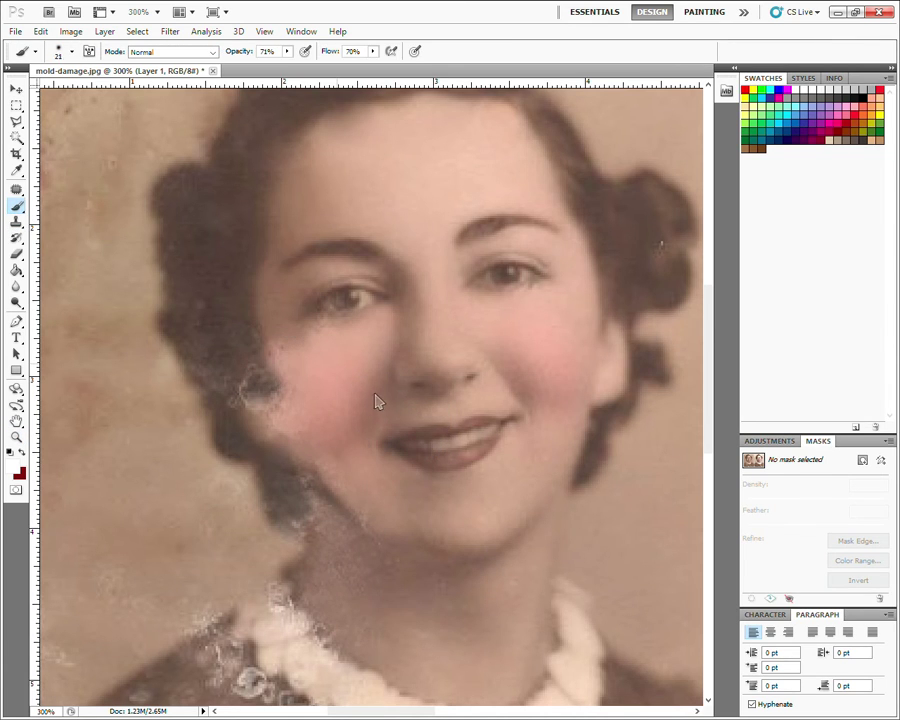
pyautogui.keyDown('alt'); pyautogui.click(284, 319); pyautogui.keyUp('alt')
pyautogui.moveTo(285, 318); pyautogui.dragTo(336, 342)
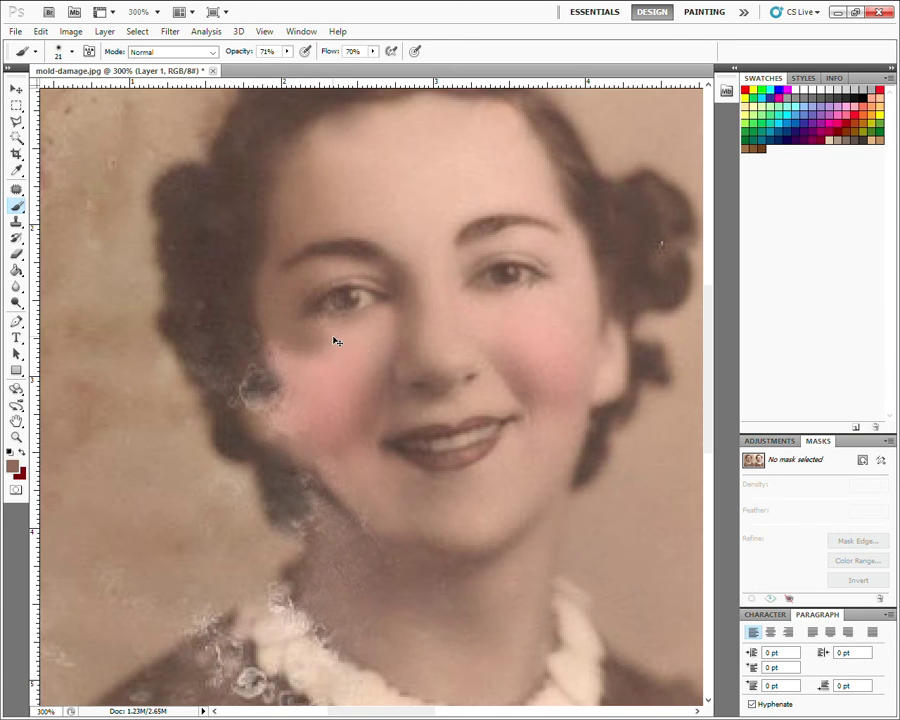
pyautogui.keyDown('alt'); pyautogui.click(340, 363); pyautogui.keyUp('alt')
pyautogui.moveTo(340, 363); pyautogui.dragTo(311, 366)
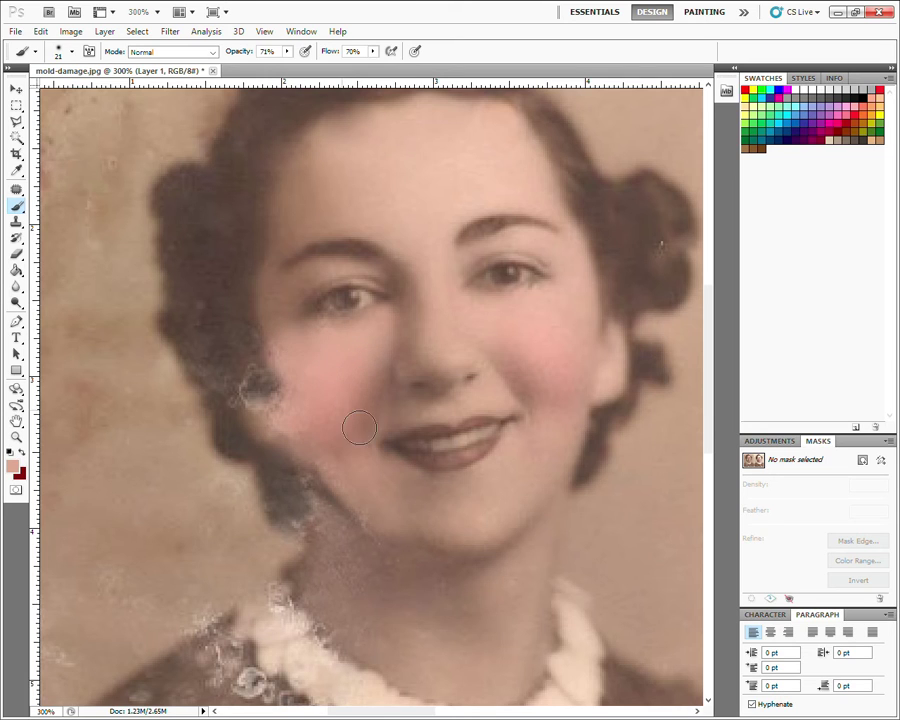
# Sample a lighter pink skin tone on a smaller brush set to 44% opacity and 41% flow
pyautogui.keyDown('alt'); pyautogui.click(322, 453); pyautogui.keyUp('alt')
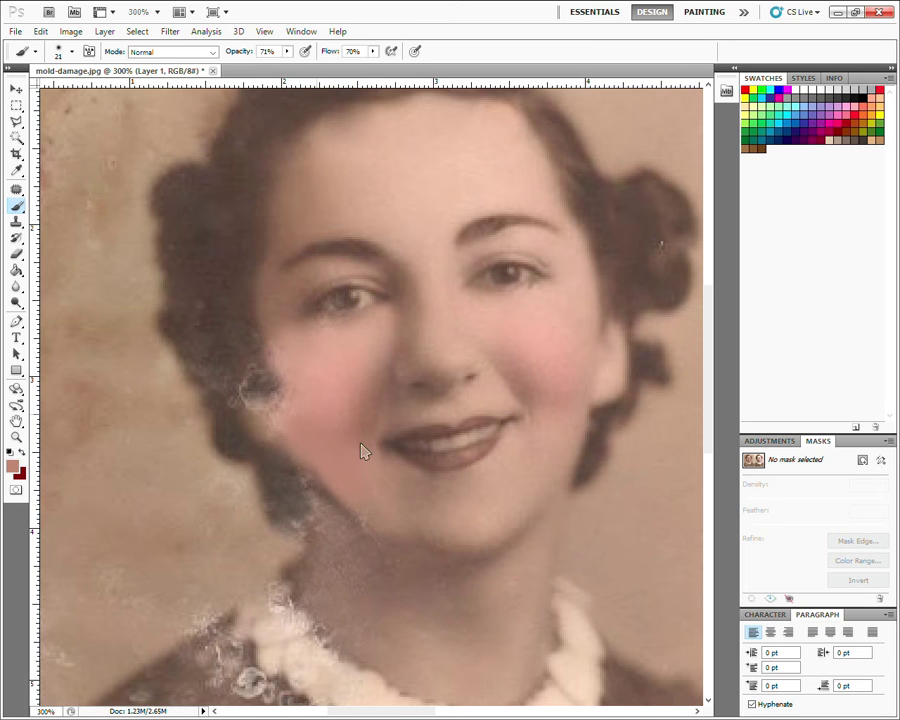
pyautogui.press('[')
pyautogui.press('[')
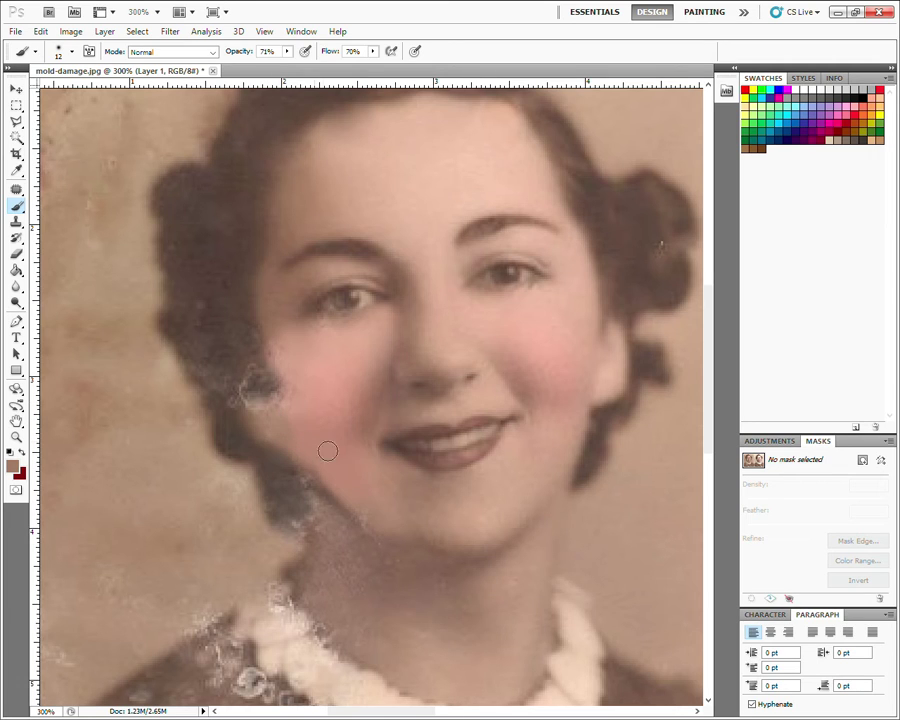
pyautogui.keyDown('alt'); pyautogui.click(294, 390); pyautogui.keyUp('alt')
pyautogui.press('4')
pyautogui.press('4')
pyautogui.hotkey('shift', '4')
pyautogui.hotkey('shift', '2')
pyautogui.hotkey('shift', '4')
pyautogui.hotkey('shift', '1')
# Darken hair-edge mold specks with hair brown and paint skin tone over chin, neck and jaw
pyautogui.keyDown('alt'); pyautogui.click(247, 349); pyautogui.keyUp('alt')
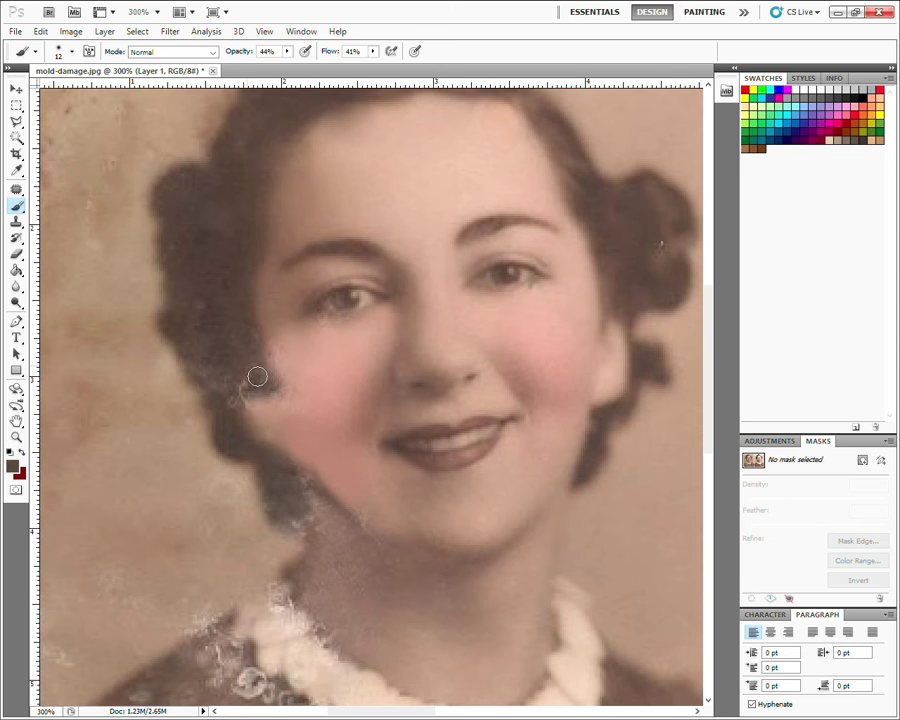
pyautogui.moveTo(253, 373); pyautogui.dragTo(255, 386)
pyautogui.keyDown('alt'); pyautogui.click(325, 522); pyautogui.keyUp('alt')
pyautogui.moveTo(337, 526)
pyautogui.mouseDown()
pyautogui.moveTo(352, 549)
pyautogui.moveTo(328, 507)
pyautogui.moveTo(338, 547)
pyautogui.moveTo(326, 570)
pyautogui.moveTo(380, 549)
pyautogui.moveTo(328, 517)
pyautogui.mouseUp()
pyautogui.keyDown('alt'); pyautogui.click(325, 479); pyautogui.keyUp('alt')
pyautogui.moveTo(325, 479)
pyautogui.mouseDown()
pyautogui.moveTo(366, 526)
pyautogui.moveTo(458, 542)
pyautogui.mouseUp()
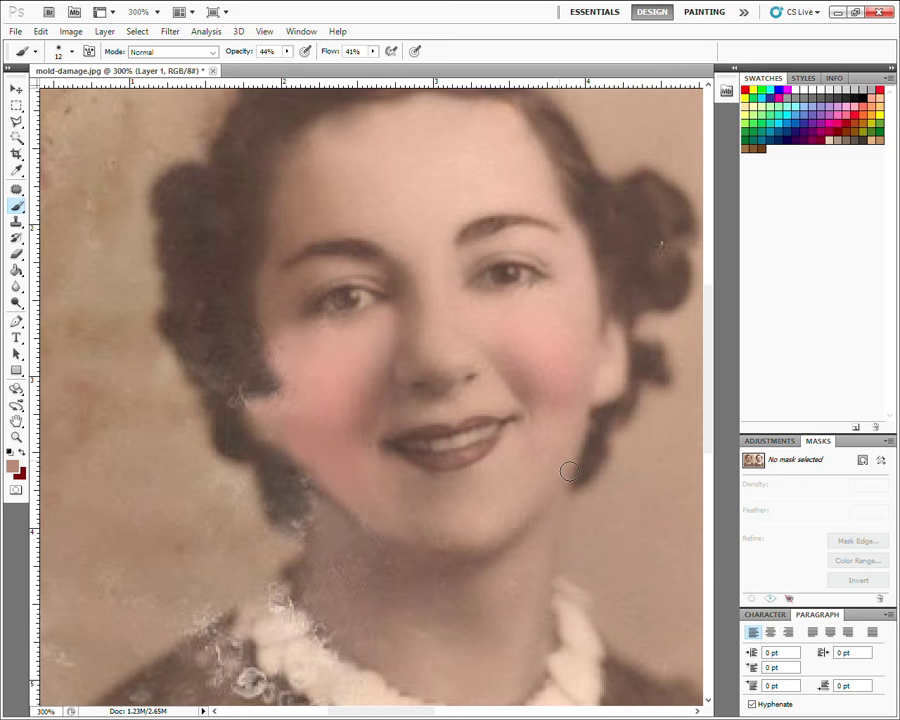
pyautogui.hotkey('ctrl', '1')
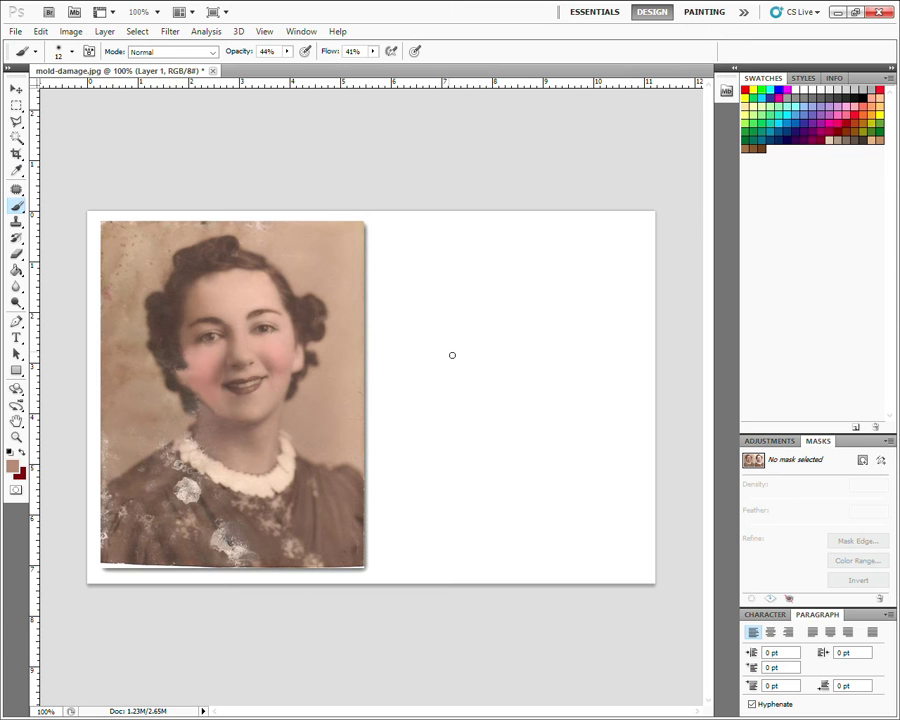
# At 200% zoom, darken the jaw shadow line with sampled dark brown
pyautogui.hotkey('ctrl', '+')
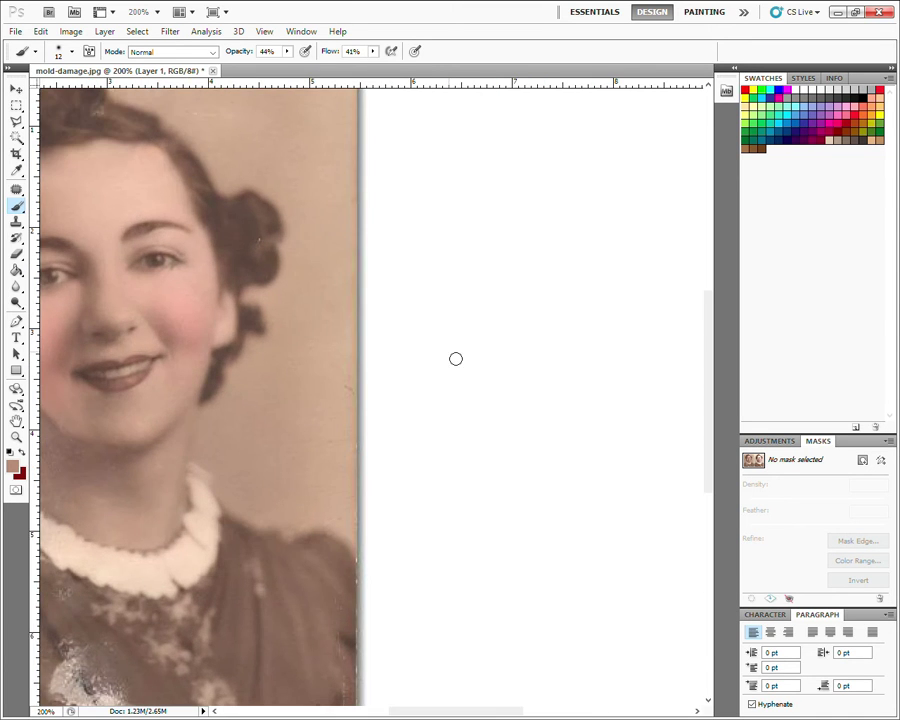
pyautogui.moveTo(430, 348); pyautogui.dragTo(358, 346)
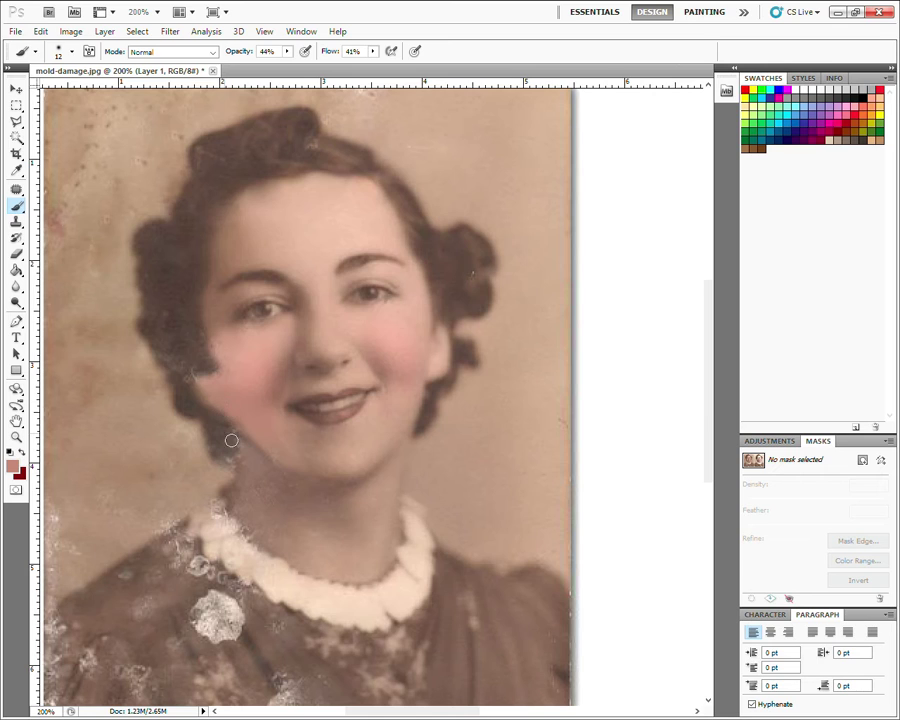
pyautogui.keyDown('alt'); pyautogui.click(221, 430); pyautogui.keyUp('alt')
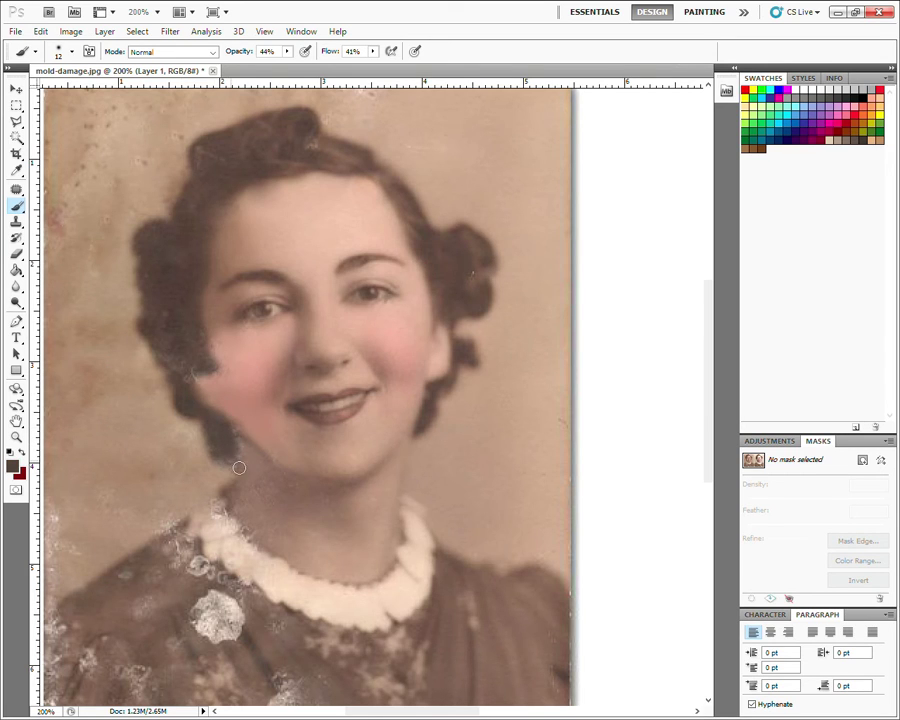
pyautogui.moveTo(239, 467); pyautogui.dragTo(230, 436)
pyautogui.keyDown('alt'); pyautogui.click(261, 422); pyautogui.keyUp('alt')
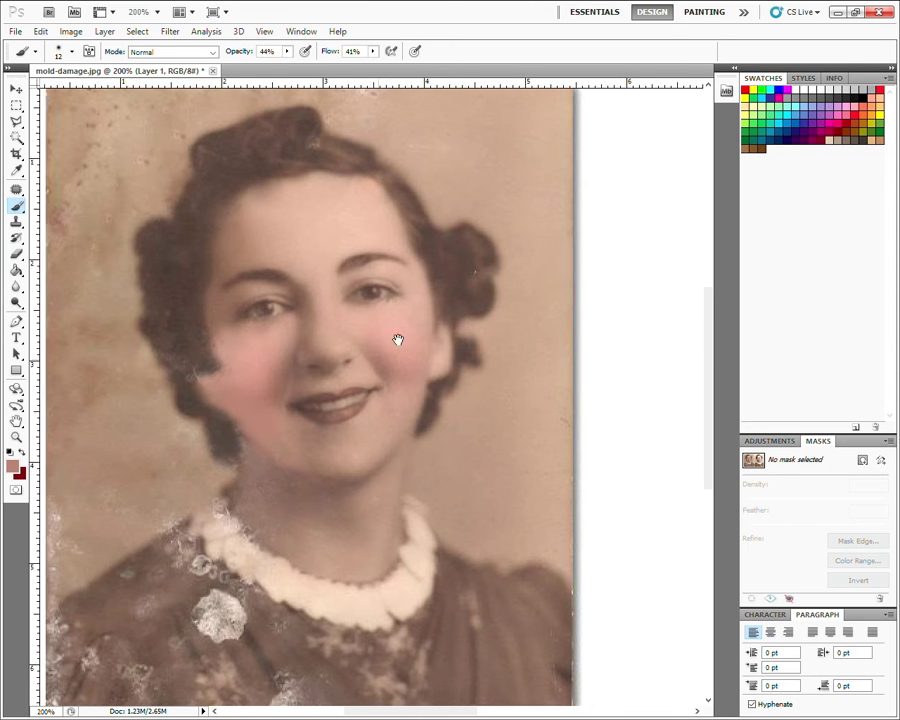
pyautogui.moveTo(397, 337); pyautogui.dragTo(438, 450)
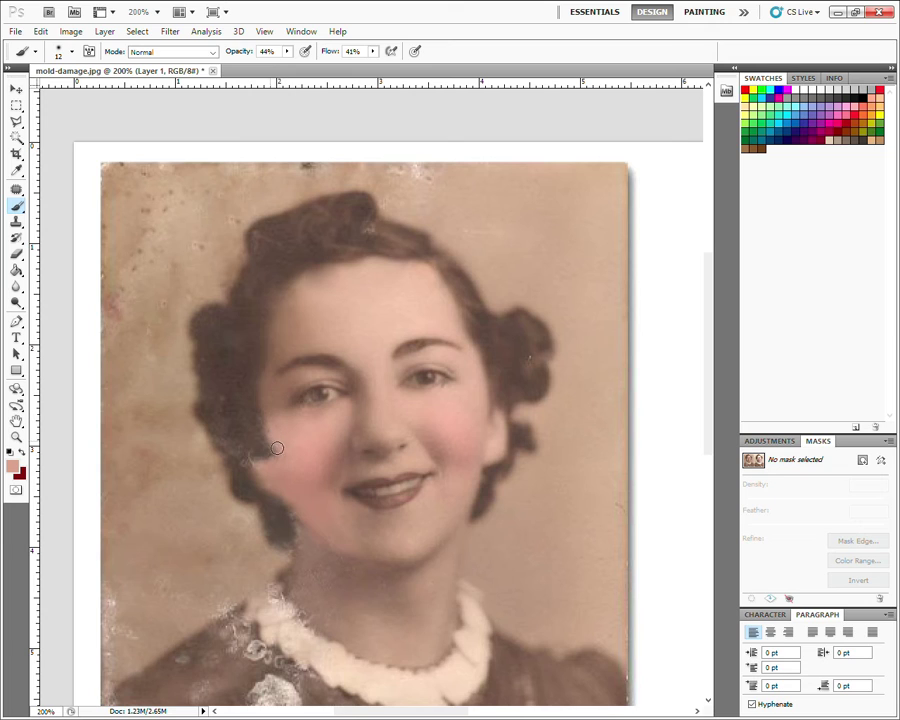
# Sample hair brown, enlarge the brush to 45 and paint over the hair edge by the left jaw
pyautogui.keyDown('alt'); pyautogui.click(262, 451); pyautogui.keyUp('alt')
pyautogui.hotkey('ctrl', '-')
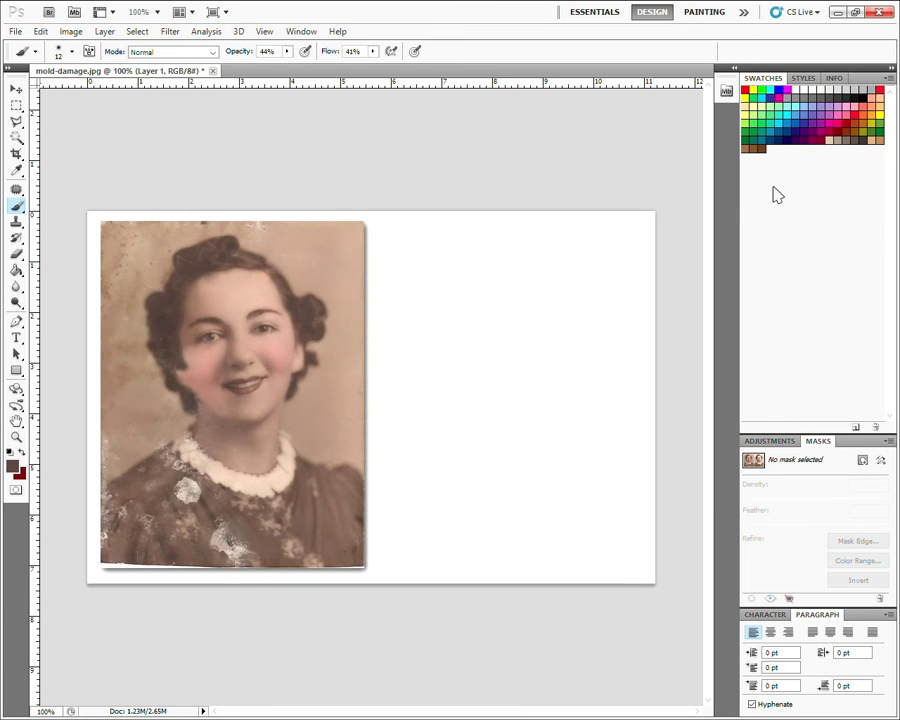
pyautogui.hotkey('ctrl', '+')
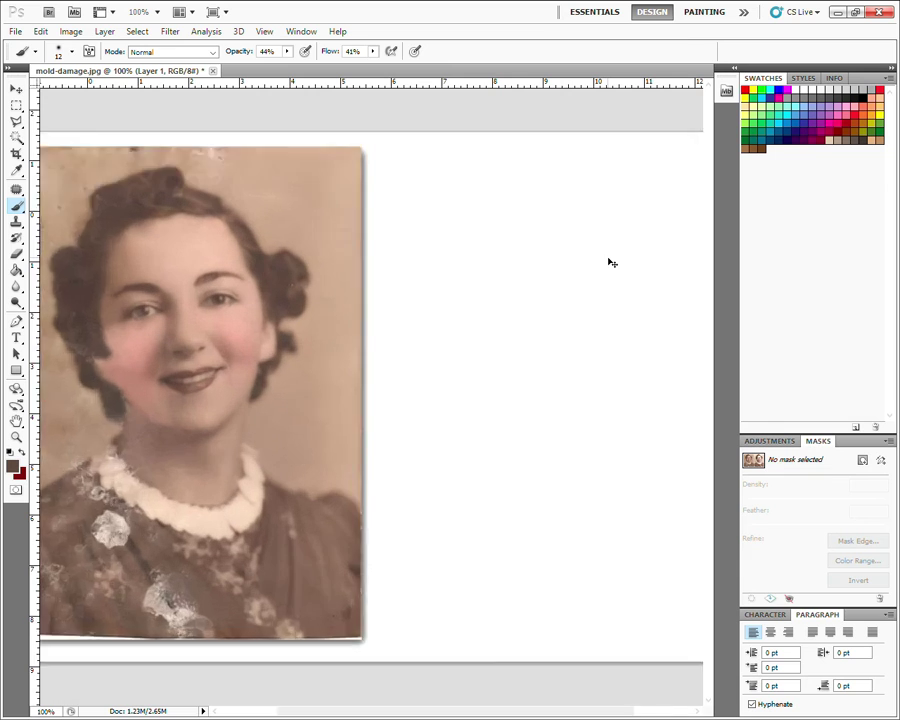
pyautogui.moveTo(239, 283); pyautogui.dragTo(417, 299)
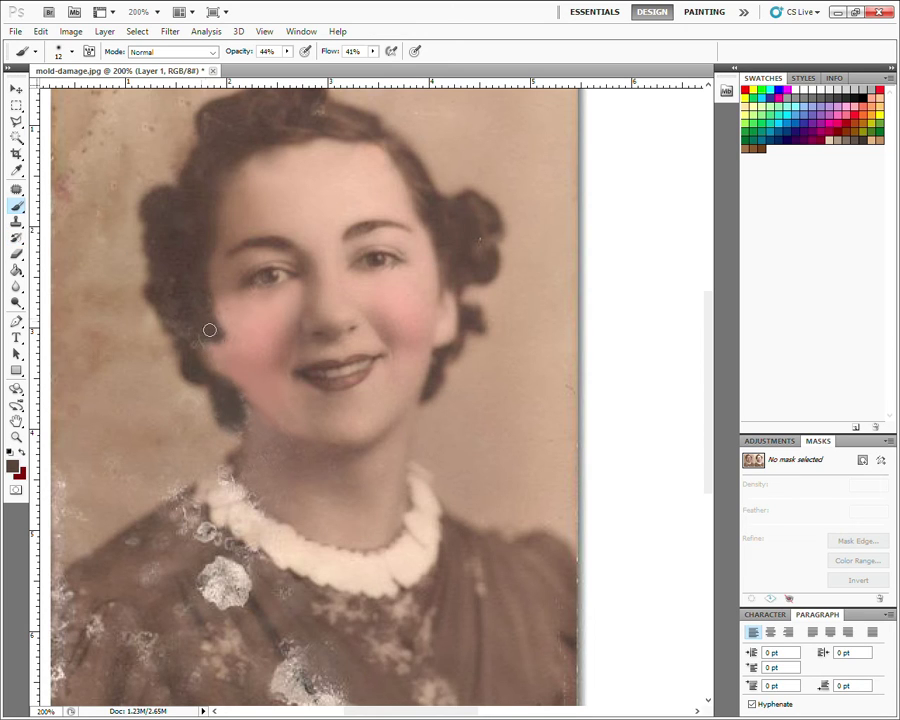
pyautogui.press(']')
pyautogui.press(']')
pyautogui.press(']')
pyautogui.moveTo(245, 387)
pyautogui.mouseDown()
pyautogui.moveTo(201, 316)
pyautogui.moveTo(213, 285)
pyautogui.moveTo(282, 450)
pyautogui.mouseUp()
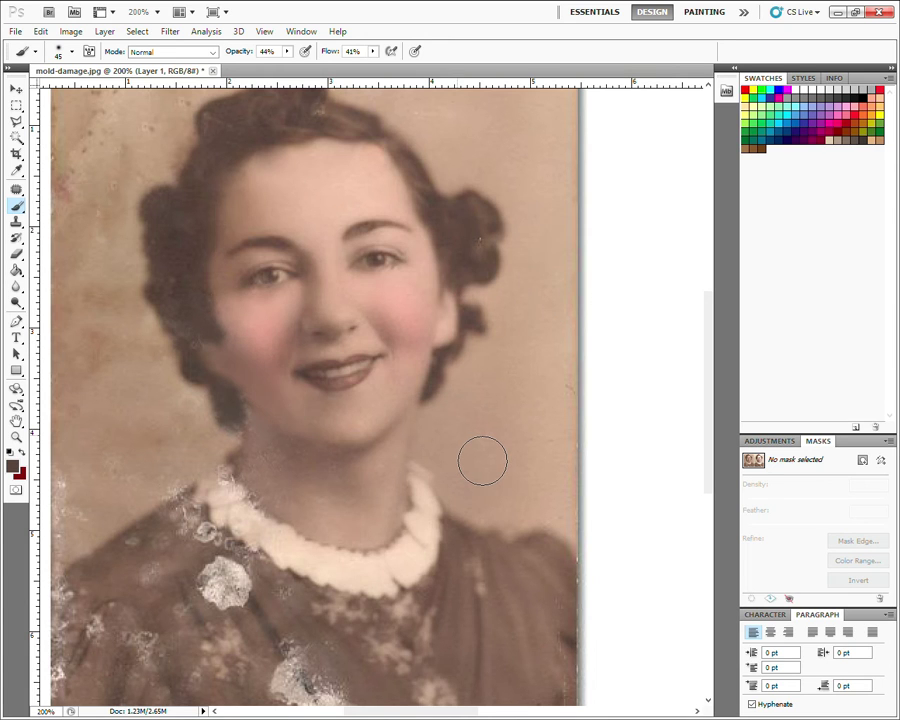
pyautogui.hotkey('ctrl', '-')
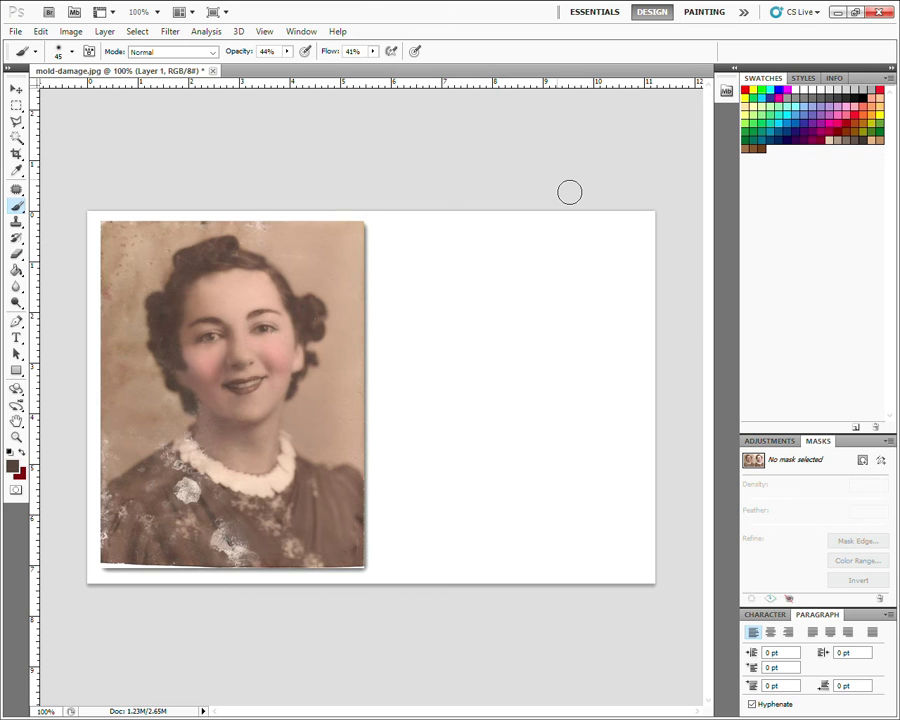
pyautogui.click(16, 437)
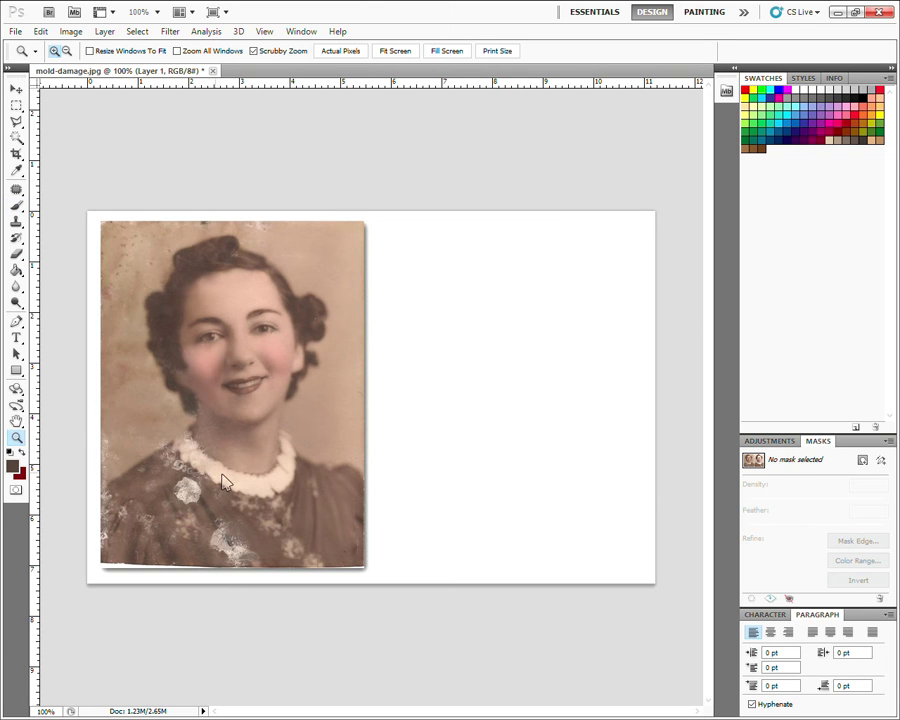
pyautogui.click(225, 482)
pyautogui.moveTo(351, 321); pyautogui.dragTo(472, 415)
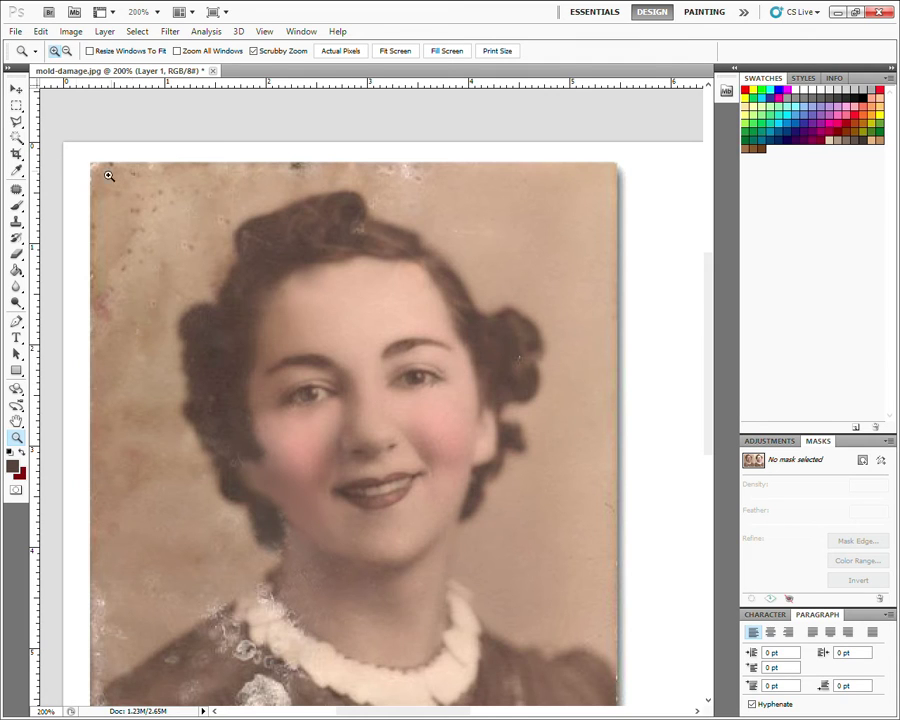
# Patch the mold spots at the top left and left background with clean background
pyautogui.click(16, 189)
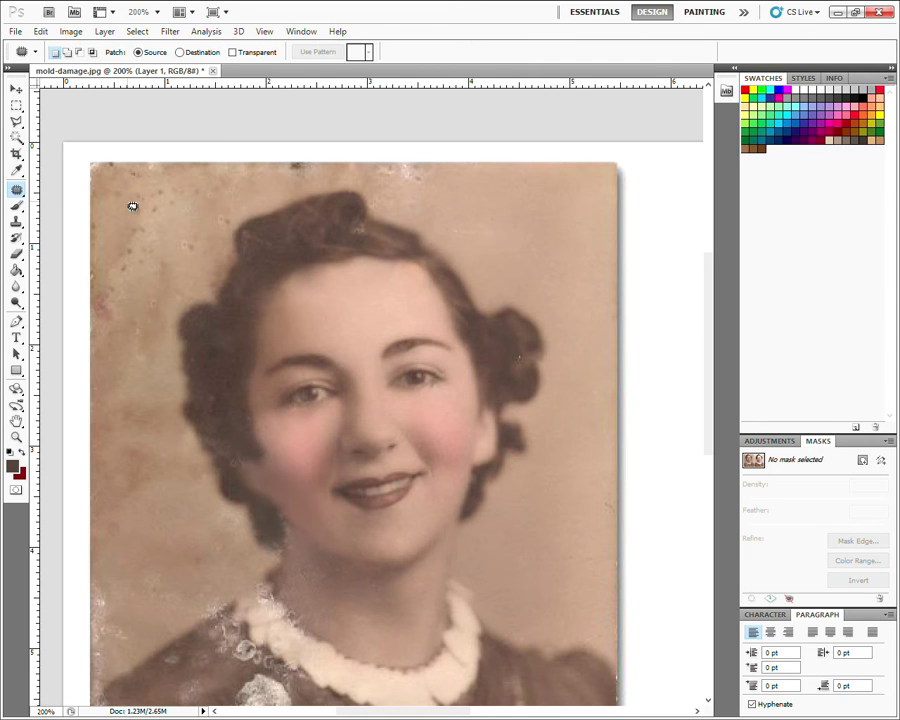
pyautogui.moveTo(150, 200)
pyautogui.mouseDown()
pyautogui.moveTo(135, 215)
pyautogui.moveTo(152, 286)
pyautogui.moveTo(200, 254)
pyautogui.moveTo(166, 274)
pyautogui.mouseUp()
pyautogui.hotkey('ctrl', 'd')
pyautogui.hotkey('ctrl', 'd')
pyautogui.moveTo(130, 234)
pyautogui.mouseDown()
pyautogui.moveTo(157, 284)
pyautogui.moveTo(130, 236)
pyautogui.mouseUp()
pyautogui.moveTo(138, 260); pyautogui.dragTo(182, 208)
pyautogui.hotkey('ctrl', 'd')
pyautogui.moveTo(138, 318); pyautogui.dragTo(153, 241)
pyautogui.moveTo(125, 295); pyautogui.dragTo(142, 267)
pyautogui.hotkey('ctrl', 'd')
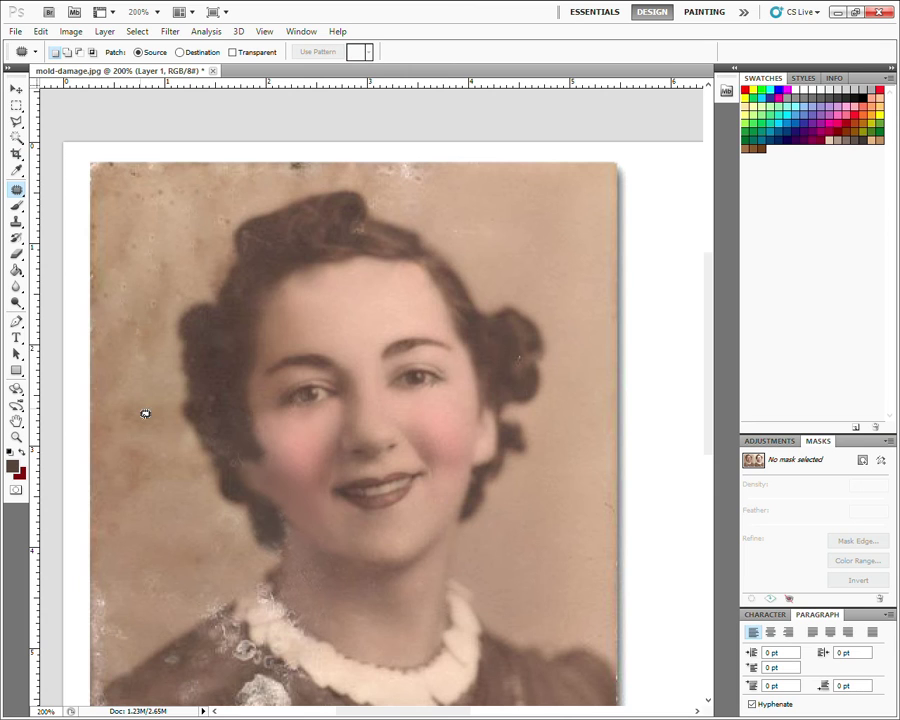
# Patch further mold along the left background and near the hair, deselecting after each
pyautogui.moveTo(145, 374)
pyautogui.mouseDown()
pyautogui.moveTo(139, 342)
pyautogui.moveTo(127, 402)
pyautogui.mouseUp()
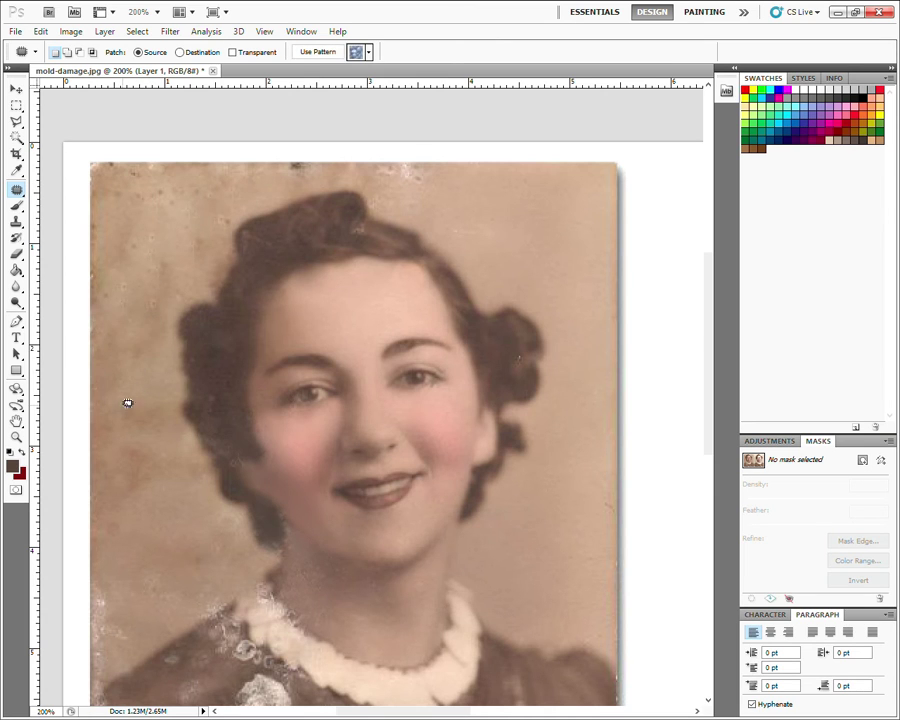
pyautogui.hotkey('ctrl', 'd')
pyautogui.moveTo(171, 297)
pyautogui.mouseDown()
pyautogui.moveTo(191, 245)
pyautogui.moveTo(145, 290)
pyautogui.moveTo(227, 216)
pyautogui.moveTo(181, 215)
pyautogui.mouseUp()
pyautogui.hotkey('ctrl', 'd')
pyautogui.hotkey('ctrl', 'd')
pyautogui.moveTo(145, 292); pyautogui.dragTo(141, 376)
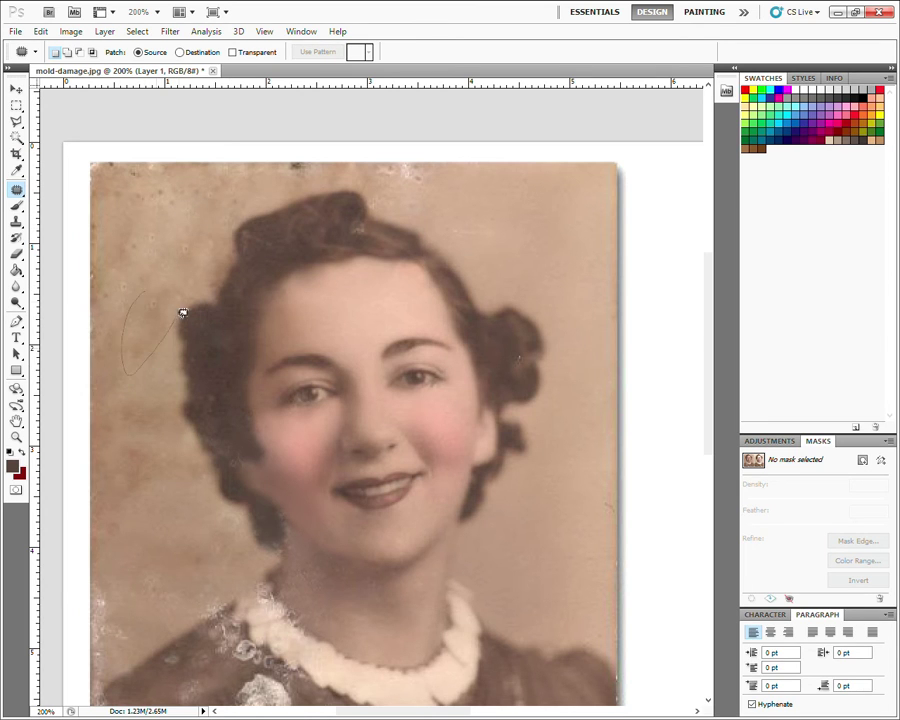
pyautogui.moveTo(182, 313); pyautogui.dragTo(164, 228)
pyautogui.hotkey('ctrl', 'd')
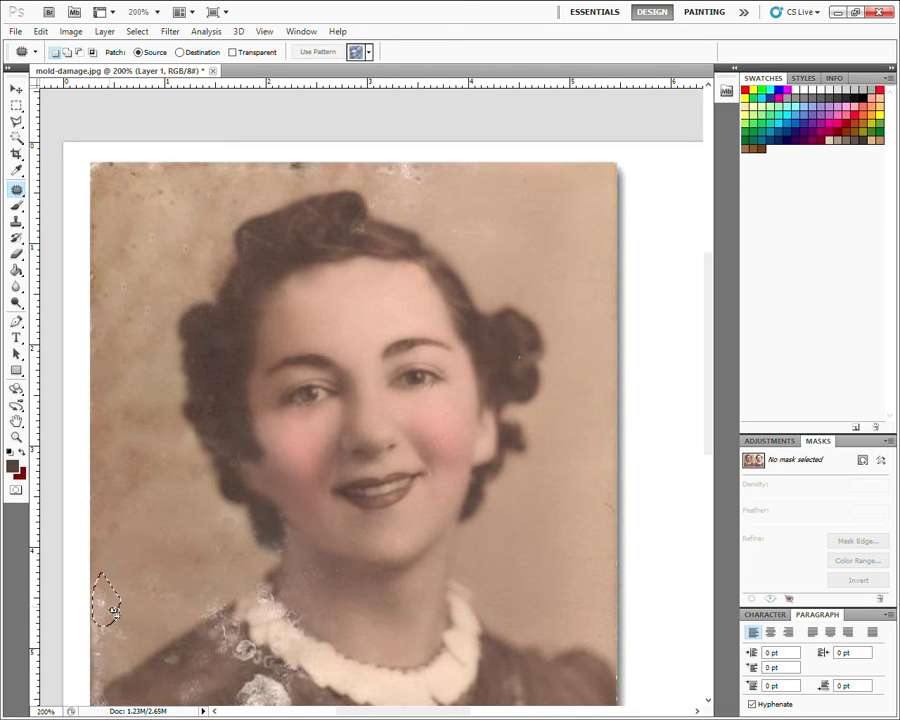
pyautogui.moveTo(104, 560); pyautogui.dragTo(137, 581)
pyautogui.scroll(-3, 170, 540)
# Patch mold spots on the dress and at the photo's left edge
pyautogui.hotkey('ctrl', 'r')
pyautogui.moveTo(190, 514); pyautogui.dragTo(222, 481)
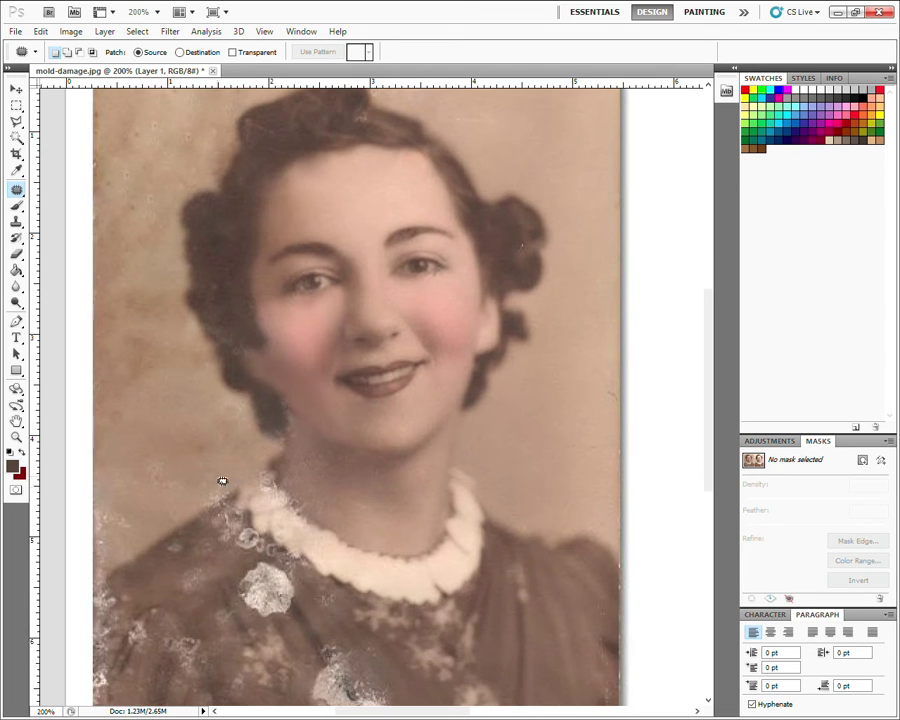
pyautogui.moveTo(313, 606); pyautogui.dragTo(262, 522)
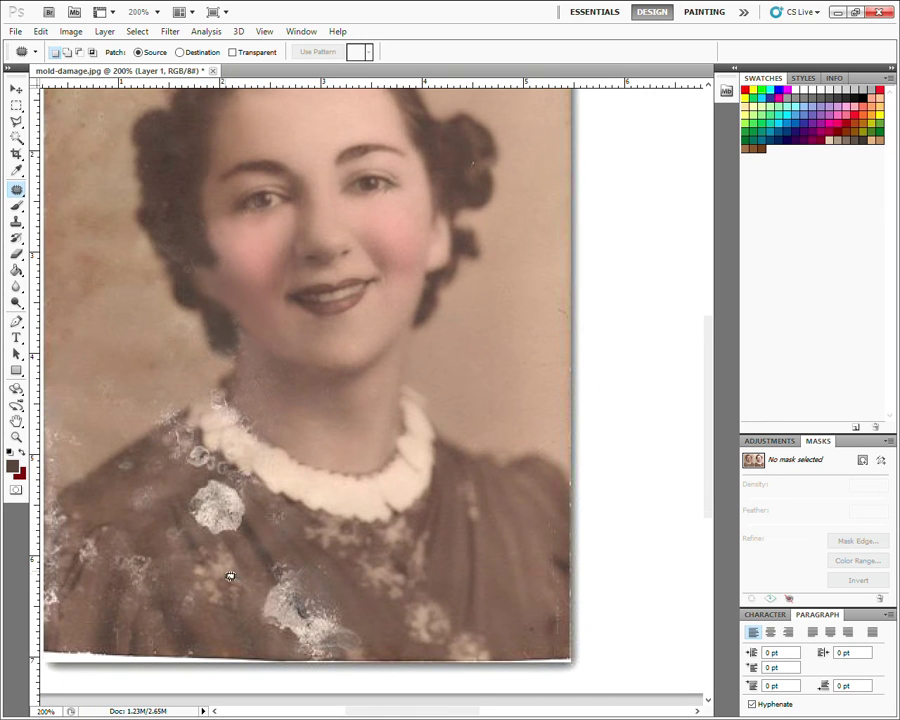
pyautogui.moveTo(199, 589); pyautogui.dragTo(172, 582)
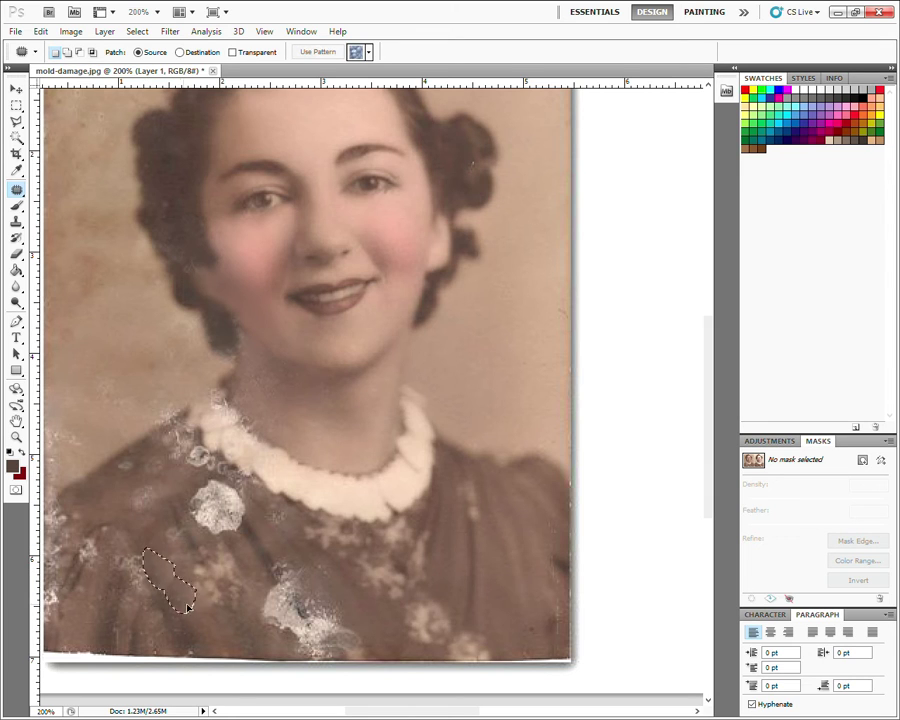
pyautogui.hotkey('ctrl', 'd')
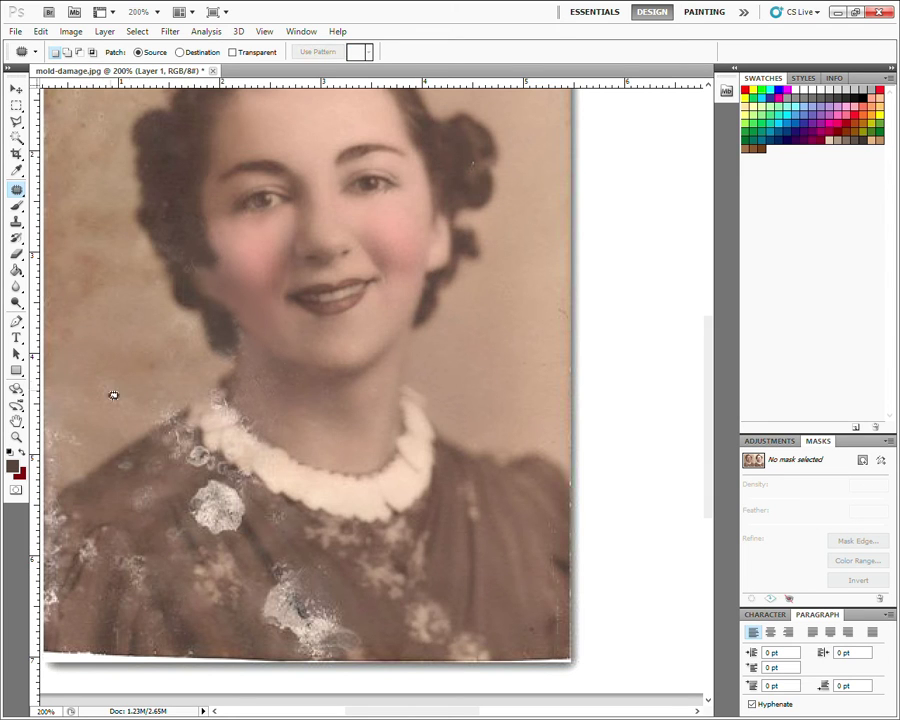
pyautogui.moveTo(110, 403); pyautogui.dragTo(182, 406)
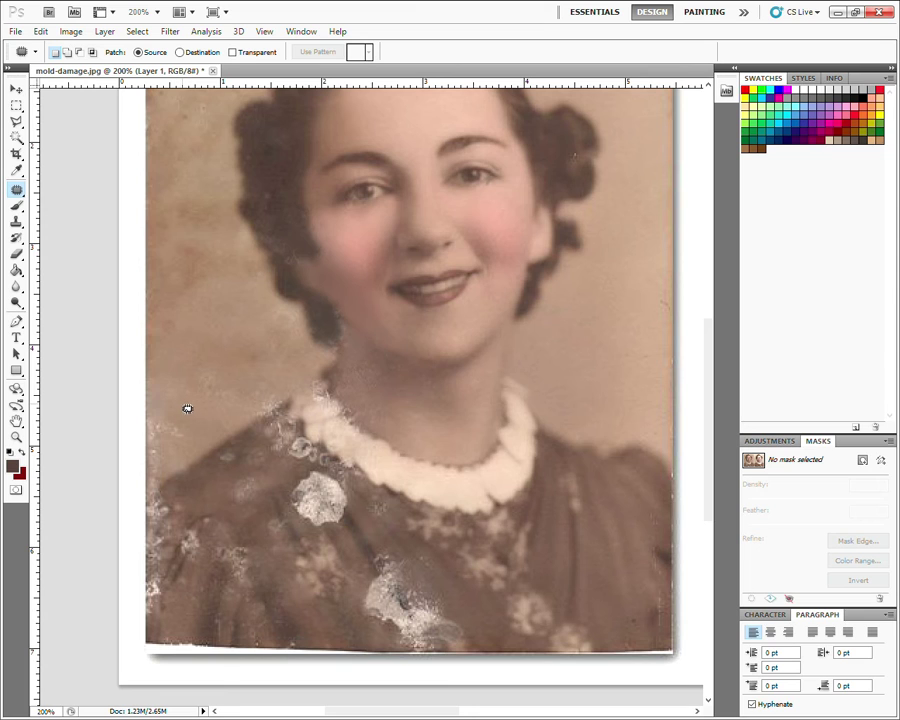
pyautogui.moveTo(186, 455); pyautogui.dragTo(180, 450)
pyautogui.hotkey('ctrl', 'd')
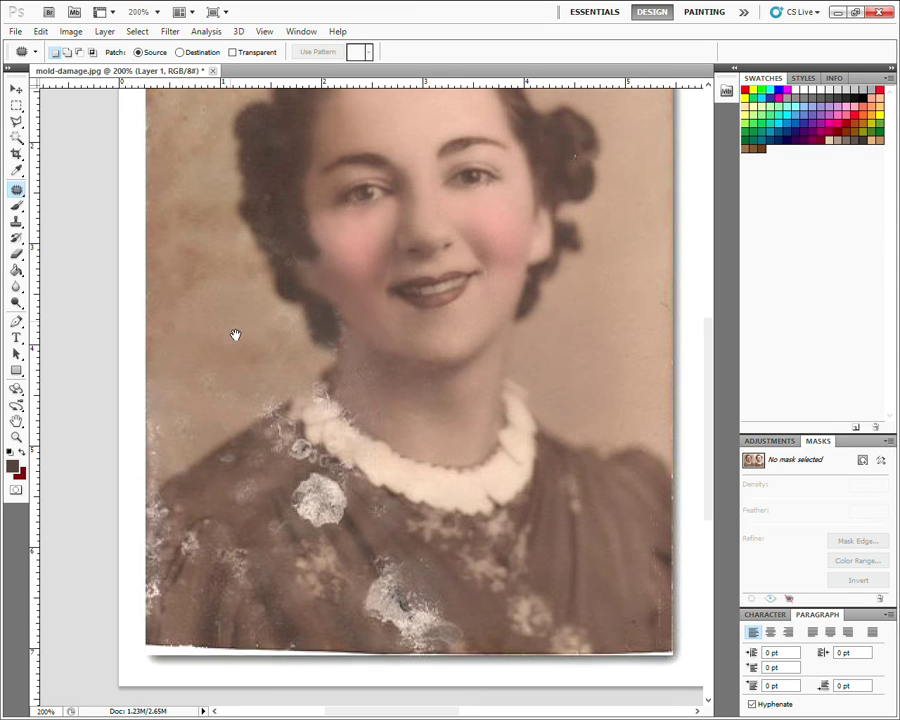
# Patch spots on the right hair curl, forehead, above the hair and upper-left background
pyautogui.moveTo(234, 332); pyautogui.dragTo(212, 443)
pyautogui.moveTo(542, 271)
pyautogui.mouseDown()
pyautogui.moveTo(556, 261)
pyautogui.moveTo(566, 281)
pyautogui.moveTo(534, 268)
pyautogui.mouseUp()
pyautogui.hotkey('ctrl', 'd')
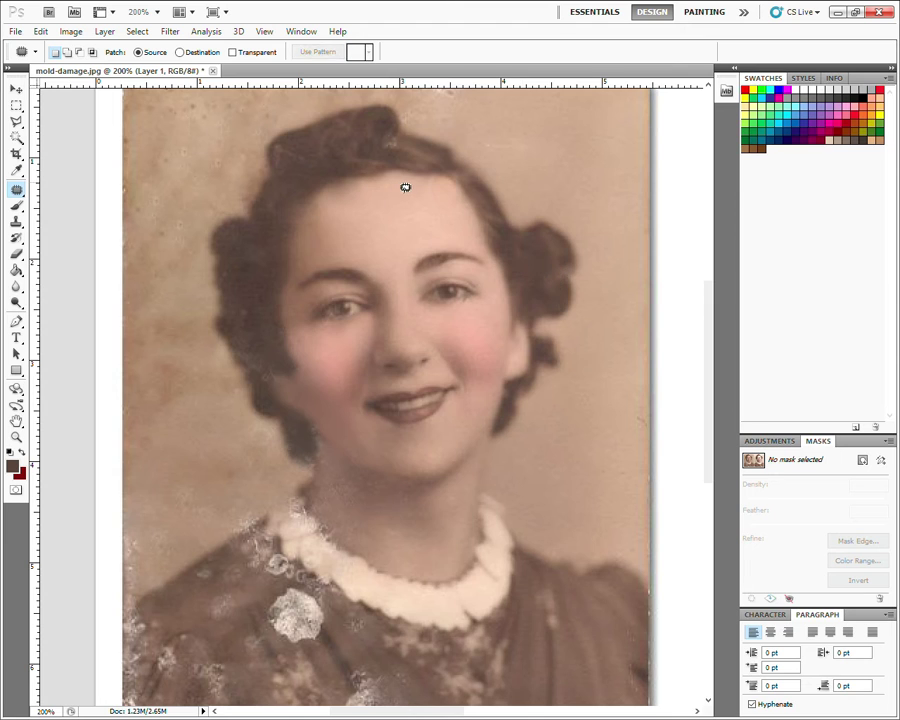
pyautogui.moveTo(405, 187); pyautogui.dragTo(436, 226)
pyautogui.moveTo(477, 190); pyautogui.dragTo(489, 318)
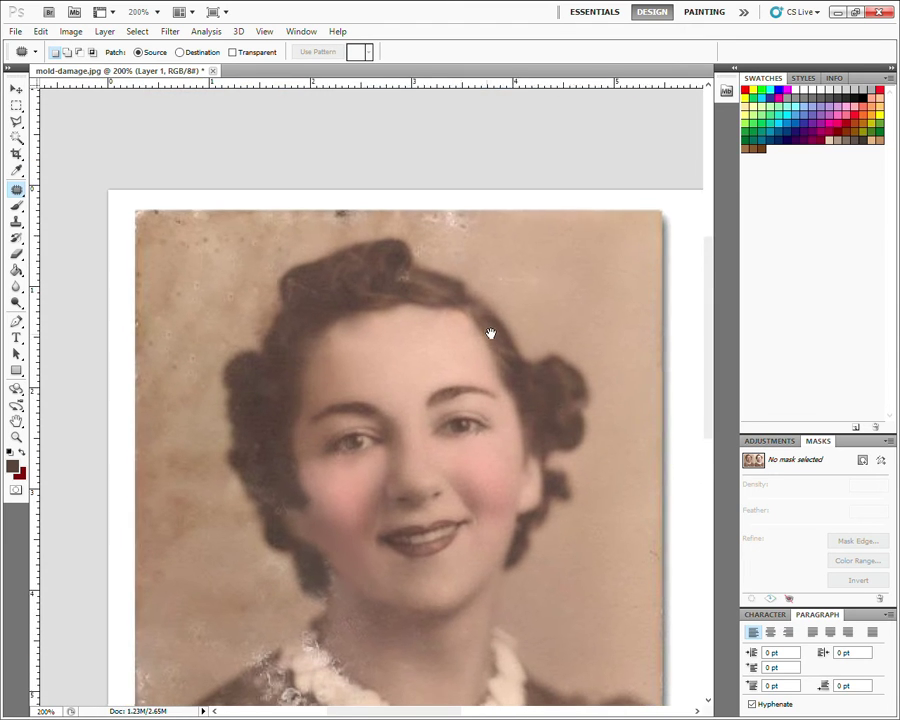
pyautogui.moveTo(476, 221)
pyautogui.mouseDown()
pyautogui.moveTo(481, 259)
pyautogui.moveTo(506, 253)
pyautogui.mouseUp()
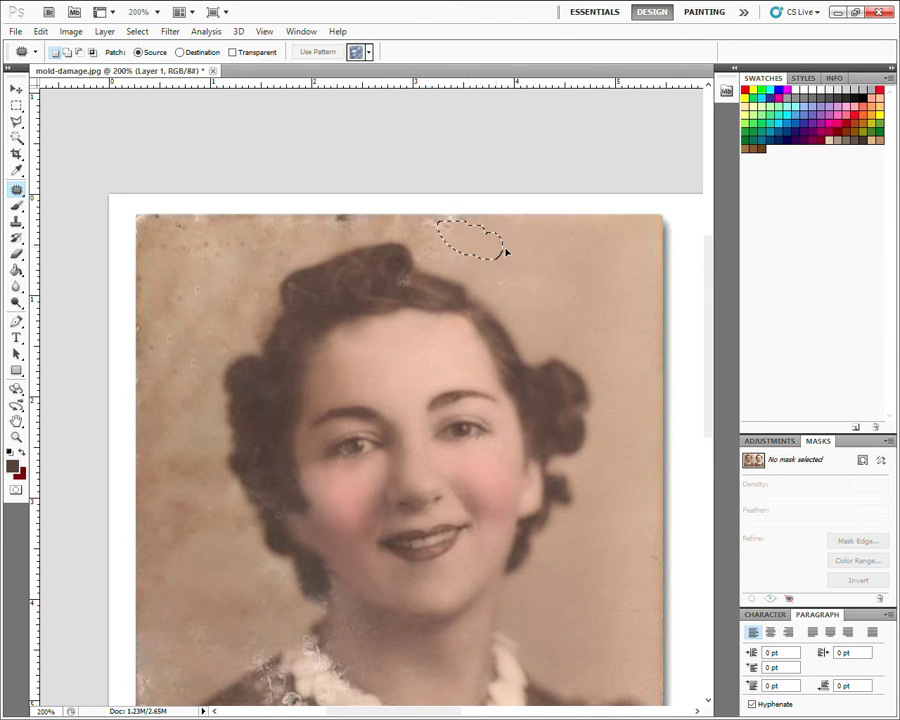
pyautogui.hotkey('ctrl', 'd')
pyautogui.moveTo(239, 273)
pyautogui.mouseDown()
pyautogui.moveTo(221, 301)
pyautogui.moveTo(236, 256)
pyautogui.moveTo(296, 236)
pyautogui.mouseUp()
pyautogui.hotkey('ctrl', 'd')
pyautogui.hotkey('ctrl', 'd')
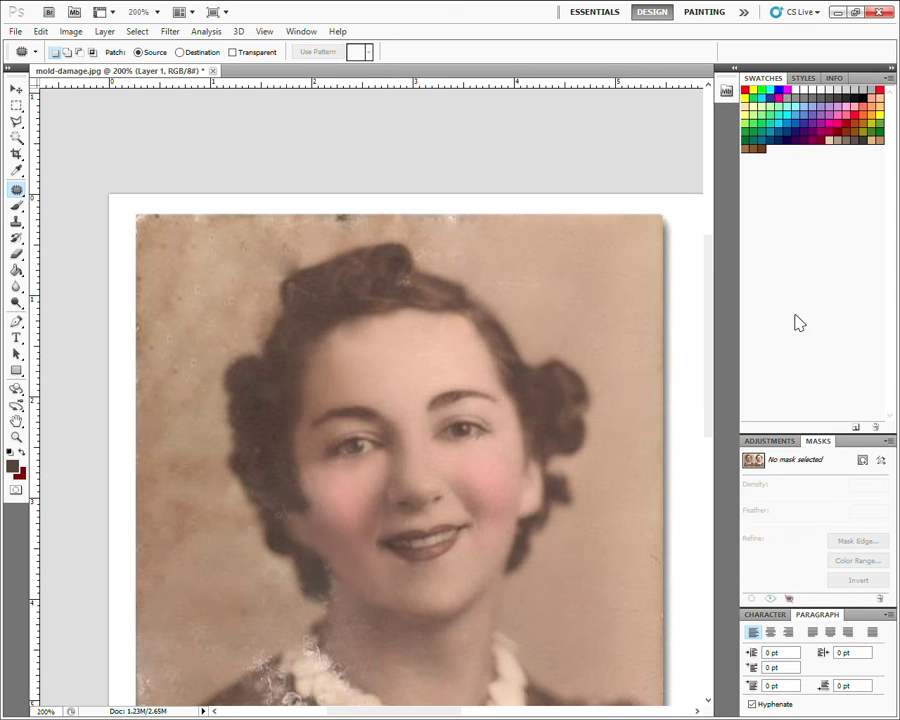
# With a size-34 Clone Stamp, cover spots in the upper-left and left background and on the hair bun
pyautogui.click(16, 221)
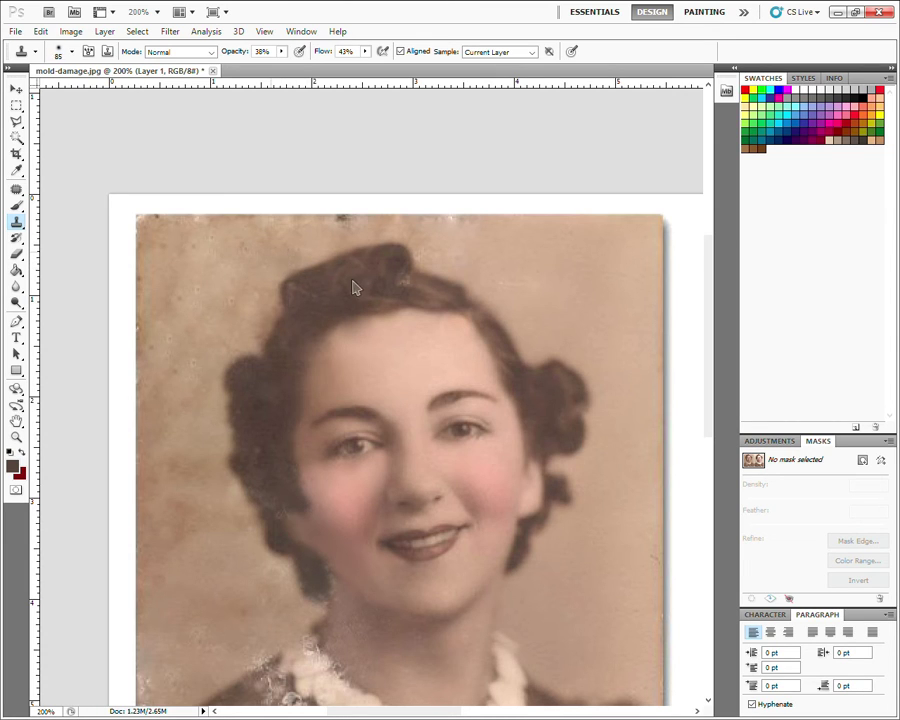
pyautogui.press(']')
pyautogui.press(']')
pyautogui.press(']')
pyautogui.press('[')
pyautogui.press('[')
pyautogui.press('[')
pyautogui.keyDown('alt'); pyautogui.click(221, 297); pyautogui.keyUp('alt')
pyautogui.click(205, 264)
pyautogui.click(180, 535)
pyautogui.click(398, 288)
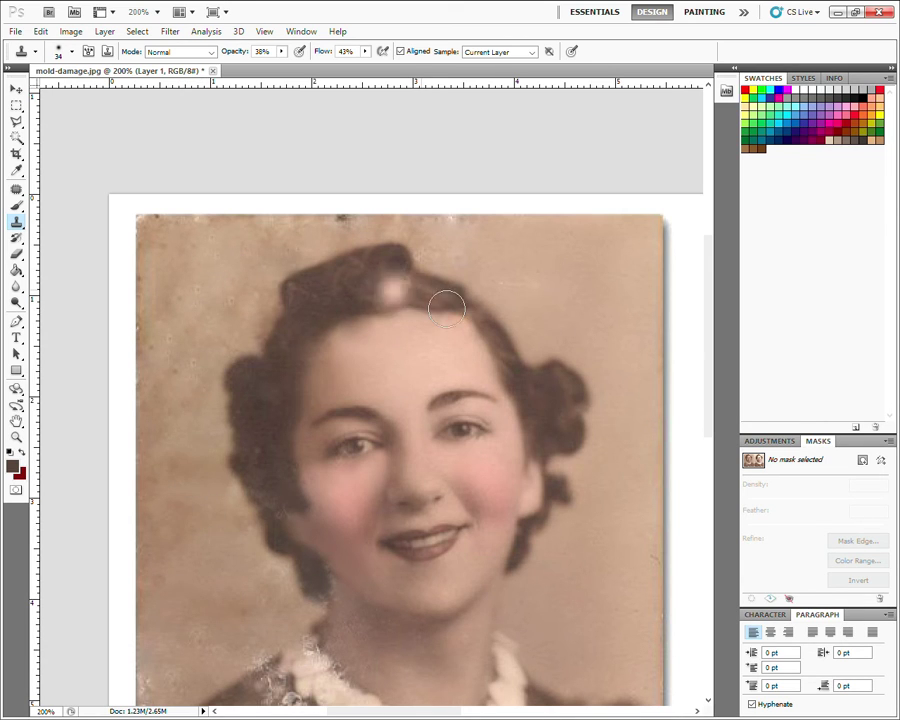
pyautogui.keyDown('alt'); pyautogui.click(496, 241); pyautogui.keyUp('alt')
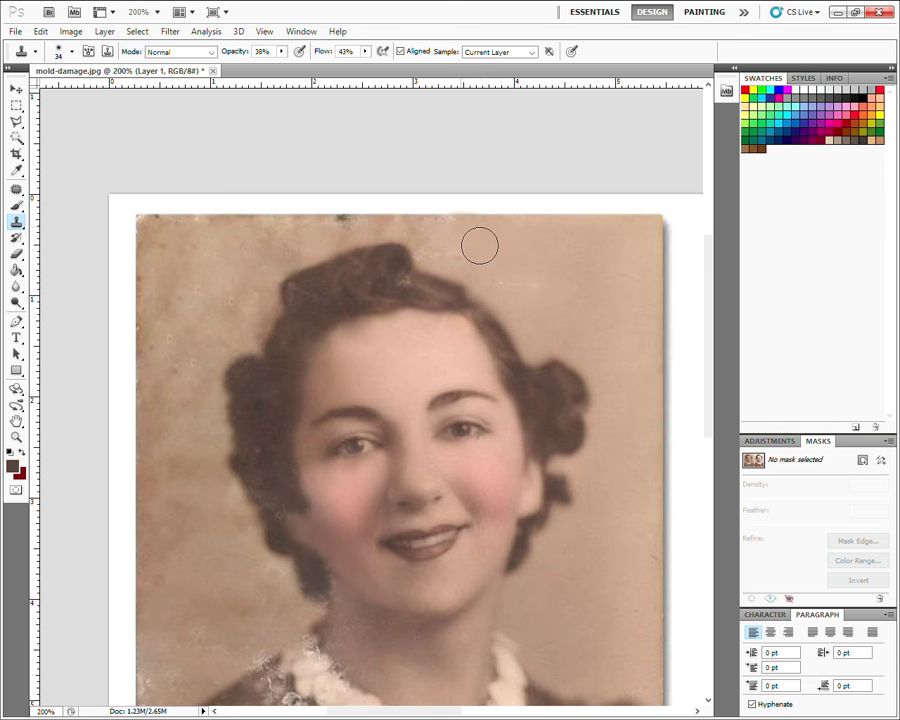
pyautogui.moveTo(596, 294); pyautogui.dragTo(540, 160)
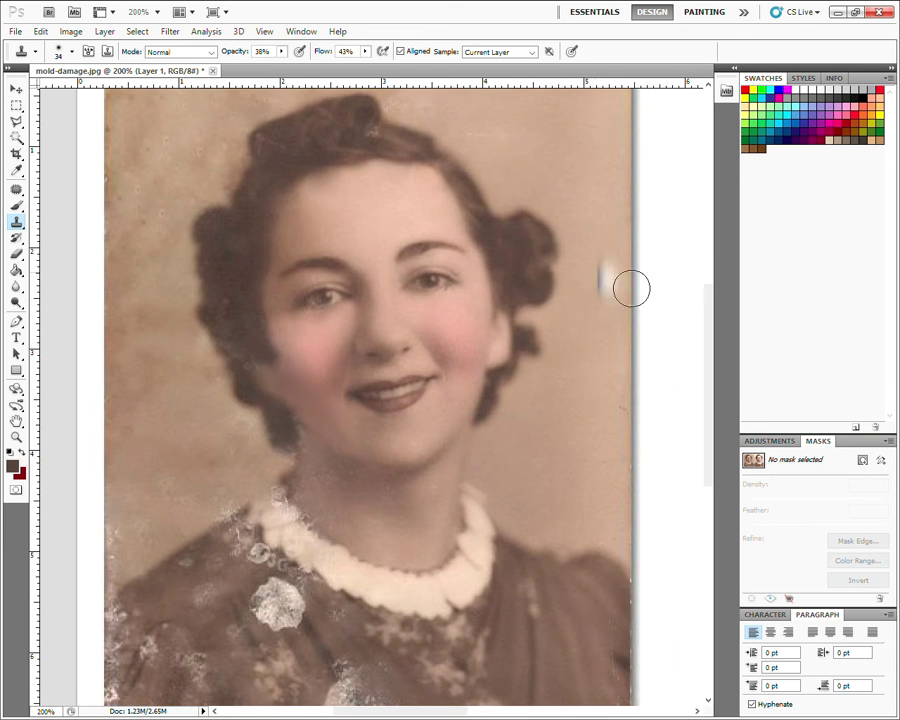
pyautogui.click(16, 437)
pyautogui.click(433, 309)
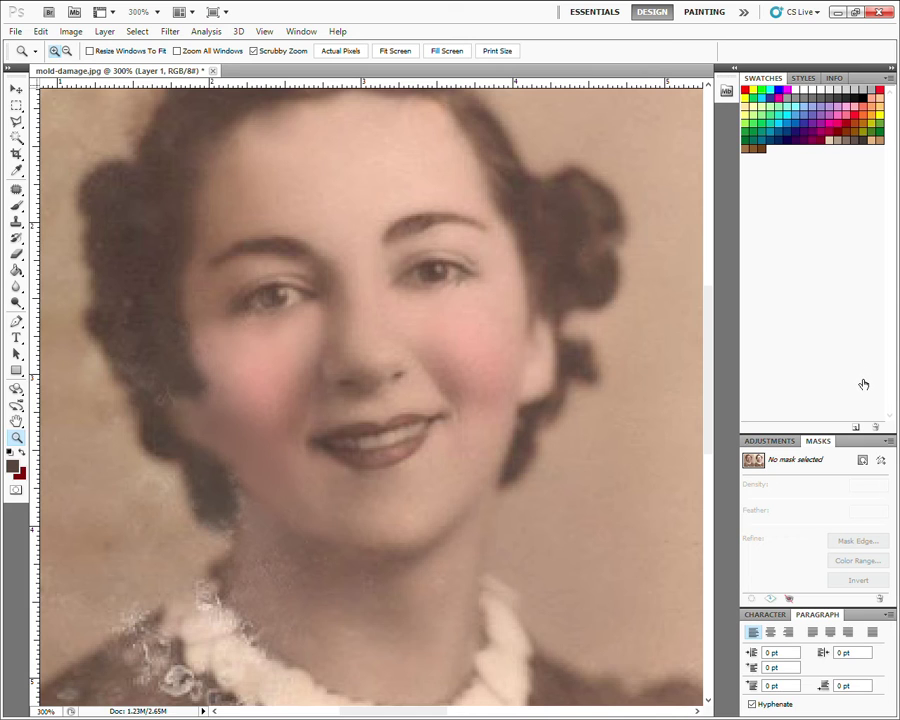
# At 500% zoom, paint white catchlights in both eyes with an 8 px brush on a Shape 1 copy
pyautogui.click(285, 337)
pyautogui.click(326, 331)
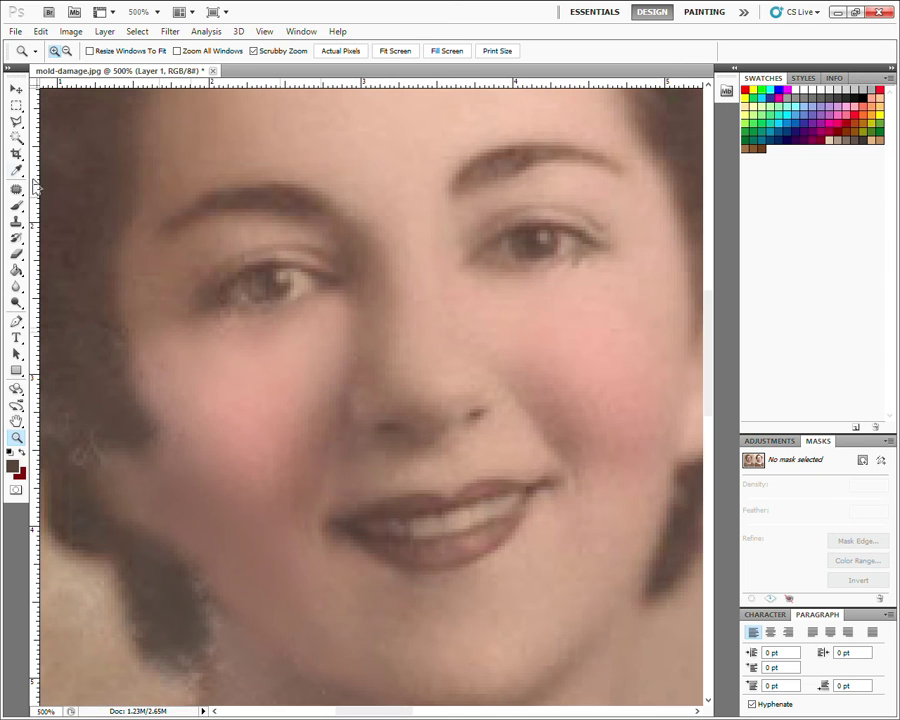
pyautogui.press('d')
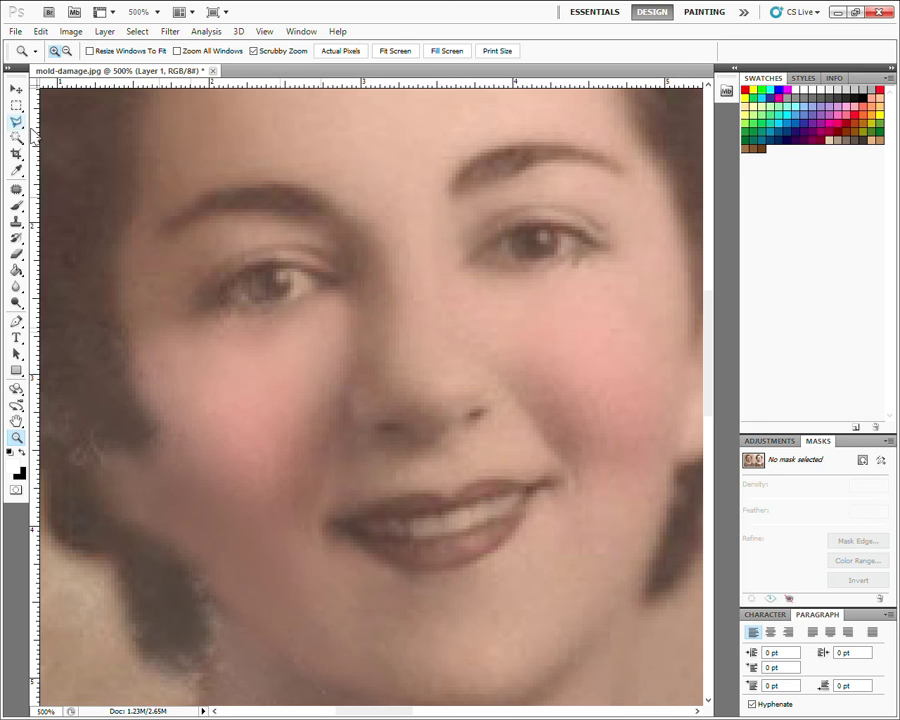
pyautogui.hotkey('alt', ']')
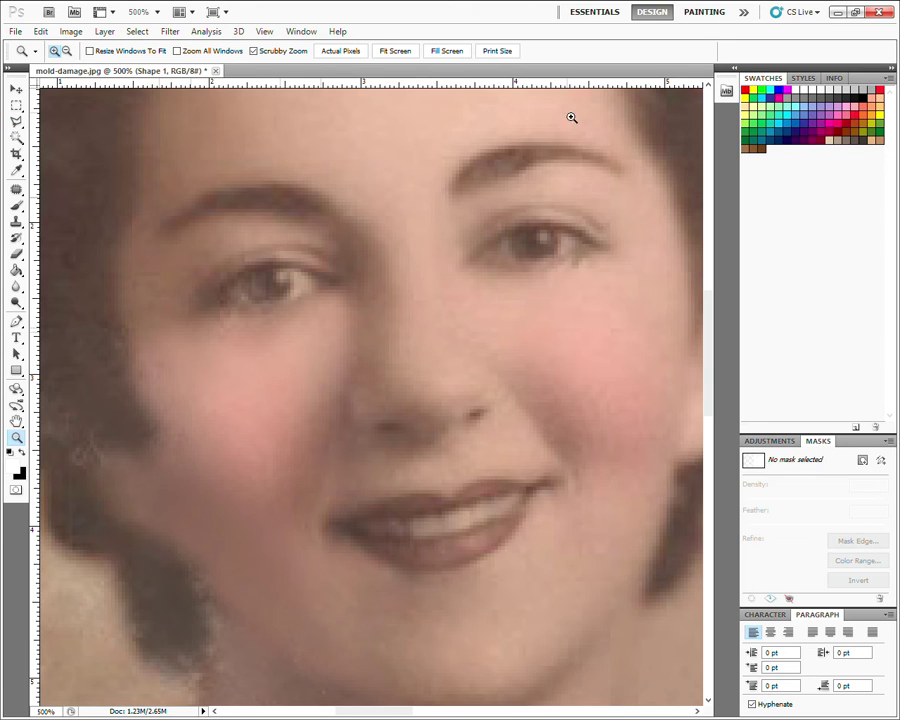
pyautogui.click(17, 205)
pyautogui.press('[')
pyautogui.press('[')
pyautogui.press('[')
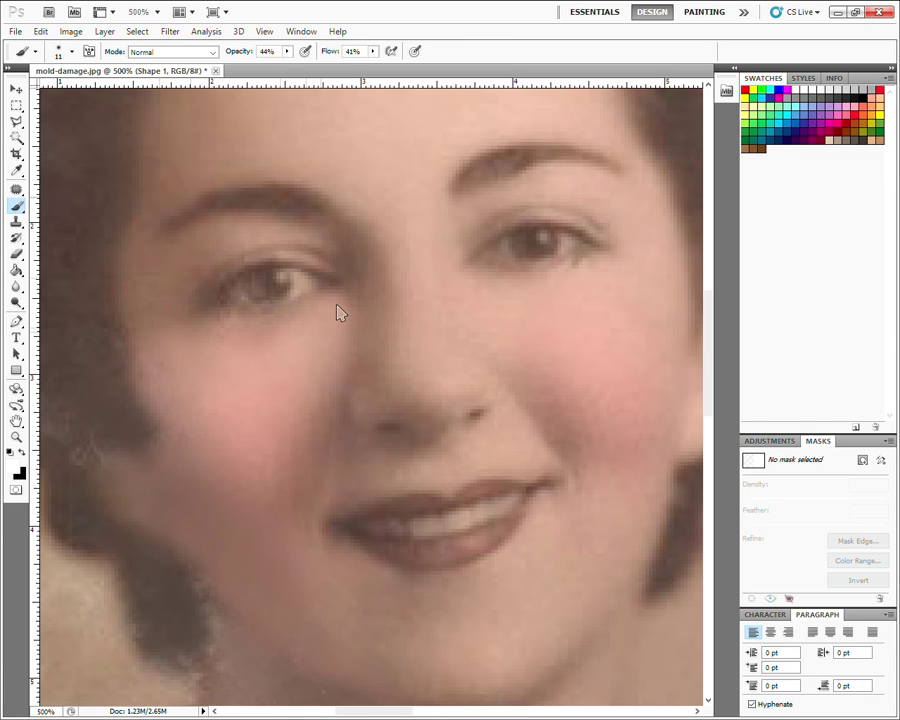
pyautogui.press('[')
pyautogui.press('[')
pyautogui.press('[')
pyautogui.press('[')
pyautogui.press('[')
pyautogui.press('[')
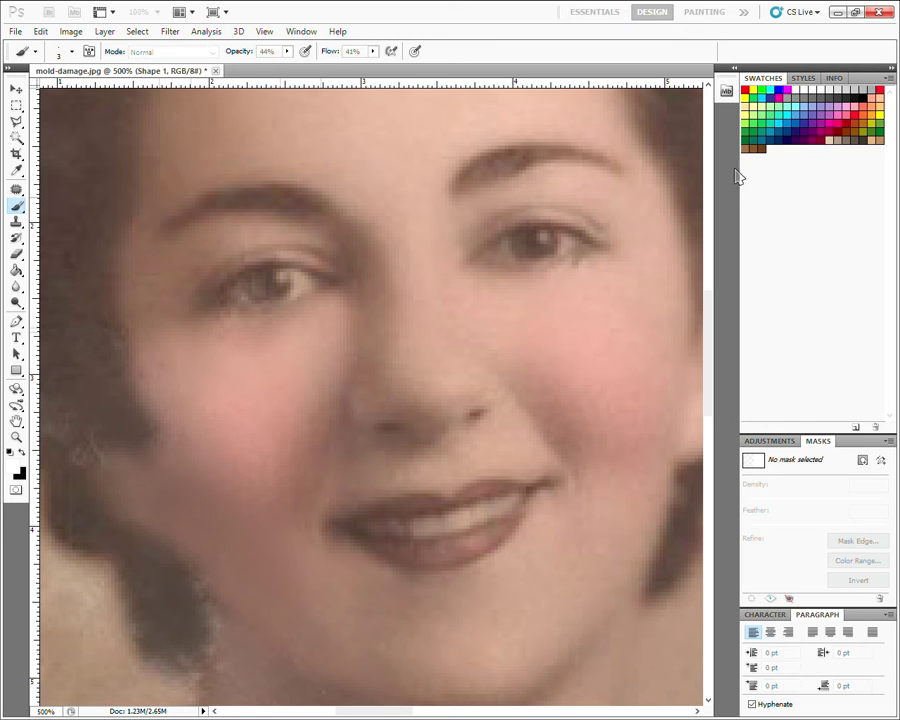
pyautogui.hotkey('ctrl', 'j')
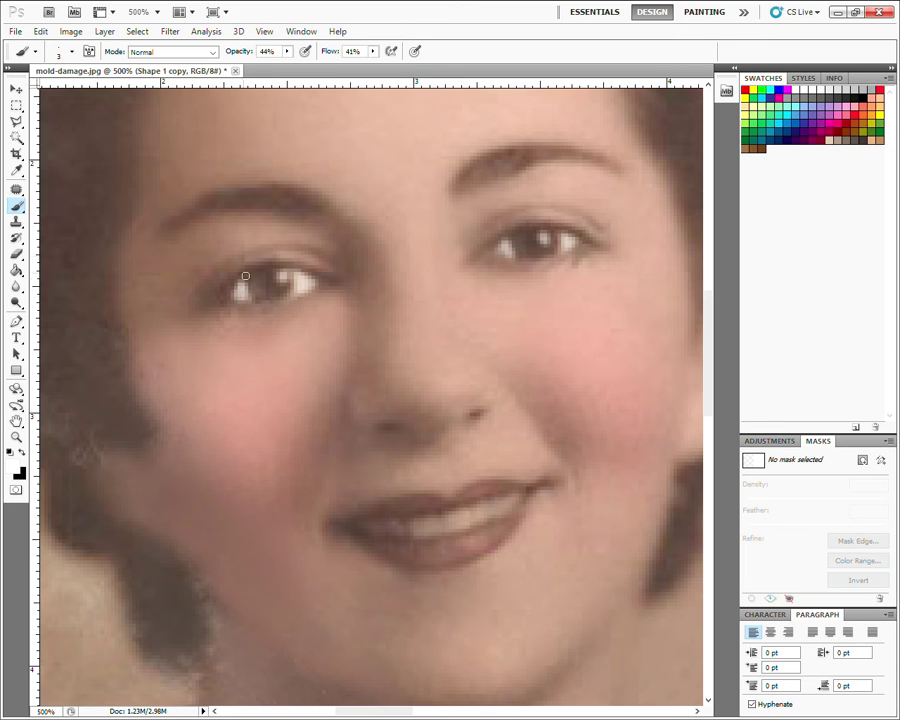
pyautogui.click(23, 452)
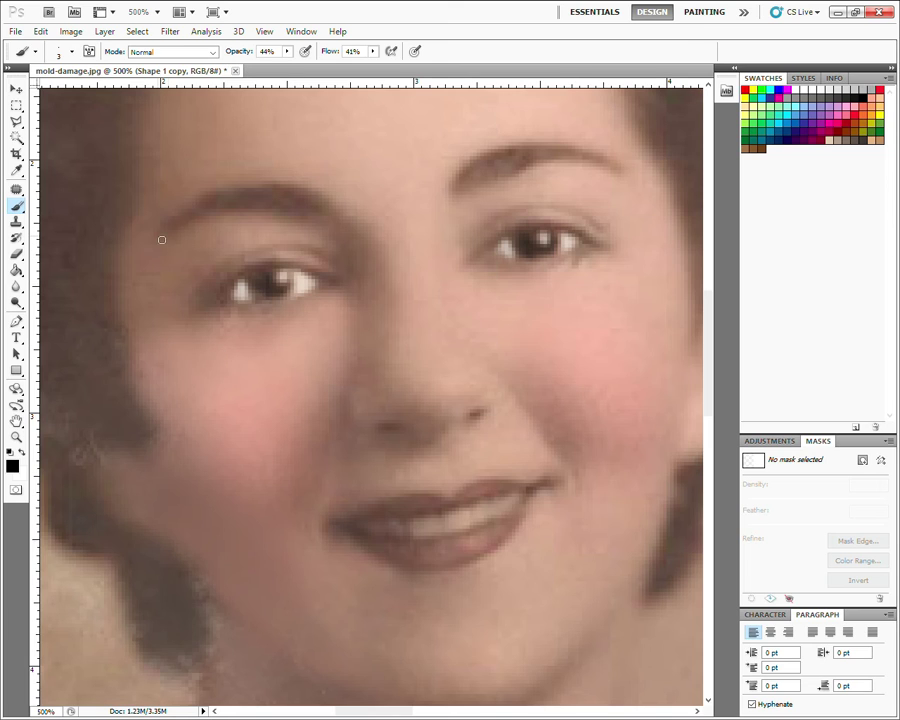
pyautogui.click(22, 453)
# Whiten the teeth with a 7 px white brush, undo the strongest stroke, and zoom out
pyautogui.press('[')
pyautogui.press('[')
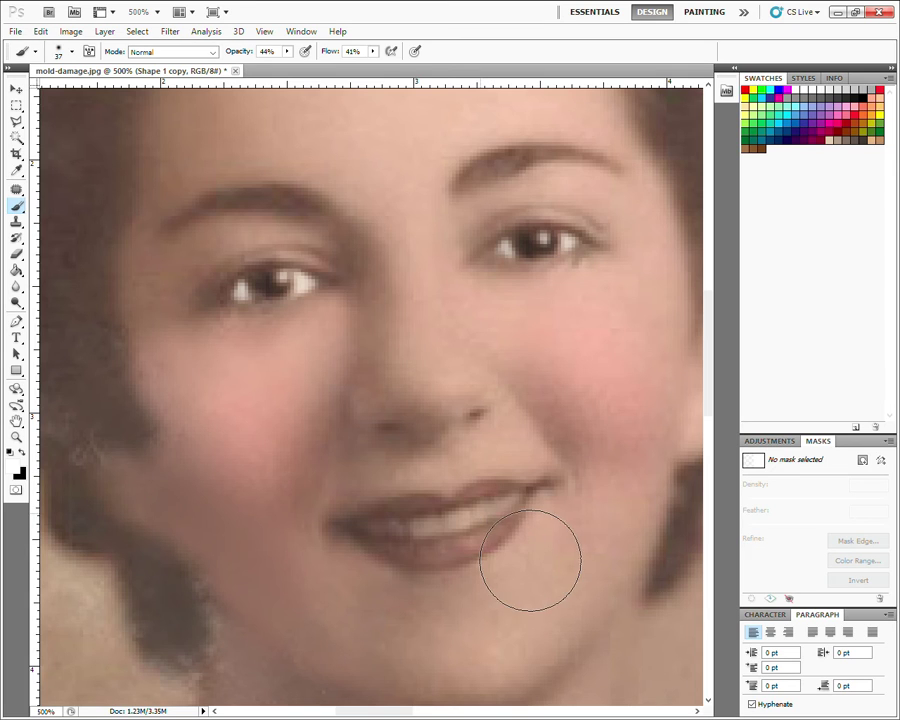
pyautogui.press('[')
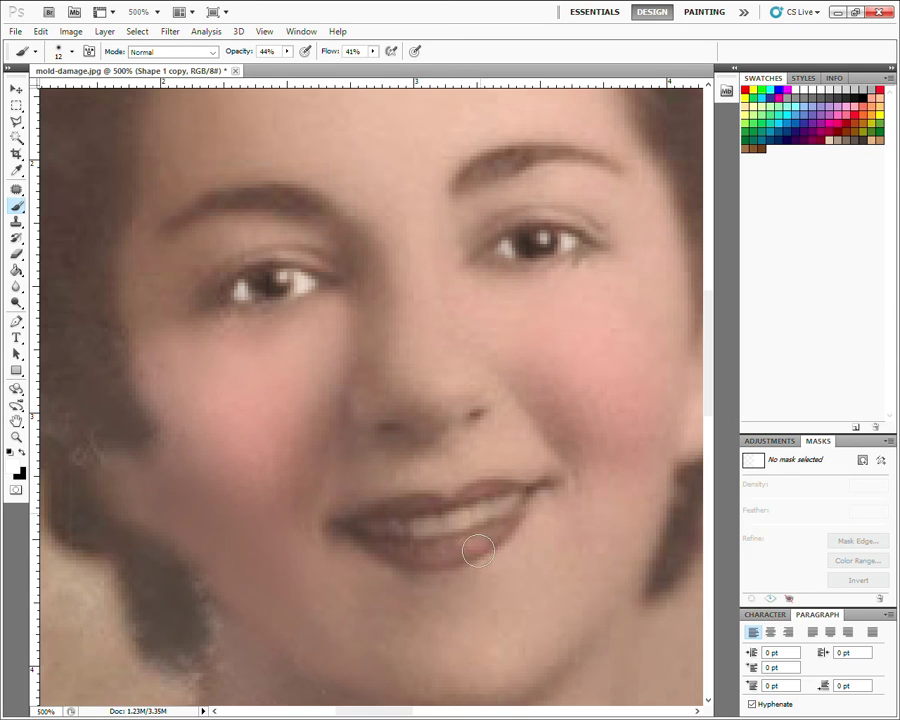
pyautogui.press('[')
pyautogui.moveTo(458, 534)
pyautogui.mouseDown()
pyautogui.moveTo(488, 524)
pyautogui.moveTo(380, 533)
pyautogui.mouseUp()
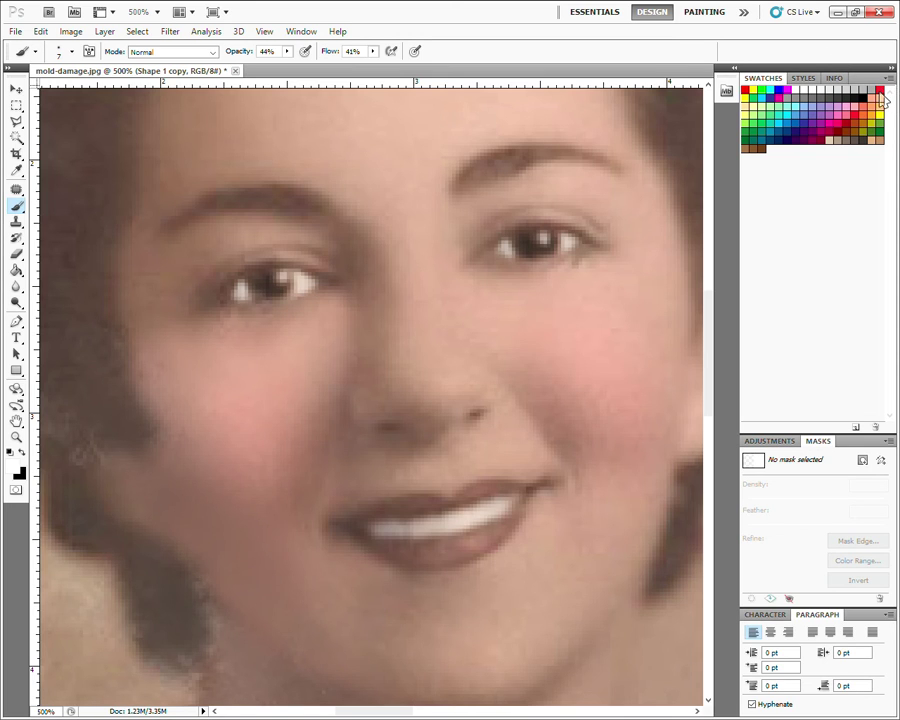
pyautogui.hotkey('ctrl', 'z')
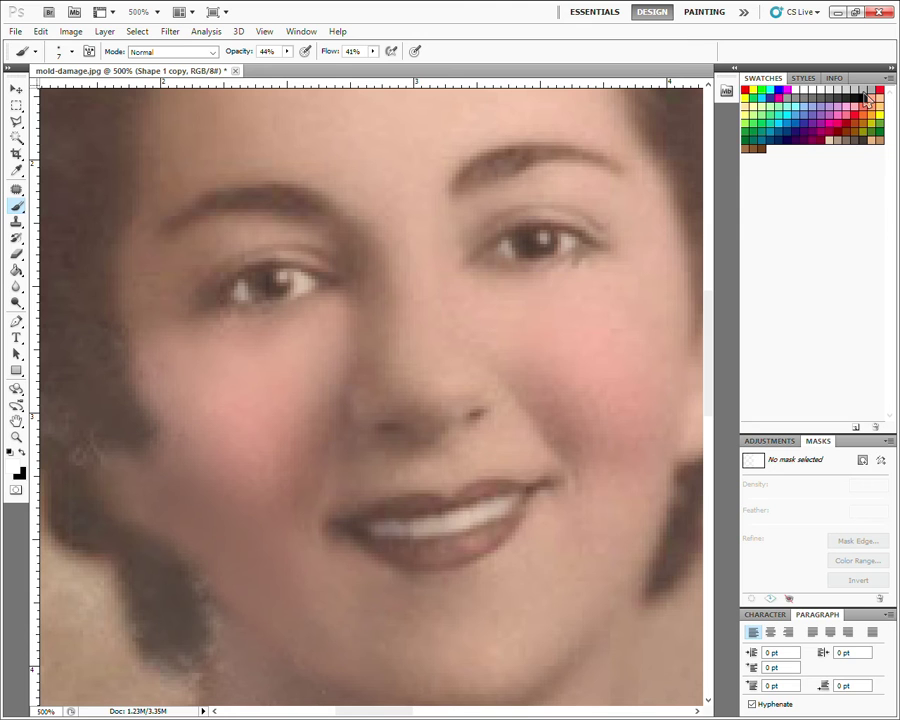
pyautogui.hotkey('ctrl', '-')
pyautogui.hotkey('ctrl', '-')
pyautogui.hotkey('ctrl', '-')
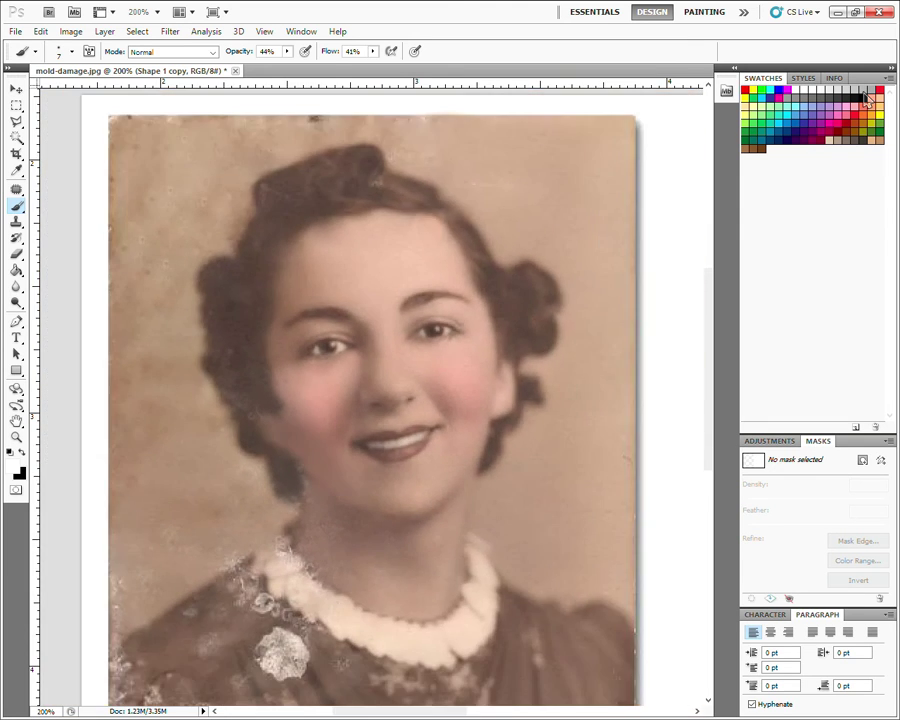
pyautogui.hotkey('ctrl', '-')
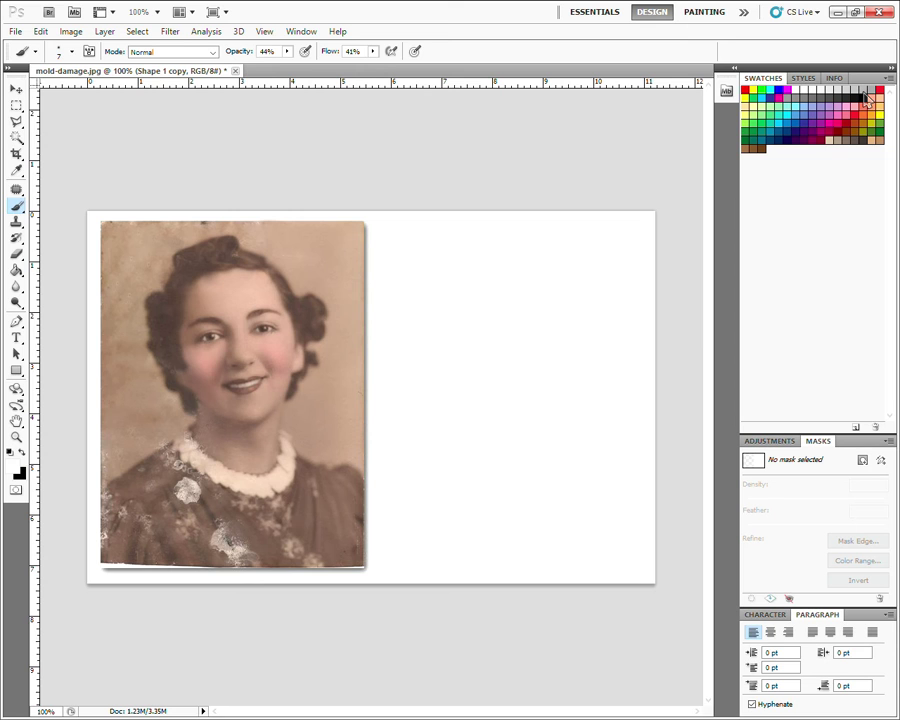
# Zoom to 200%, centre the portrait and make Layer 1 the active layer
pyautogui.hotkey('ctrl', '+')
pyautogui.moveTo(267, 317); pyautogui.dragTo(445, 361)
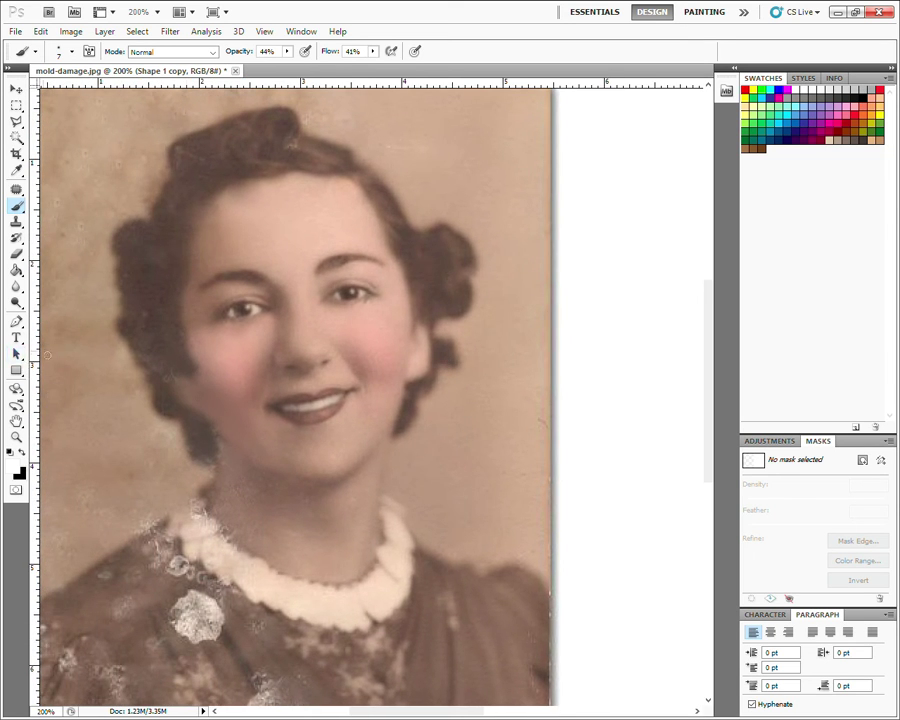
pyautogui.hotkey('alt', '[')
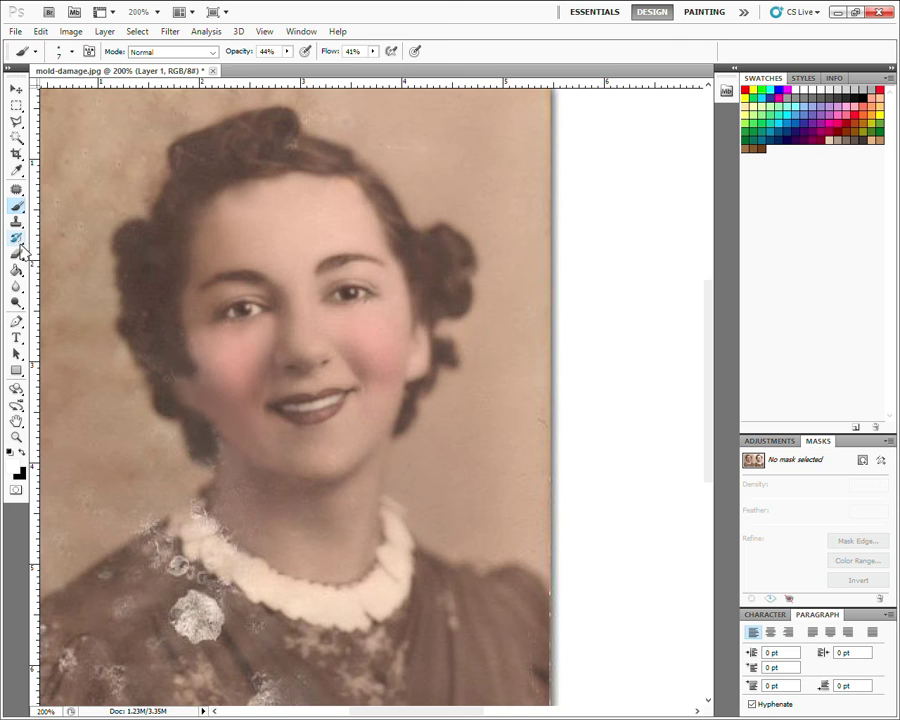
# Sample the pink cheek tone as the paint colour on a 23 px brush
pyautogui.click(16, 170)
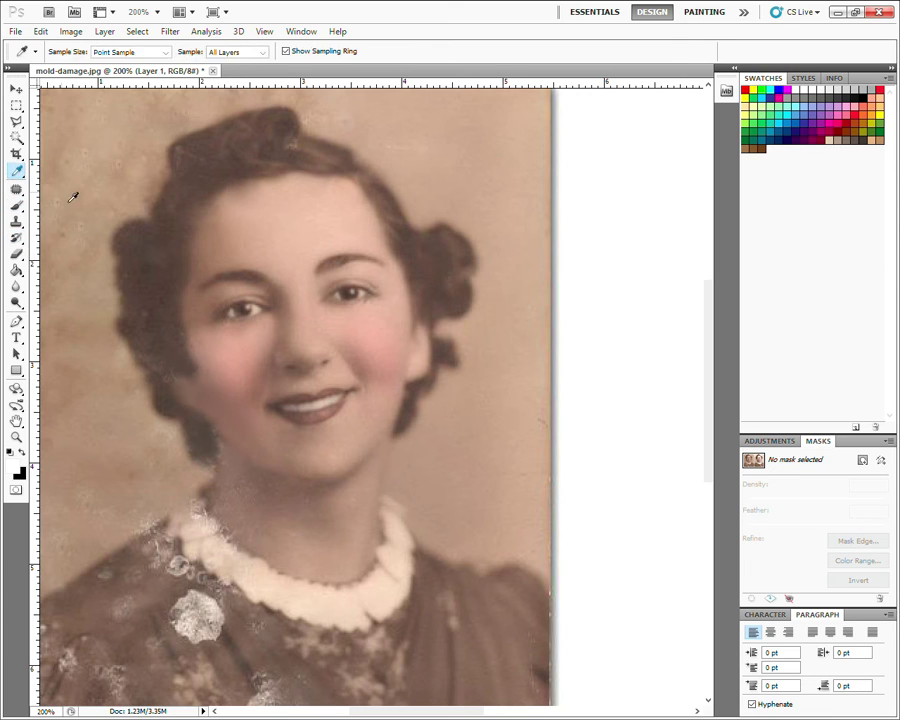
pyautogui.click(386, 285)
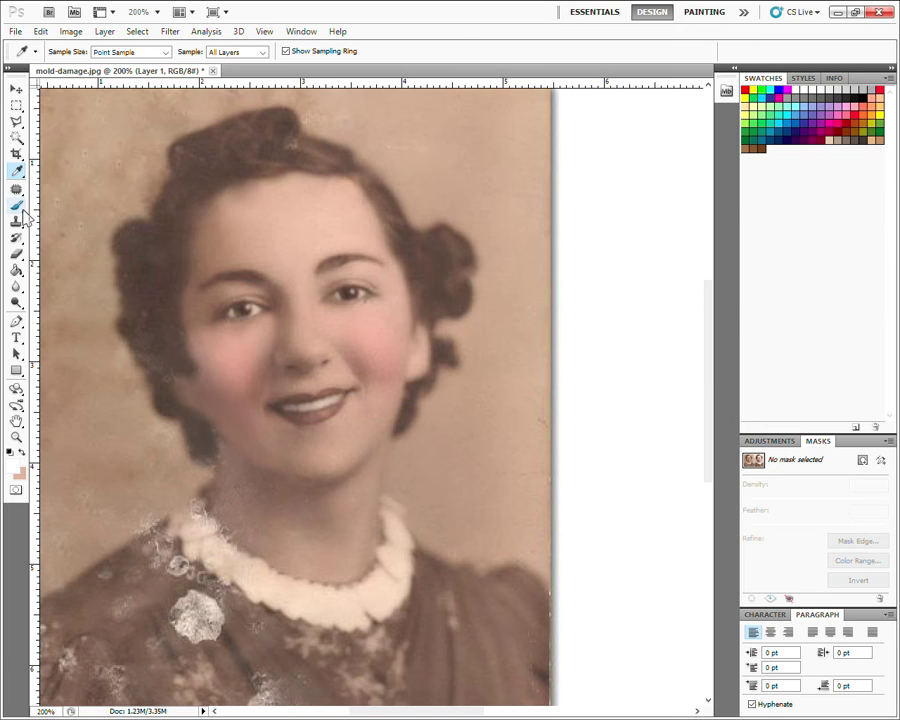
pyautogui.press('b')
pyautogui.press(']')
pyautogui.press(']')
pyautogui.press(']')
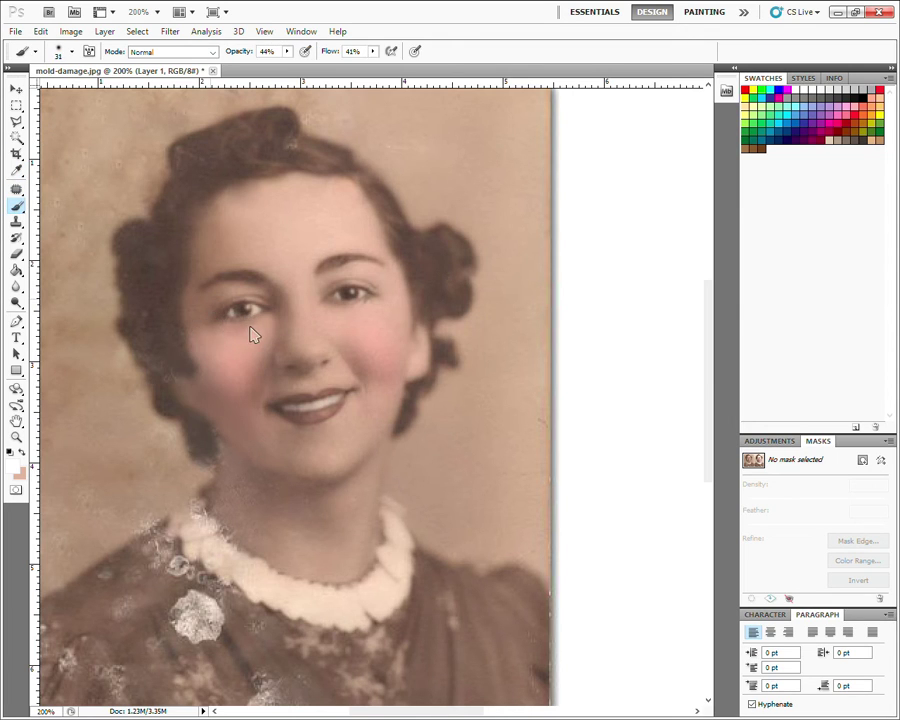
pyautogui.press('[')
pyautogui.press('[')
pyautogui.press('[')
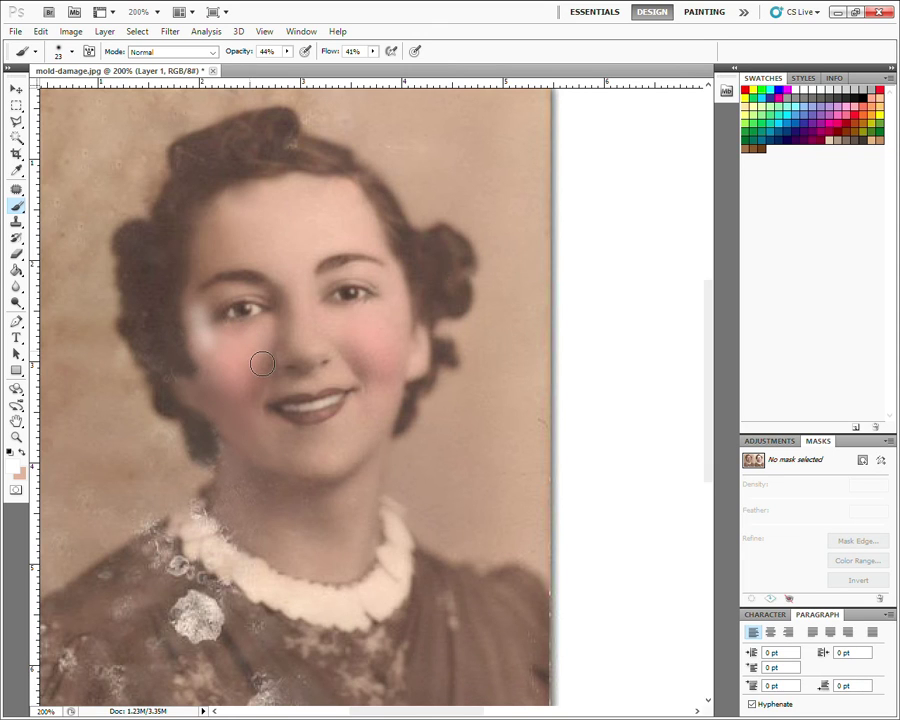
pyautogui.keyDown('alt'); pyautogui.click(226, 356); pyautogui.keyUp('alt')
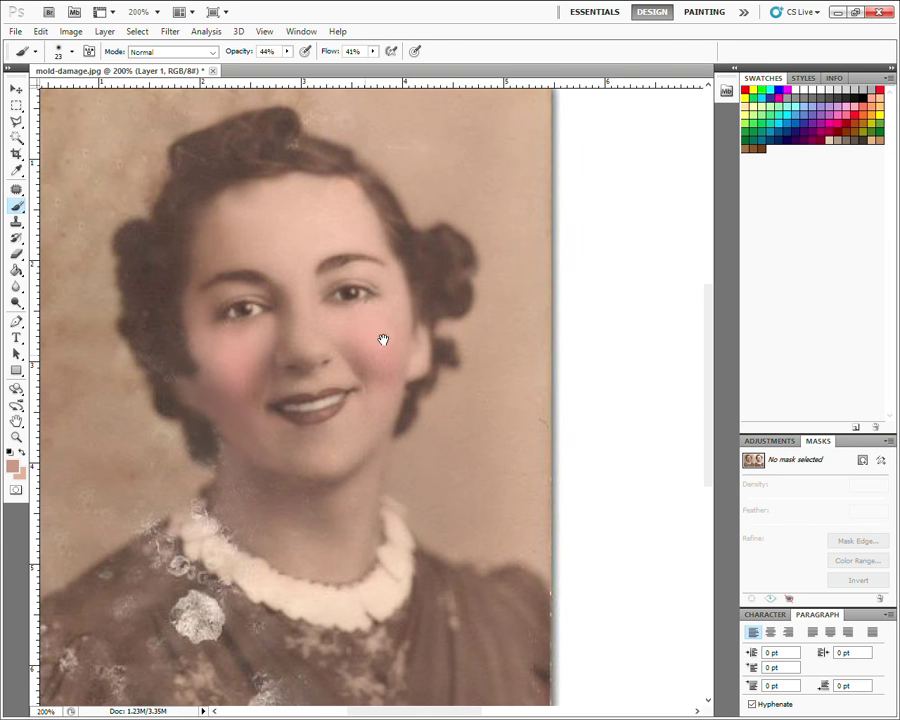
# Pan to the collar and dress and zoom to 400% on the neck
pyautogui.moveTo(382, 342); pyautogui.dragTo(425, 237)
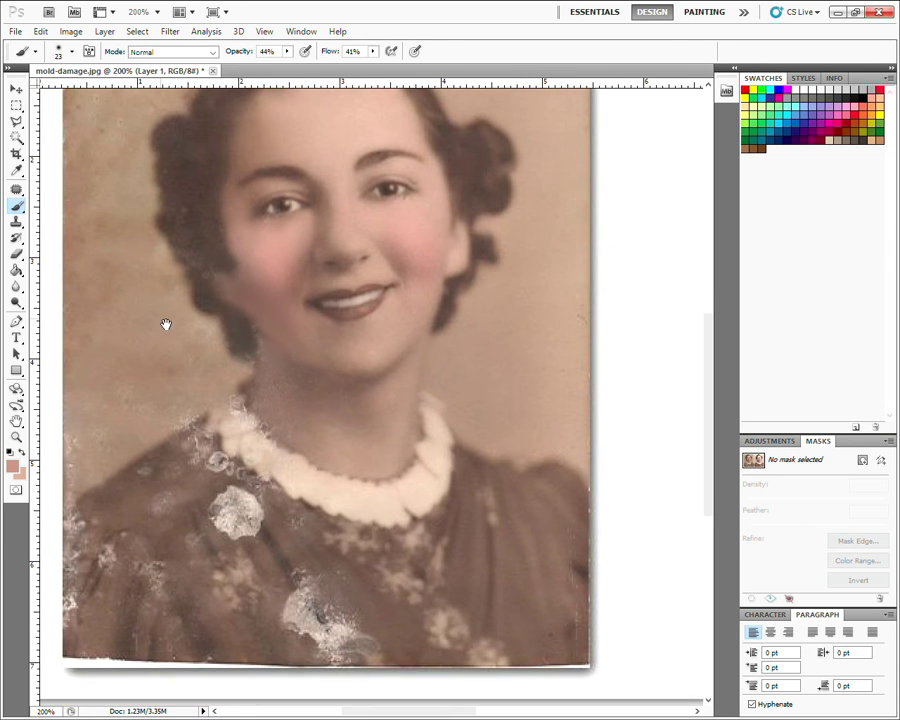
pyautogui.moveTo(166, 320); pyautogui.dragTo(170, 396)
pyautogui.click(16, 437)
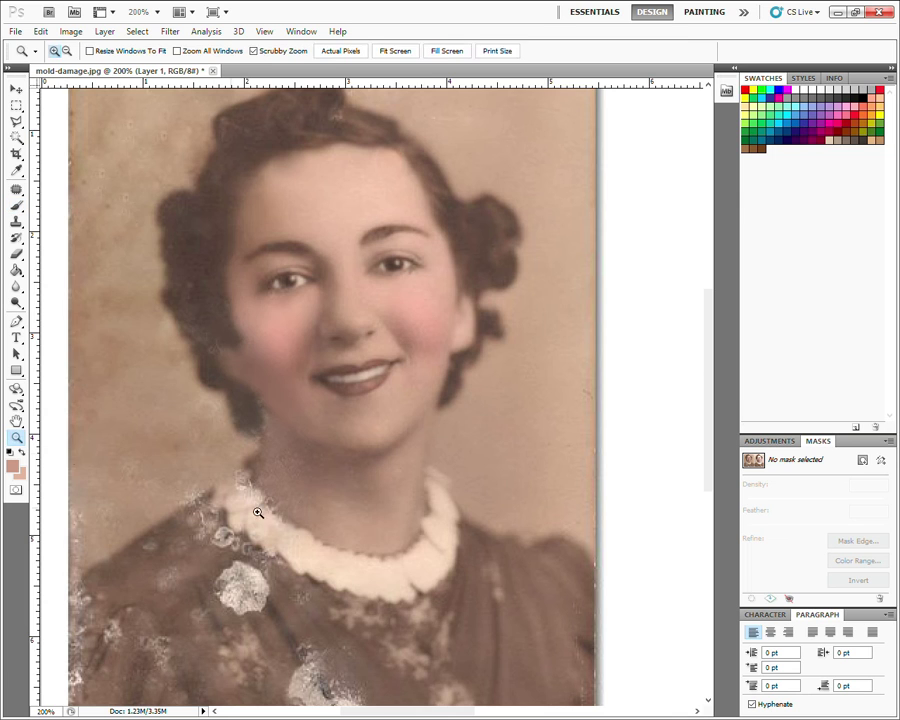
pyautogui.click(267, 547)
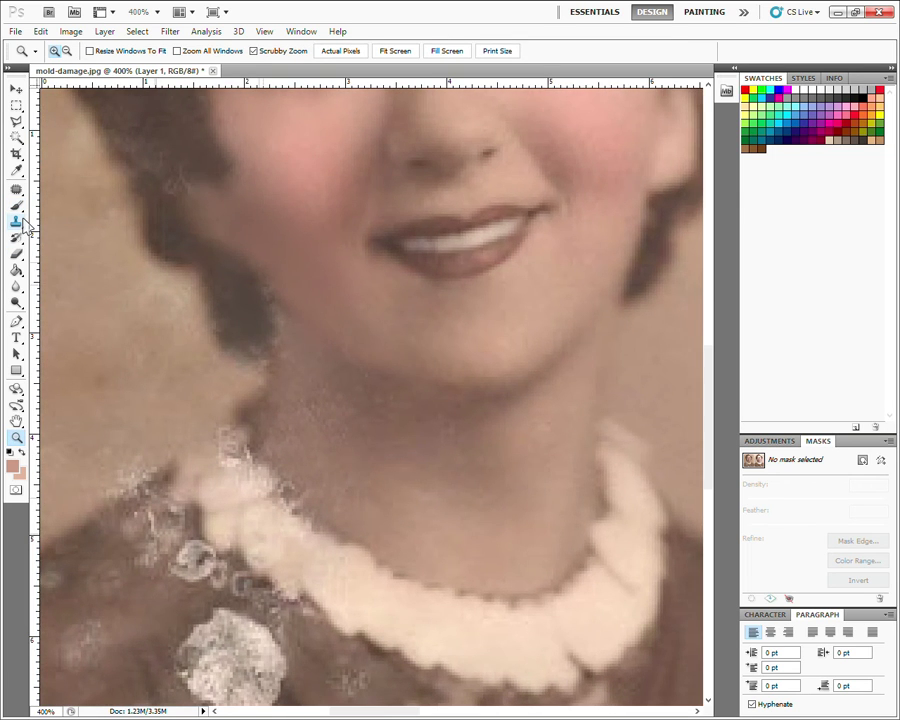
# Clone clean background over the mold spots beside the neck and collar with a size-19 brush
pyautogui.click(20, 223)
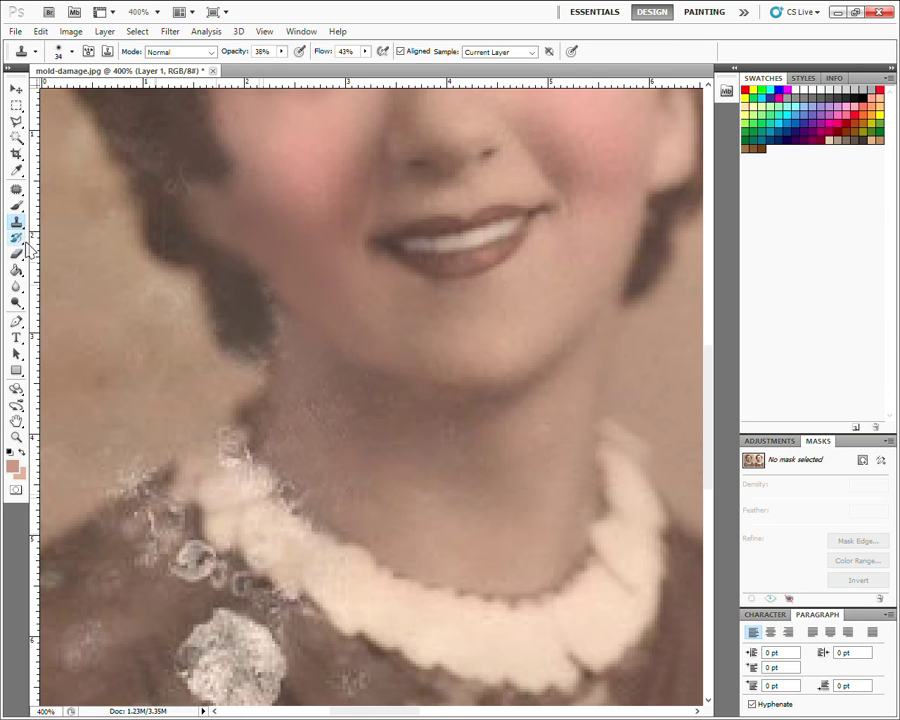
pyautogui.press('[')
pyautogui.press('[')
pyautogui.press('[')
pyautogui.press('[')
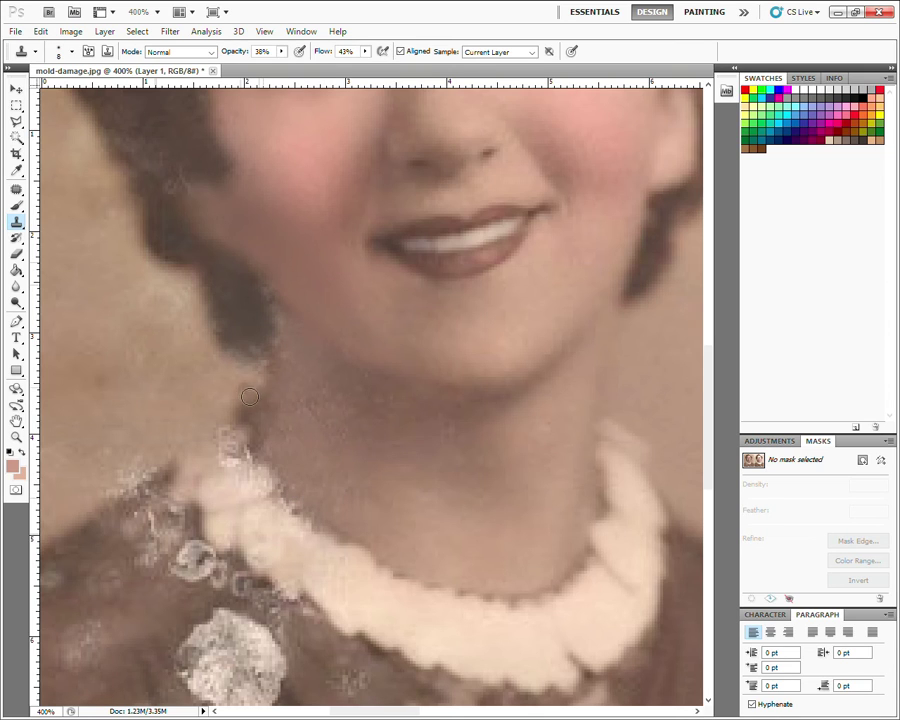
pyautogui.press('space')
pyautogui.moveTo(182, 341); pyautogui.dragTo(179, 474)
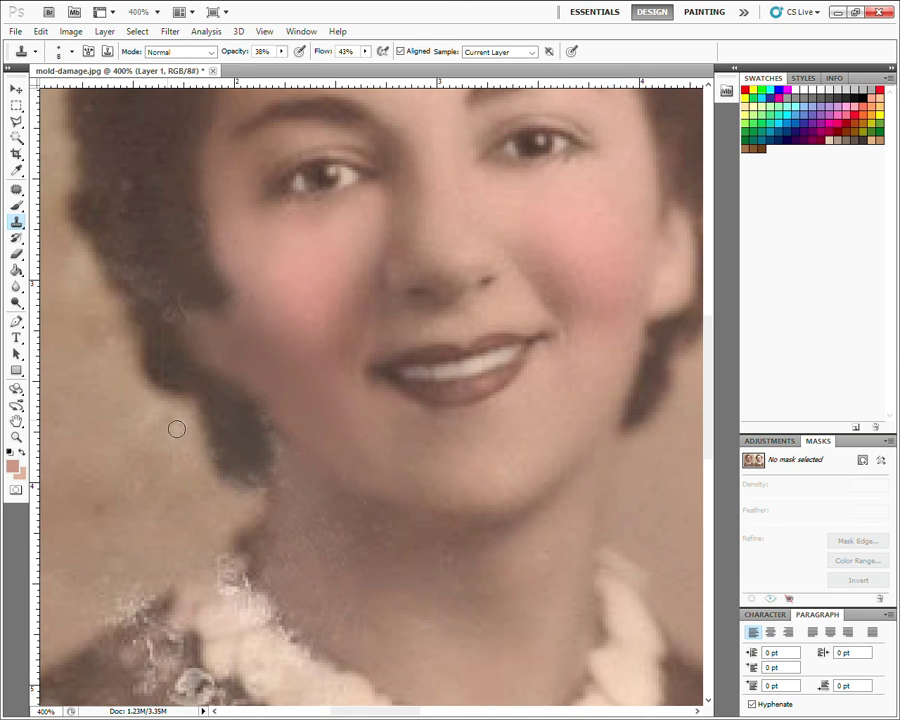
pyautogui.moveTo(182, 521); pyautogui.dragTo(198, 424)
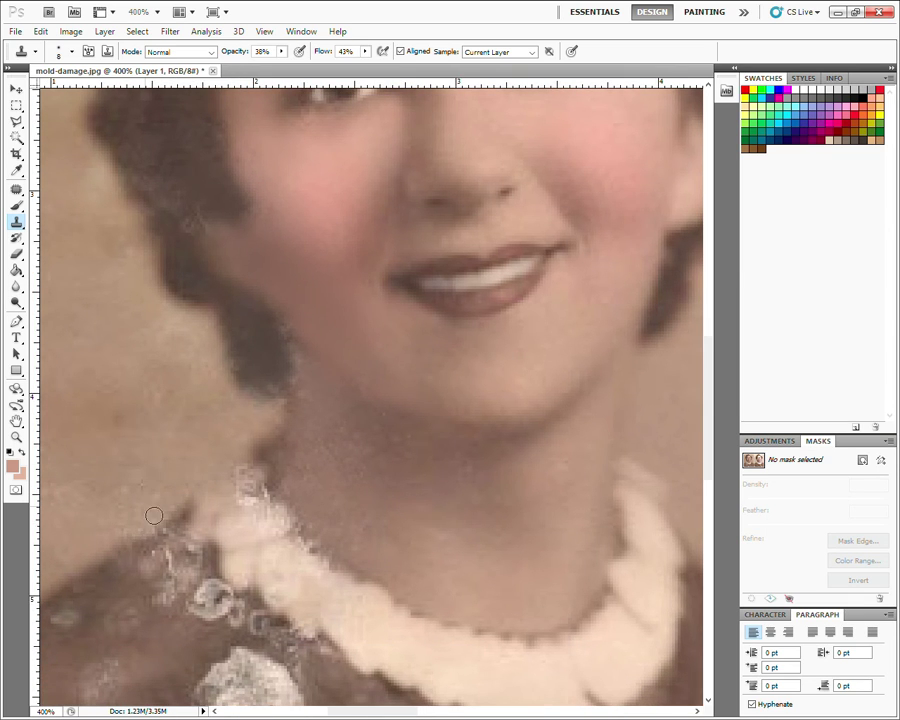
pyautogui.moveTo(176, 438); pyautogui.dragTo(198, 355)
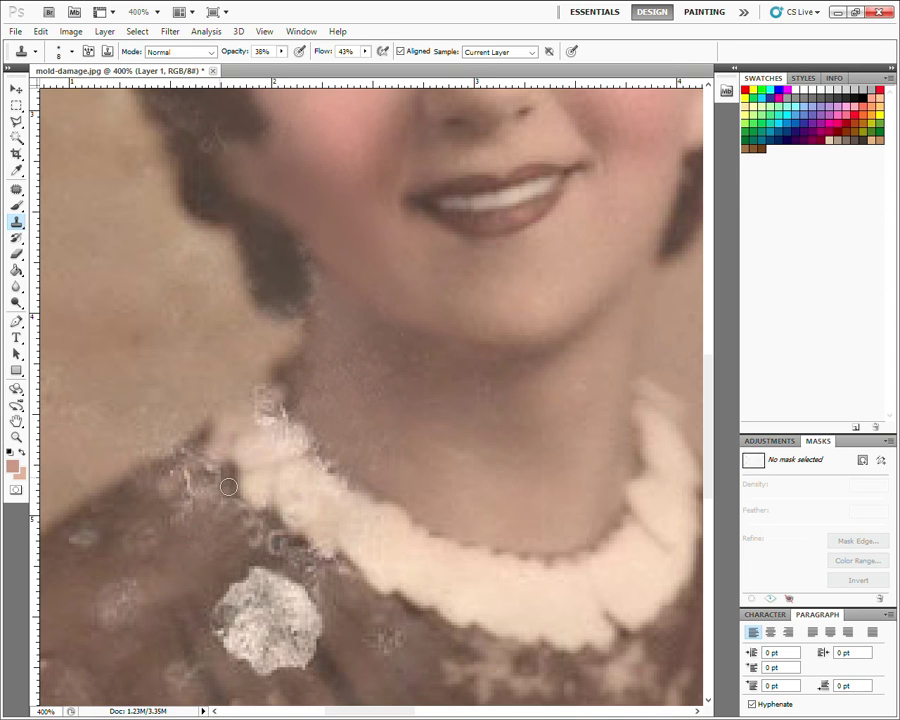
pyautogui.moveTo(251, 541); pyautogui.dragTo(277, 552)
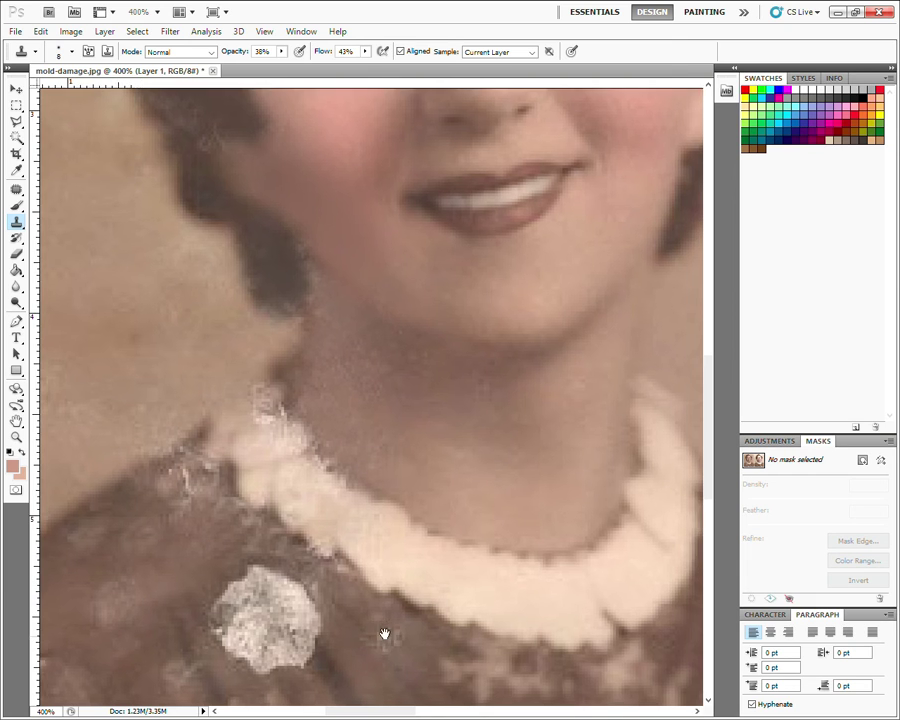
# Clone clean texture over the mold specks on the collar edge
pyautogui.moveTo(395, 642); pyautogui.dragTo(317, 583)
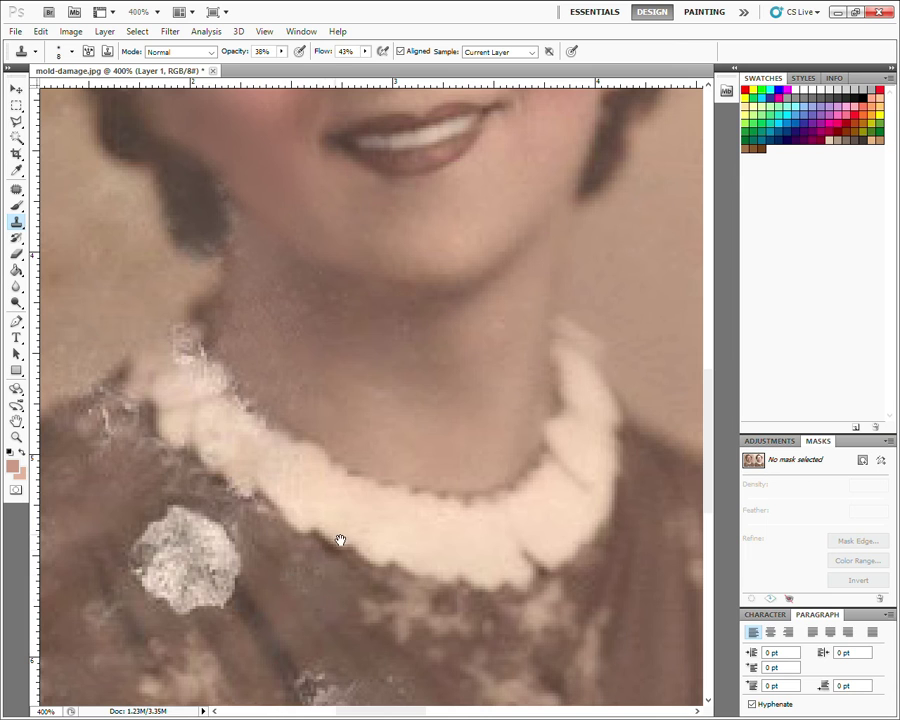
pyautogui.moveTo(340, 540); pyautogui.dragTo(366, 632)
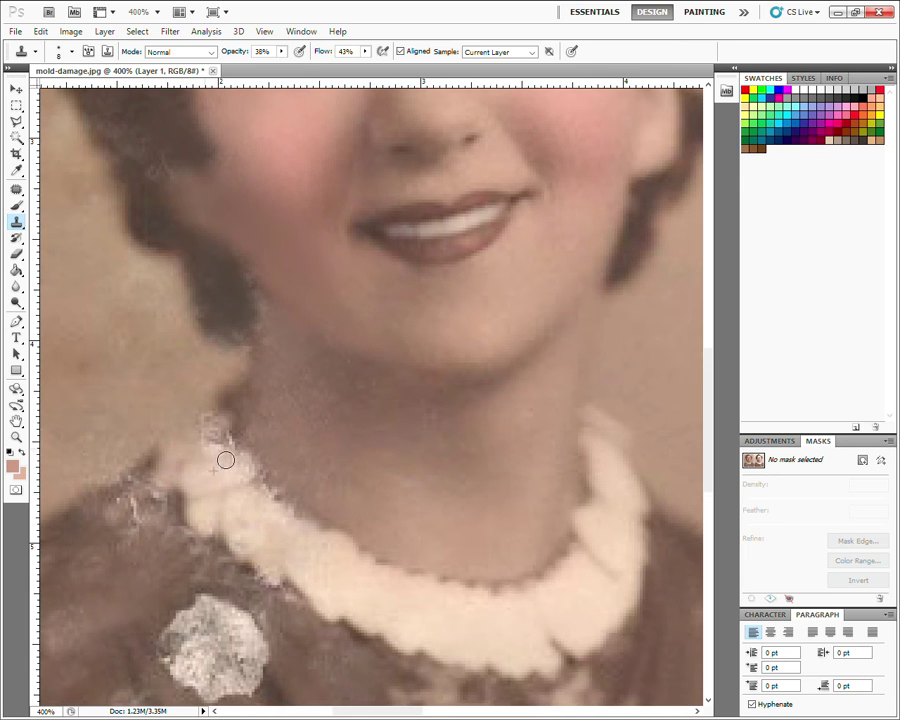
pyautogui.moveTo(226, 459)
pyautogui.mouseDown()
pyautogui.moveTo(219, 449)
pyautogui.moveTo(215, 458)
pyautogui.moveTo(258, 444)
pyautogui.mouseUp()
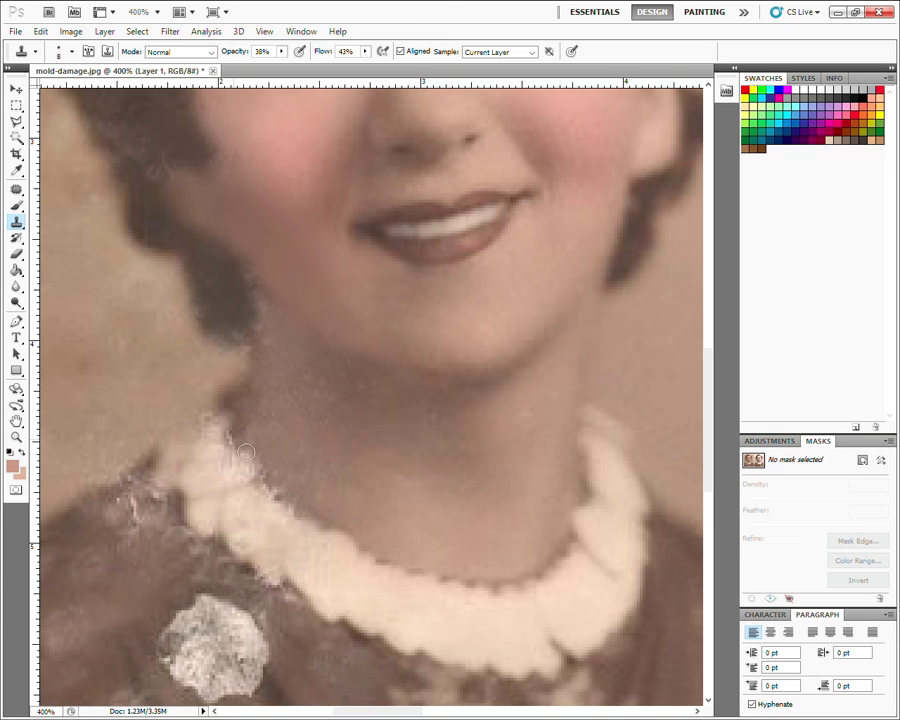
# Paint out the white mold speckles on the lower-left dress with cloned fabric
pyautogui.moveTo(430, 480); pyautogui.dragTo(360, 328)
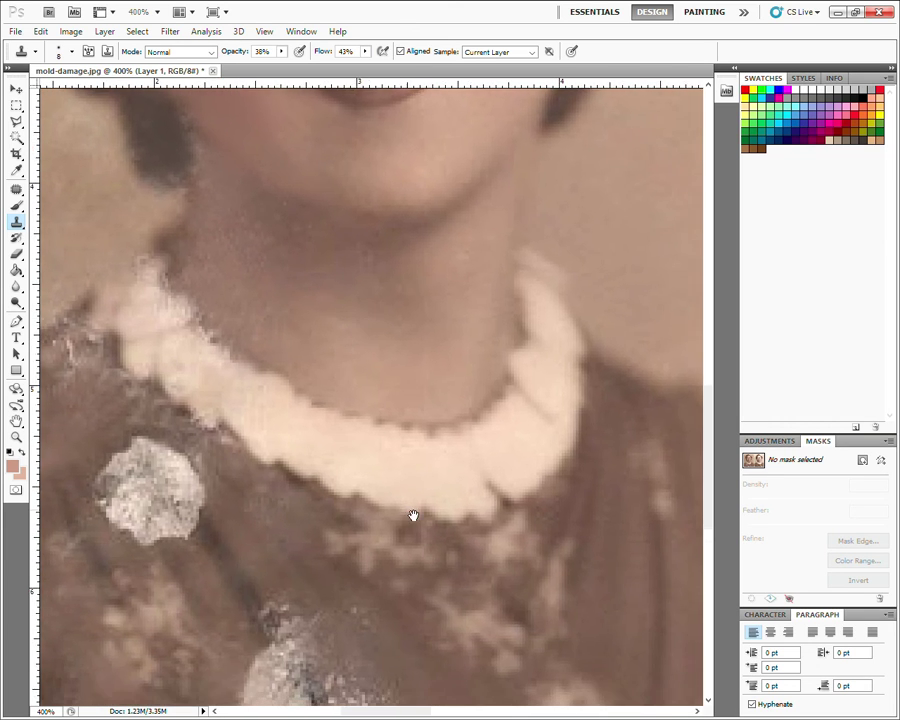
pyautogui.moveTo(412, 514)
pyautogui.mouseDown()
pyautogui.moveTo(513, 338)
pyautogui.moveTo(635, 475)
pyautogui.mouseUp()
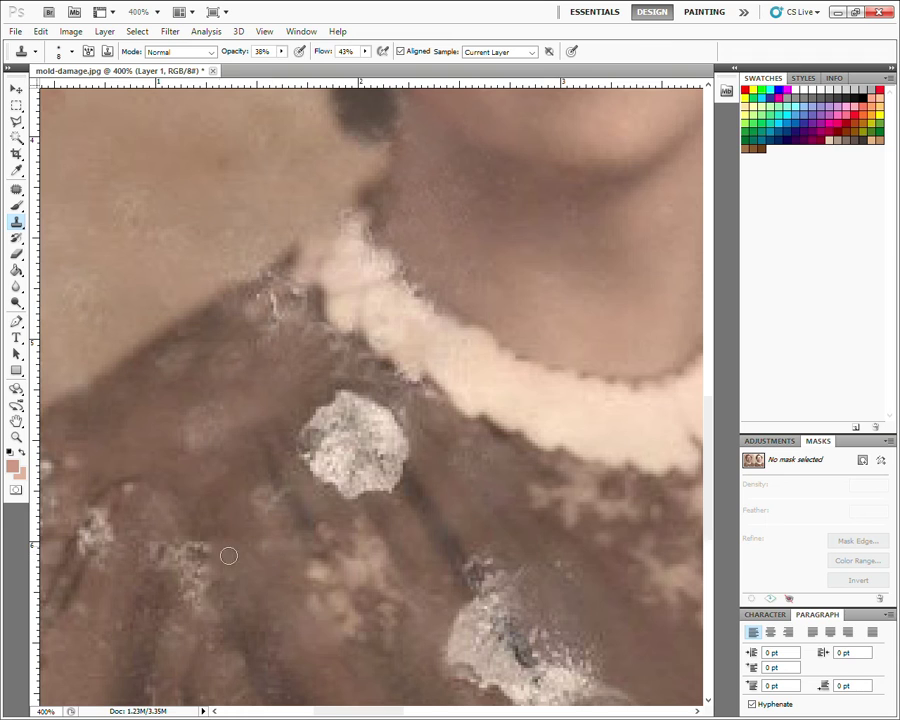
pyautogui.moveTo(229, 555); pyautogui.dragTo(222, 569)
pyautogui.moveTo(186, 525)
pyautogui.mouseDown()
pyautogui.moveTo(230, 585)
pyautogui.moveTo(184, 579)
pyautogui.mouseUp()
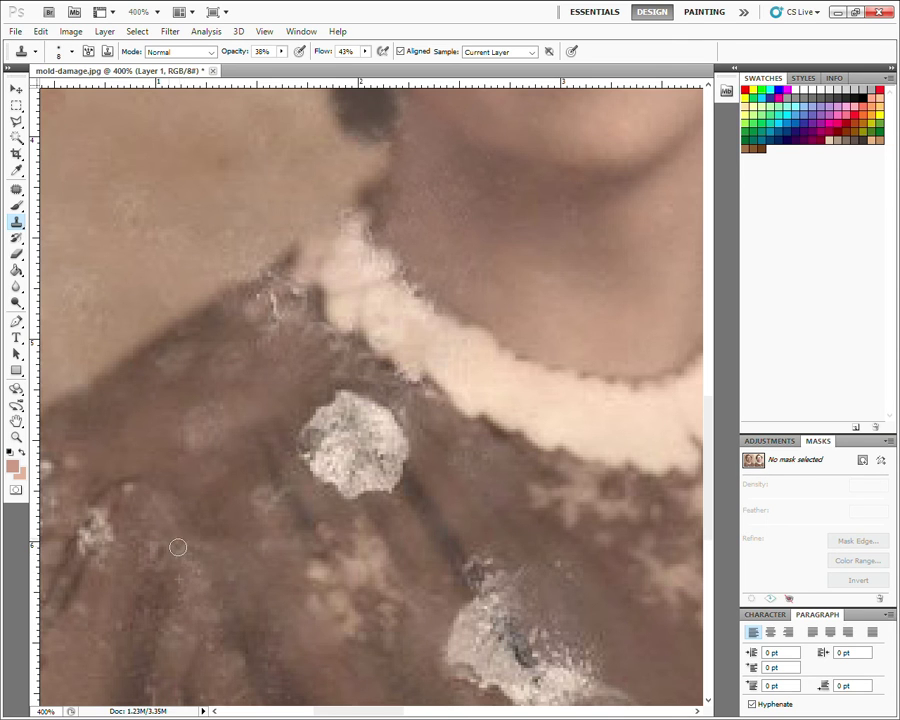
pyautogui.moveTo(200, 580); pyautogui.dragTo(241, 580)
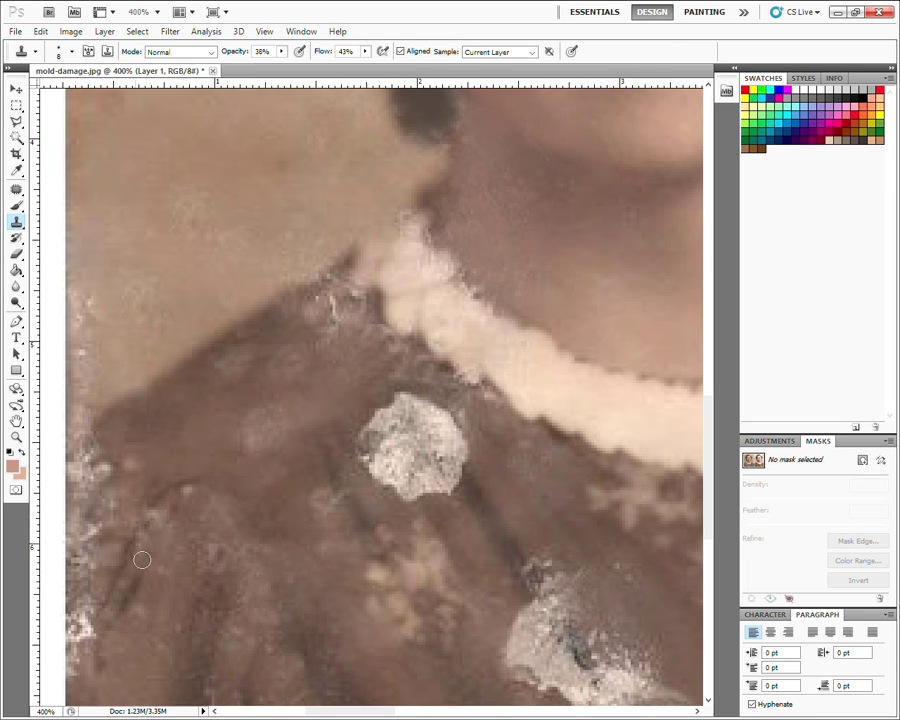
pyautogui.moveTo(287, 478); pyautogui.dragTo(226, 424)
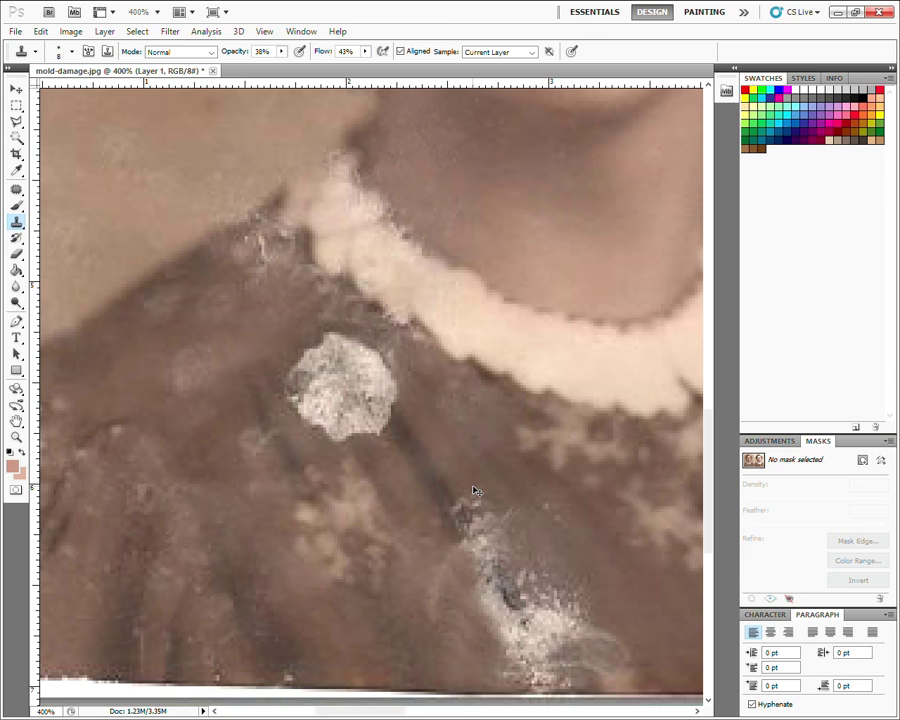
pyautogui.hotkey('ctrl', '-')
pyautogui.hotkey('ctrl', '-')
pyautogui.hotkey('ctrl', '-')
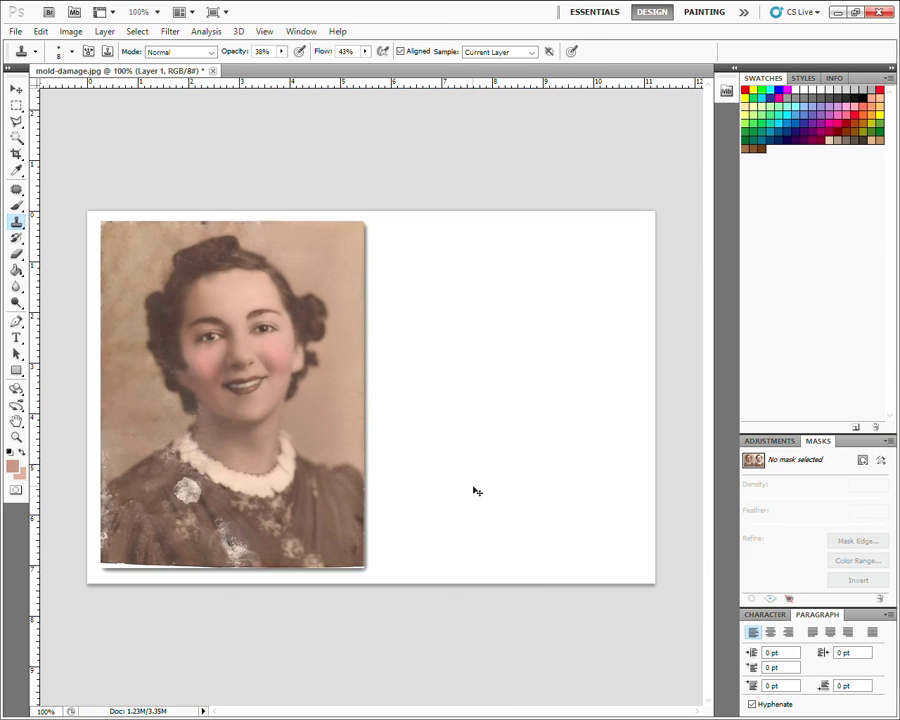
pyautogui.hotkey('ctrl', '+')
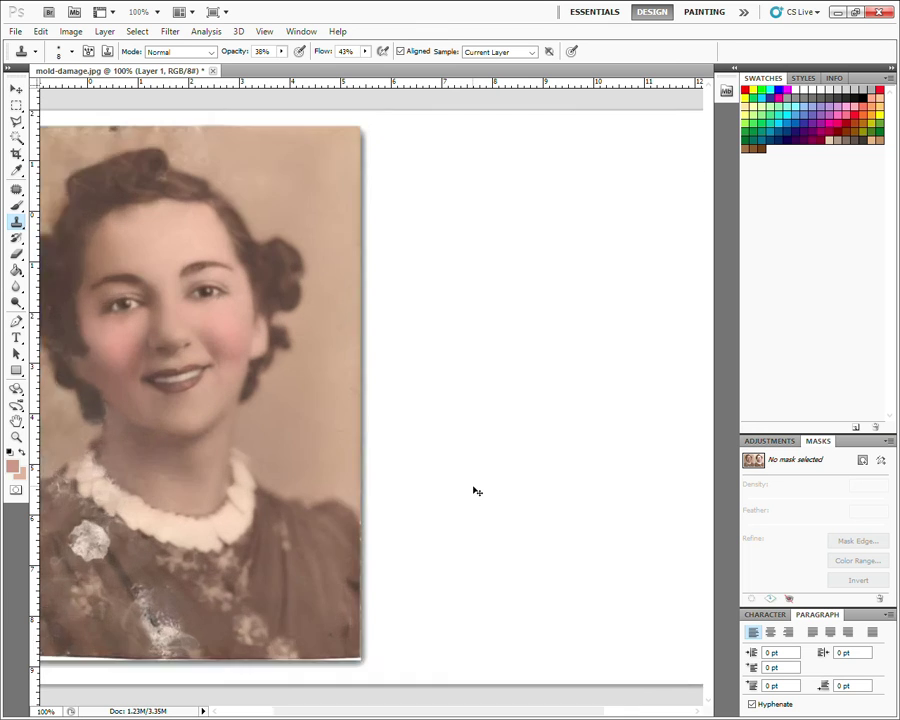
pyautogui.moveTo(231, 502); pyautogui.dragTo(428, 254)
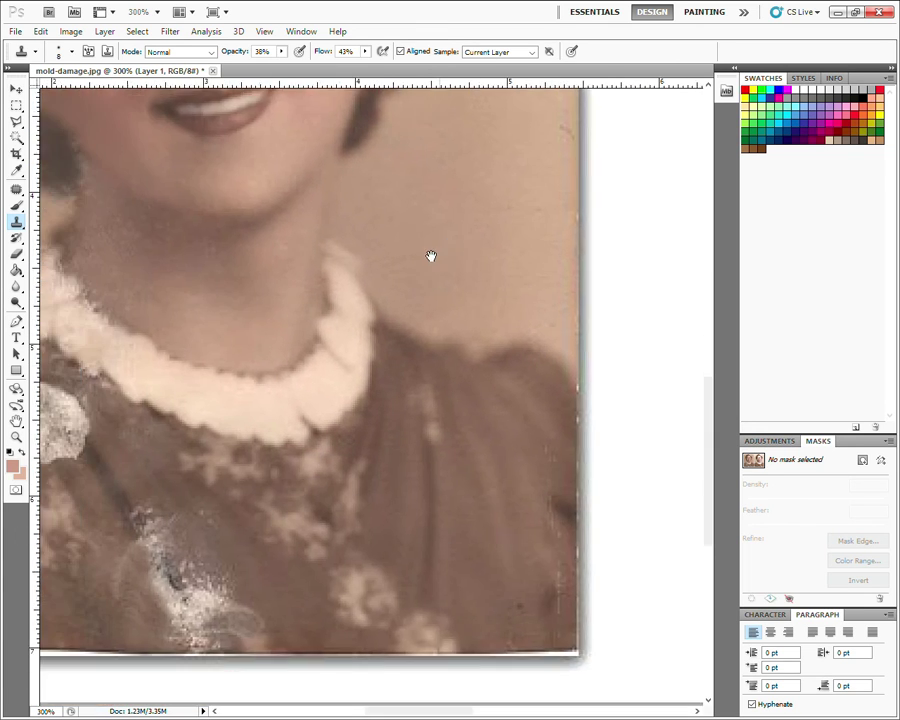
pyautogui.click(16, 189)
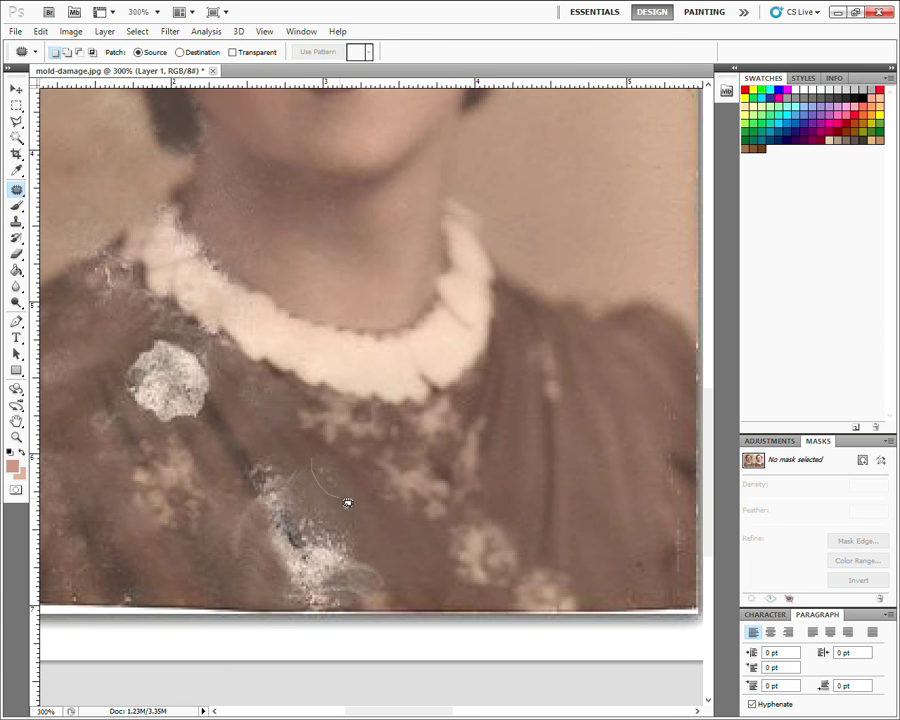
pyautogui.moveTo(347, 502); pyautogui.dragTo(312, 462)
pyautogui.hotkey('ctrl', 'd')
pyautogui.moveTo(243, 422); pyautogui.dragTo(299, 421)
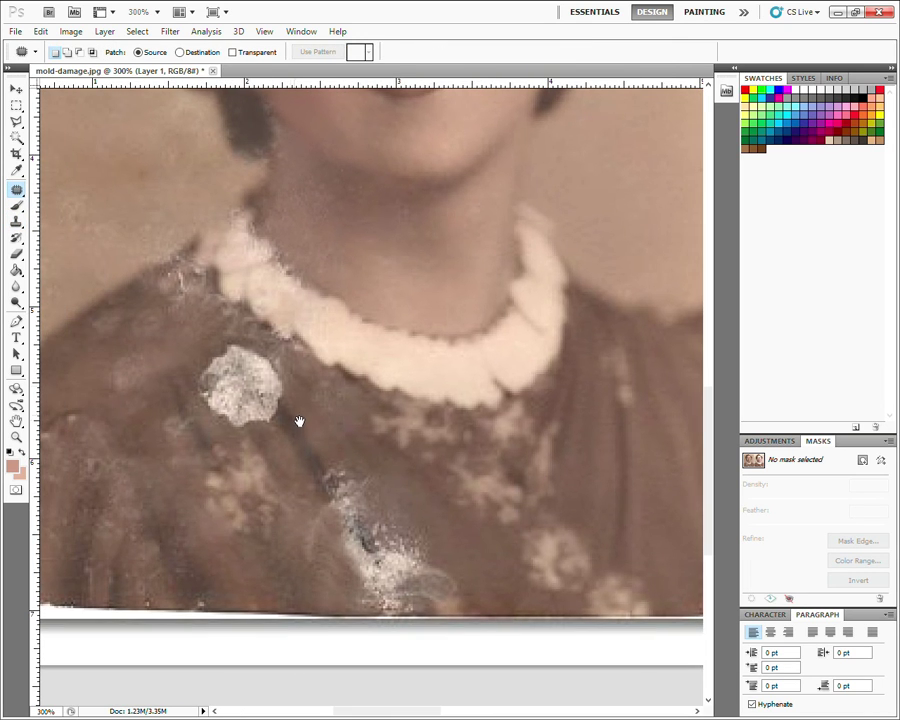
pyautogui.click(16, 221)
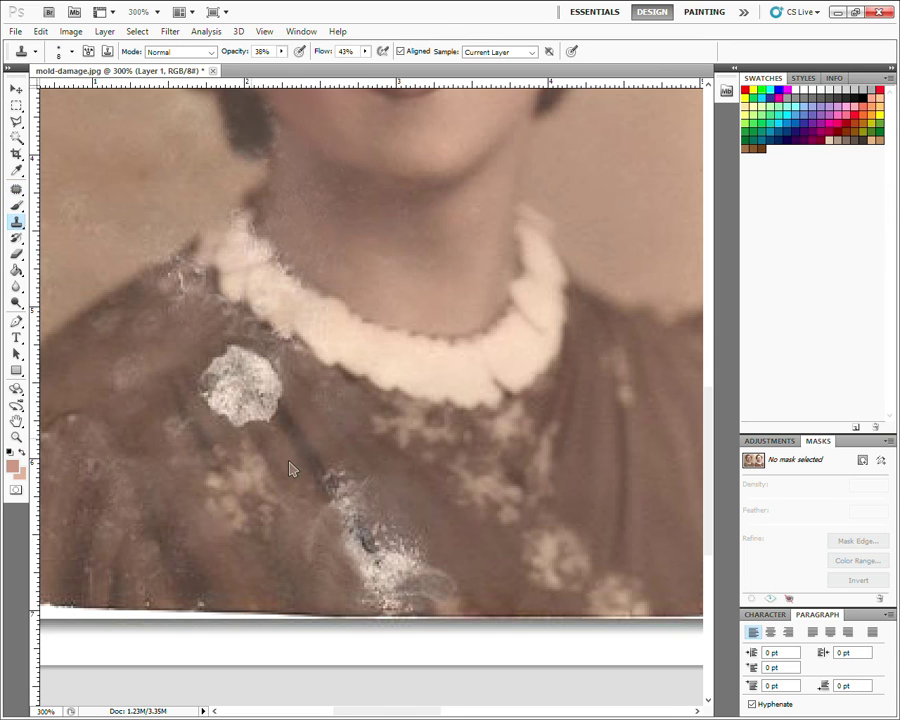
# Set the clone brush to 10 px and clone fabric over the white mold blotch
pyautogui.press(']')
pyautogui.press(']')
pyautogui.press(']')
pyautogui.press('[')
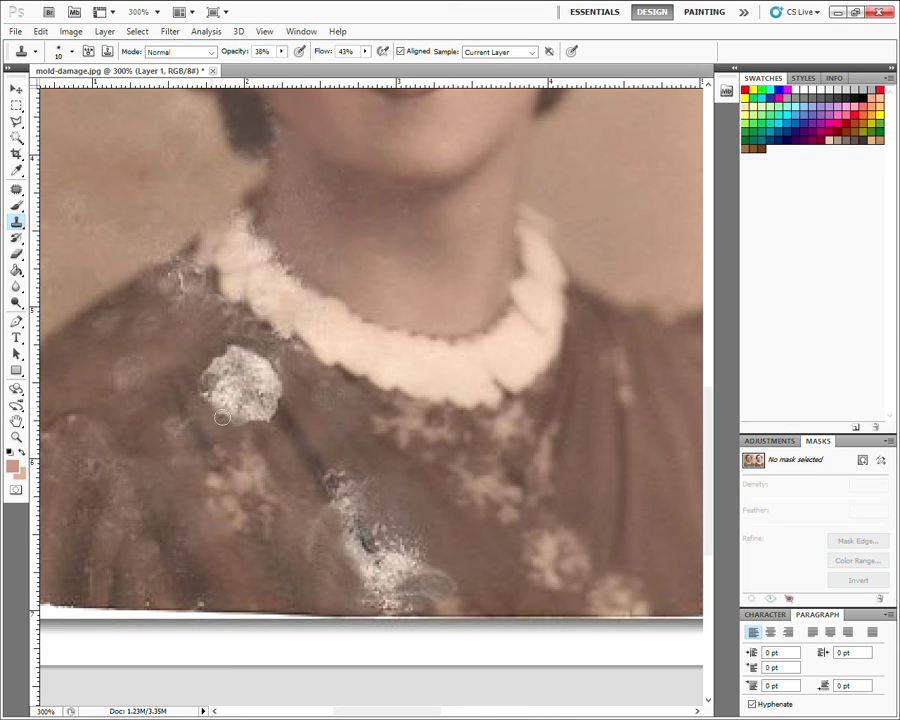
pyautogui.moveTo(237, 408); pyautogui.dragTo(252, 412)
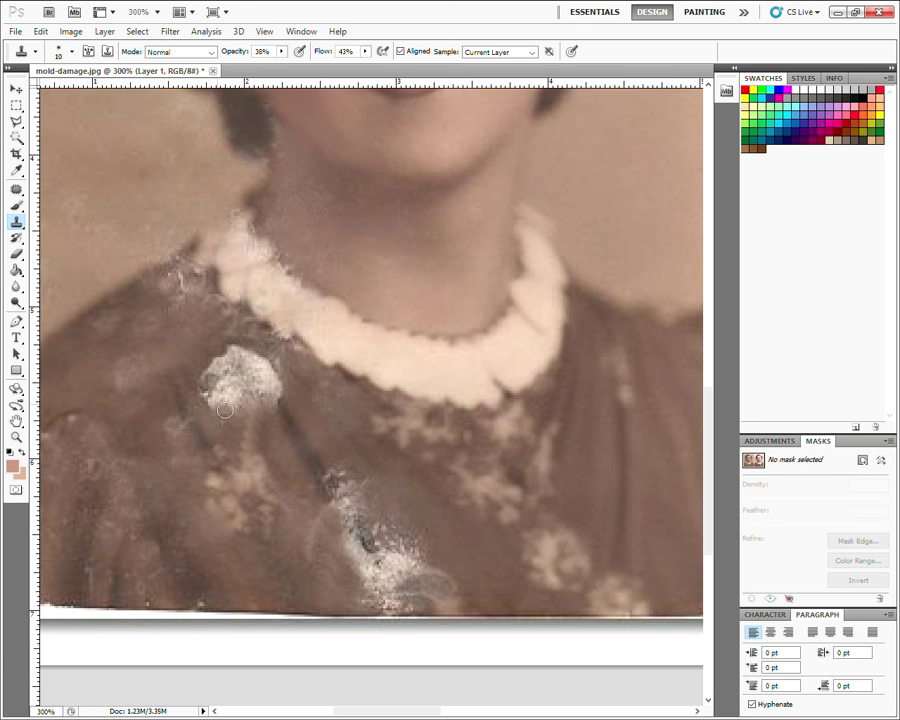
pyautogui.moveTo(224, 410); pyautogui.dragTo(229, 427)
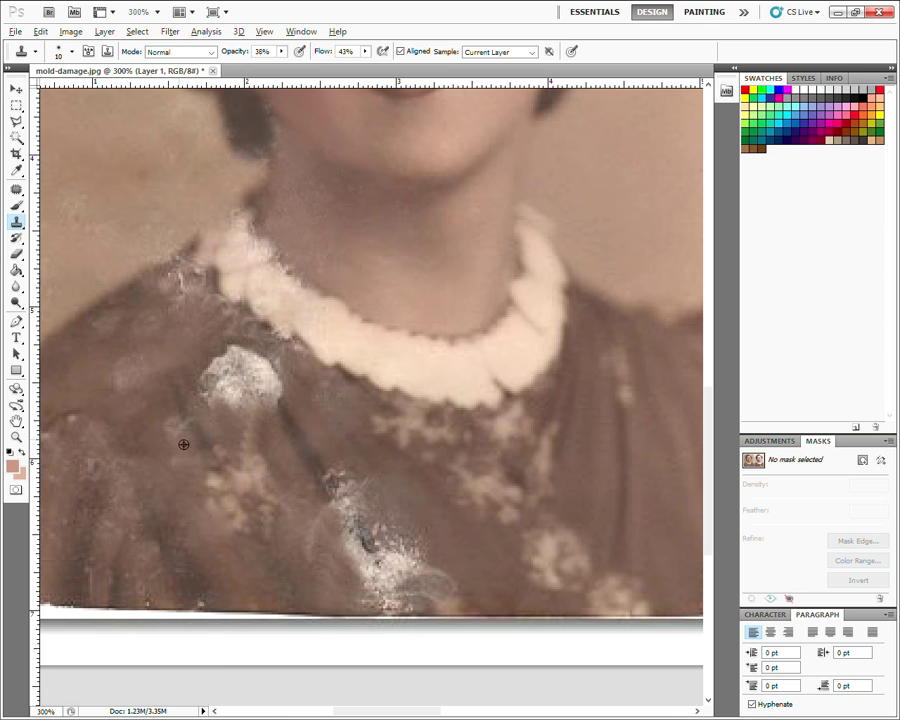
pyautogui.moveTo(179, 423); pyautogui.dragTo(170, 421)
# Resample clean fabric and cover the remaining white patch and the dark smudge lower down
pyautogui.keyDown('alt'); pyautogui.click(268, 443); pyautogui.keyUp('alt')
pyautogui.moveTo(240, 405)
pyautogui.mouseDown()
pyautogui.moveTo(231, 399)
pyautogui.moveTo(258, 402)
pyautogui.mouseUp()
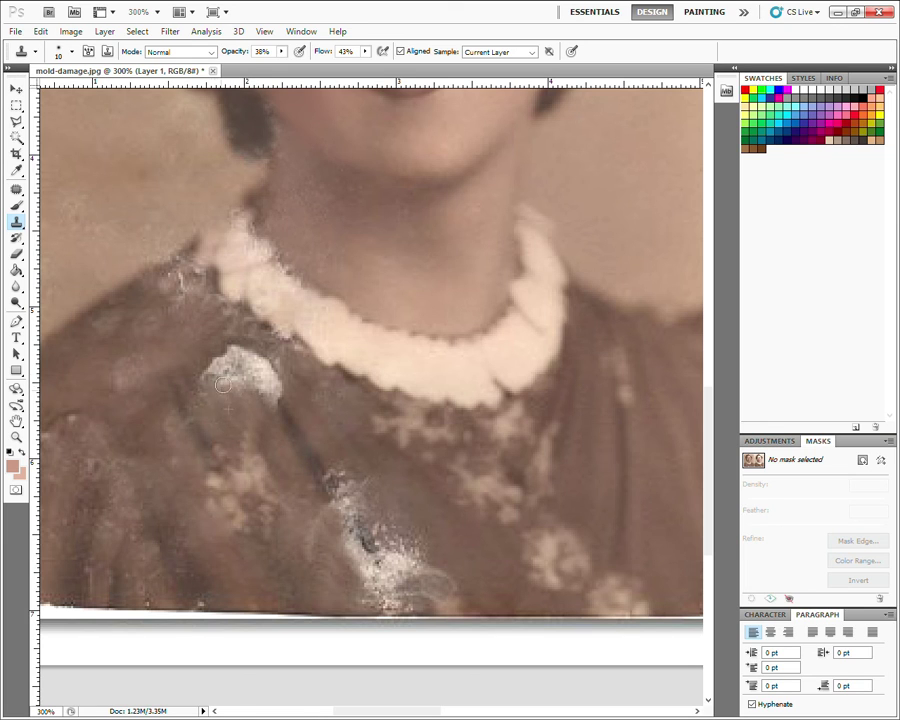
pyautogui.moveTo(223, 383); pyautogui.dragTo(239, 382)
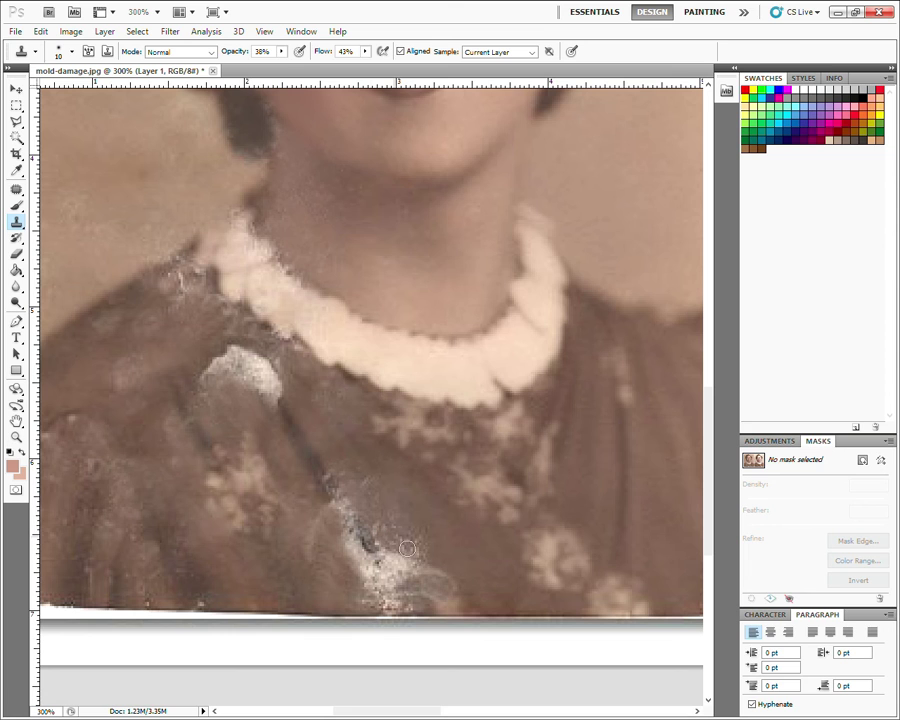
pyautogui.moveTo(381, 527); pyautogui.dragTo(406, 522)
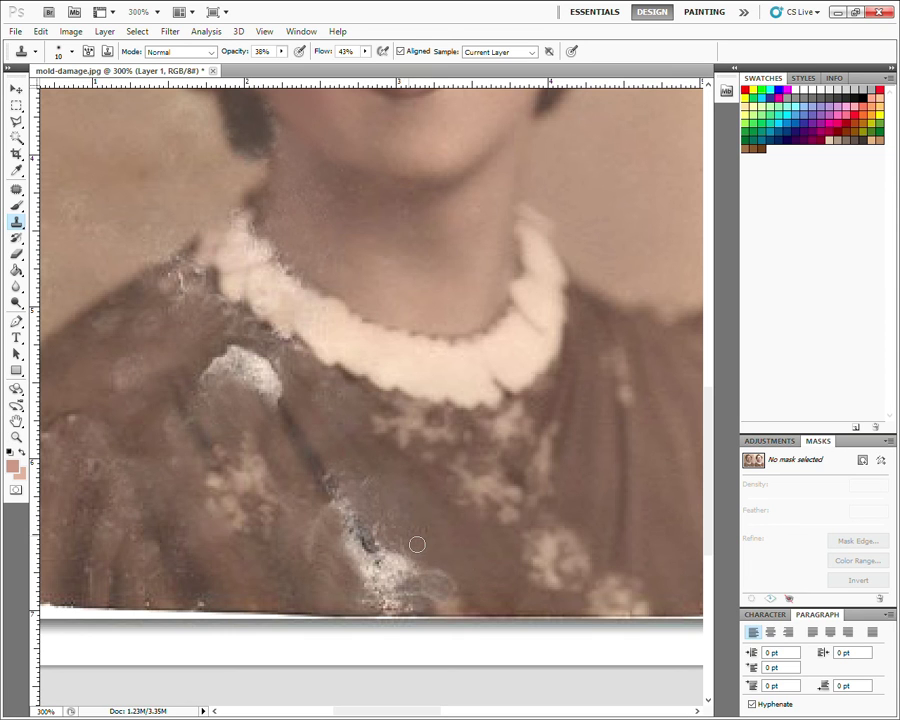
pyautogui.hotkey('ctrl', '-')
pyautogui.hotkey('ctrl', '-')
pyautogui.hotkey('ctrl', '-')
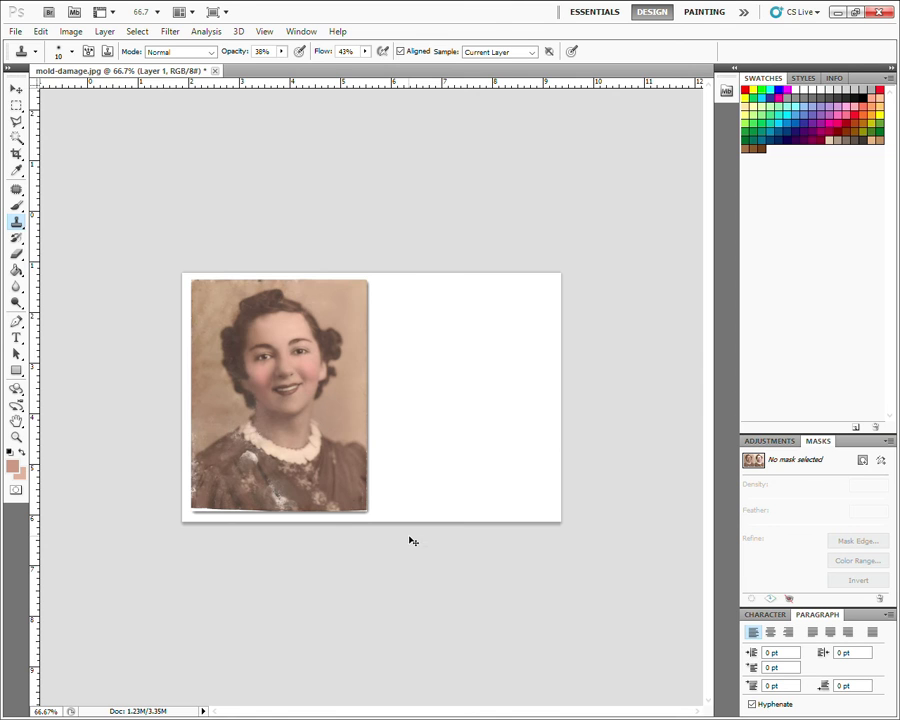
# Zoom to 400% on the lower-left dress and clone over its left-edge white speckles
pyautogui.hotkey('ctrl', '+')
pyautogui.hotkey('ctrl', '+')
pyautogui.moveTo(245, 527); pyautogui.dragTo(502, 415)
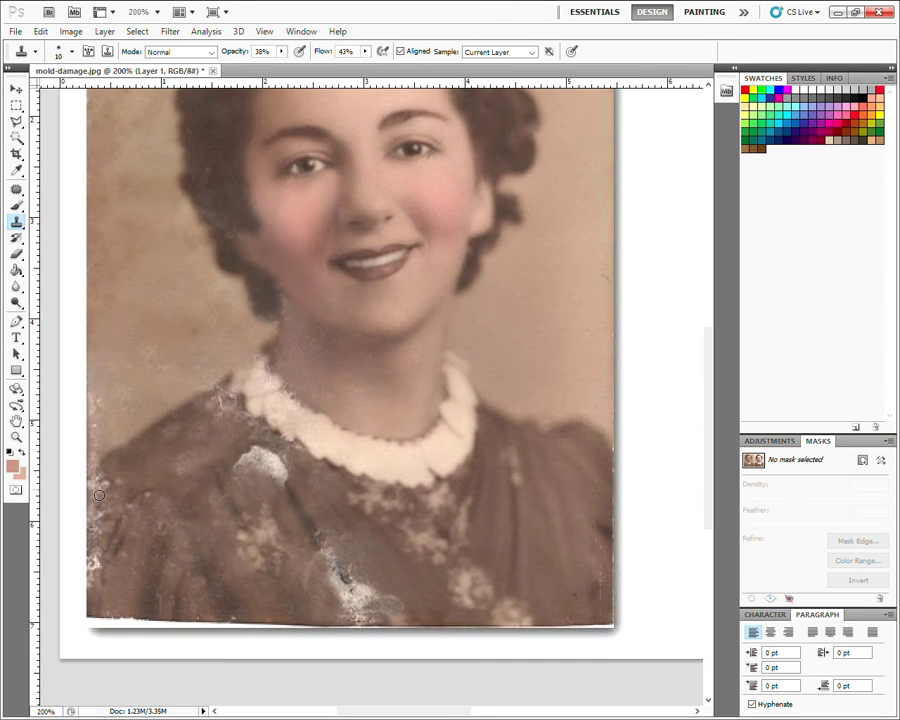
pyautogui.click(16, 437)
pyautogui.click(156, 560)
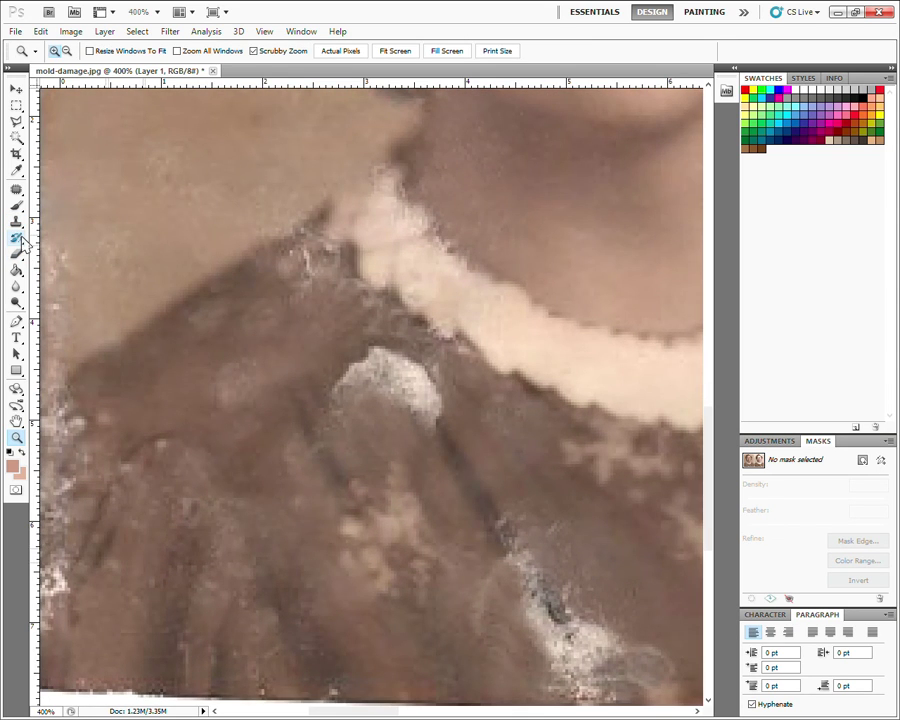
pyautogui.click(16, 221)
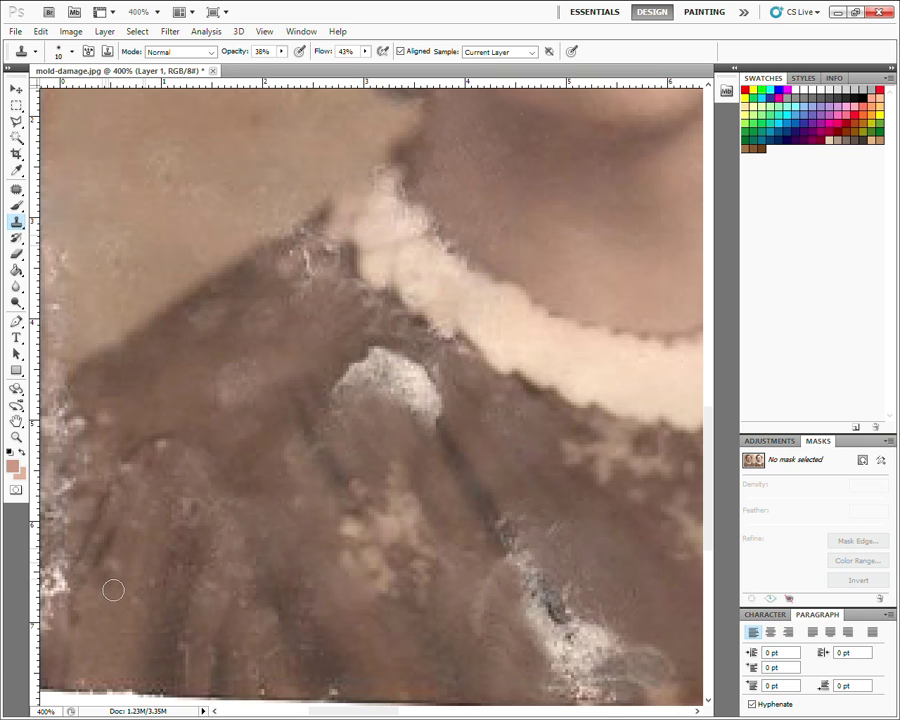
pyautogui.moveTo(102, 594); pyautogui.dragTo(66, 569)
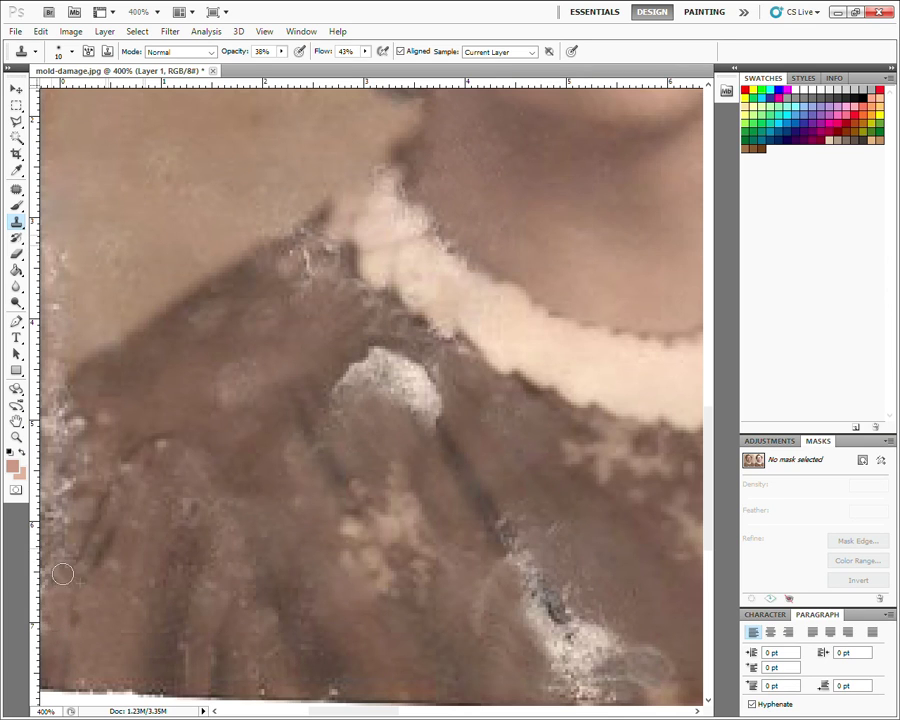
pyautogui.moveTo(62, 618)
pyautogui.mouseDown()
pyautogui.moveTo(80, 508)
pyautogui.moveTo(68, 576)
pyautogui.moveTo(80, 526)
pyautogui.moveTo(78, 468)
pyautogui.moveTo(64, 538)
pyautogui.moveTo(72, 482)
pyautogui.moveTo(108, 393)
pyautogui.moveTo(74, 422)
pyautogui.moveTo(64, 453)
pyautogui.mouseUp()
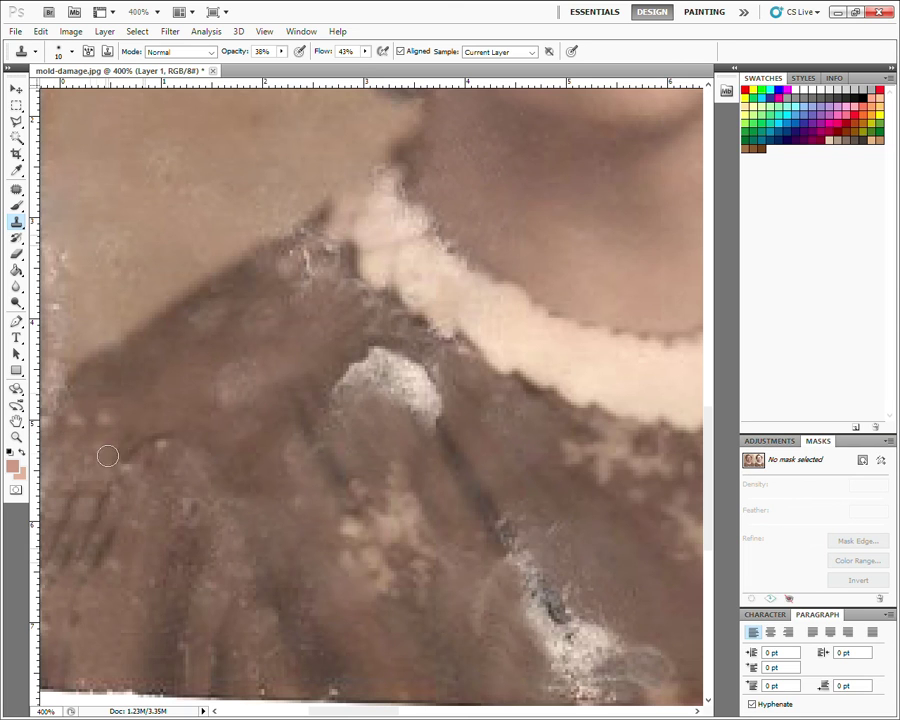
pyautogui.moveTo(486, 540); pyautogui.dragTo(366, 524)
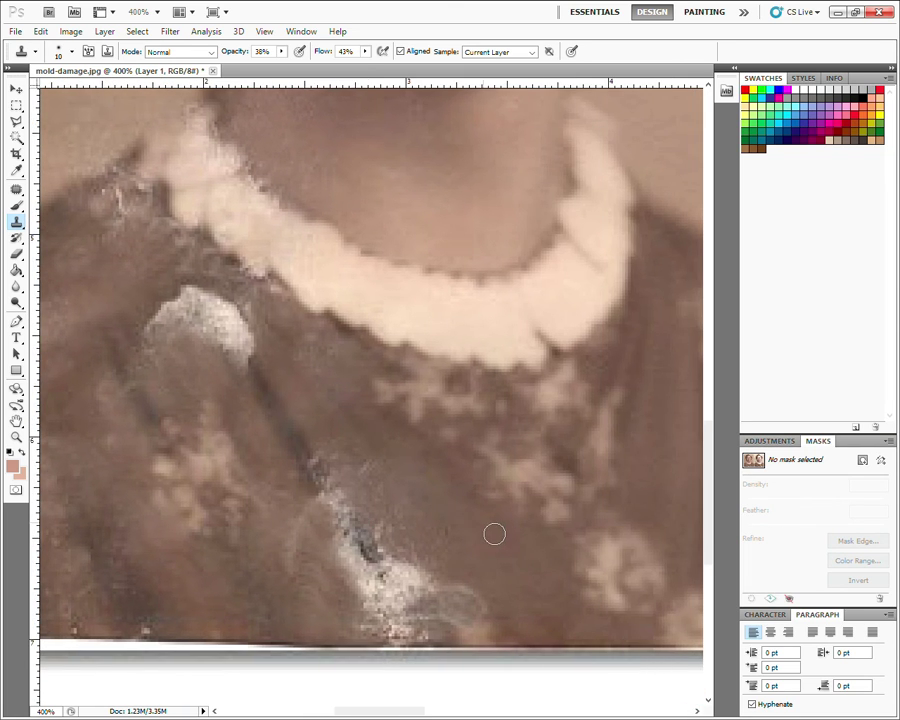
# Patch the mold spot beside the lower streak, then sample the dress's dark brown with the Brush
pyautogui.press('j')
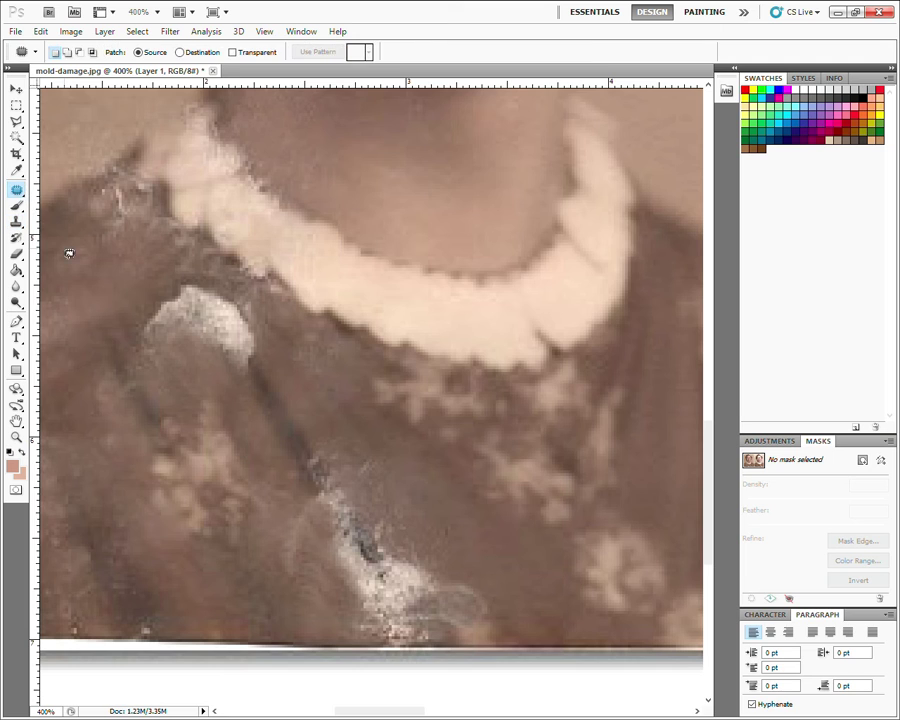
pyautogui.moveTo(406, 607)
pyautogui.mouseDown()
pyautogui.moveTo(460, 573)
pyautogui.moveTo(559, 577)
pyautogui.mouseUp()
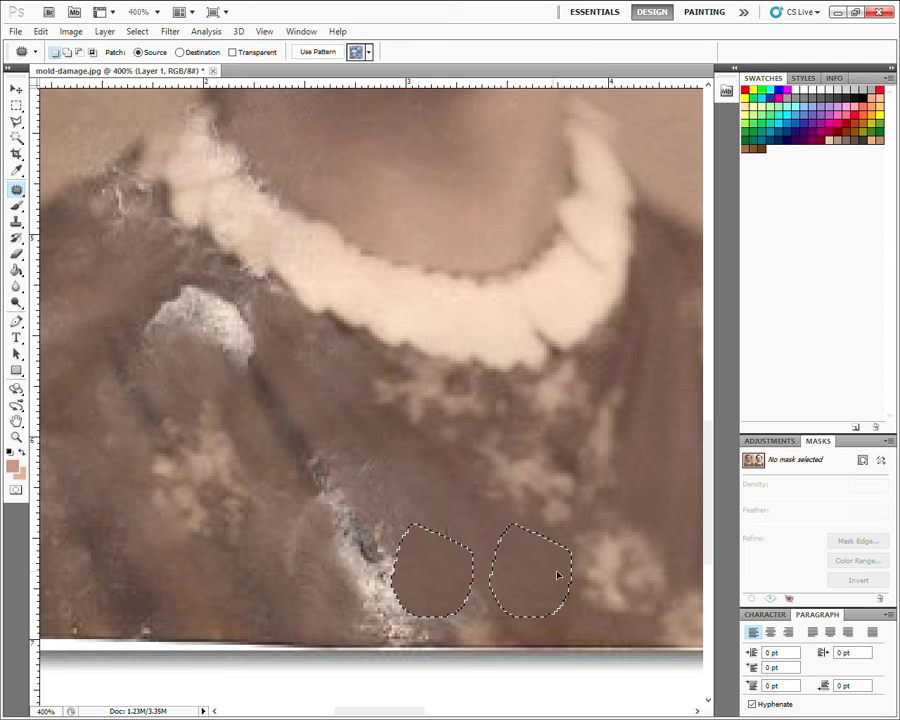
pyautogui.hotkey('ctrl', 'd')
pyautogui.moveTo(468, 637)
pyautogui.mouseDown()
pyautogui.moveTo(520, 620)
pyautogui.moveTo(542, 574)
pyautogui.mouseUp()
pyautogui.hotkey('ctrl', 'd')
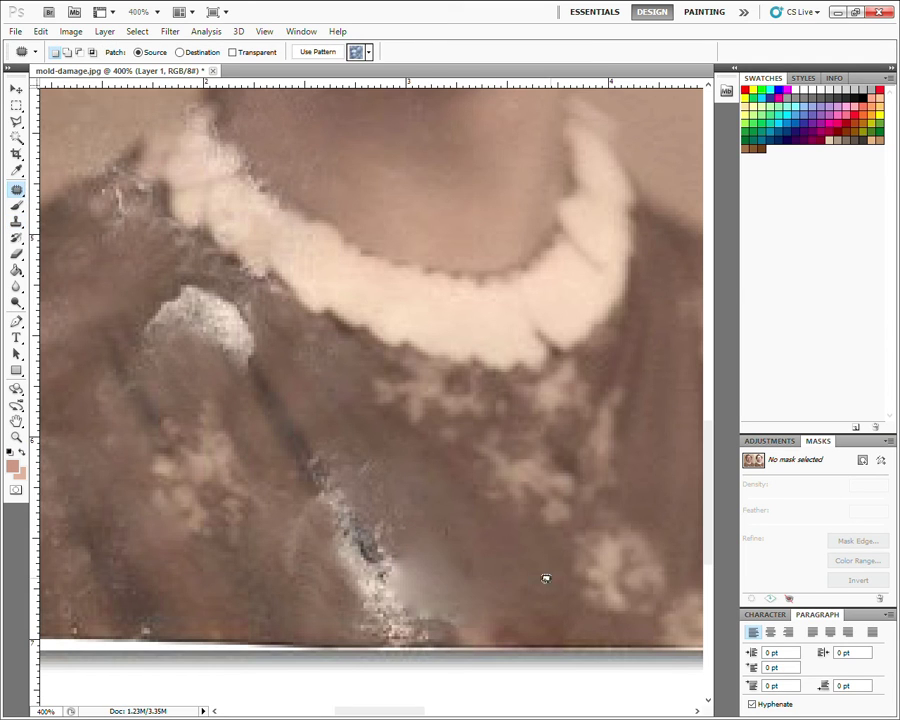
pyautogui.click(16, 205)
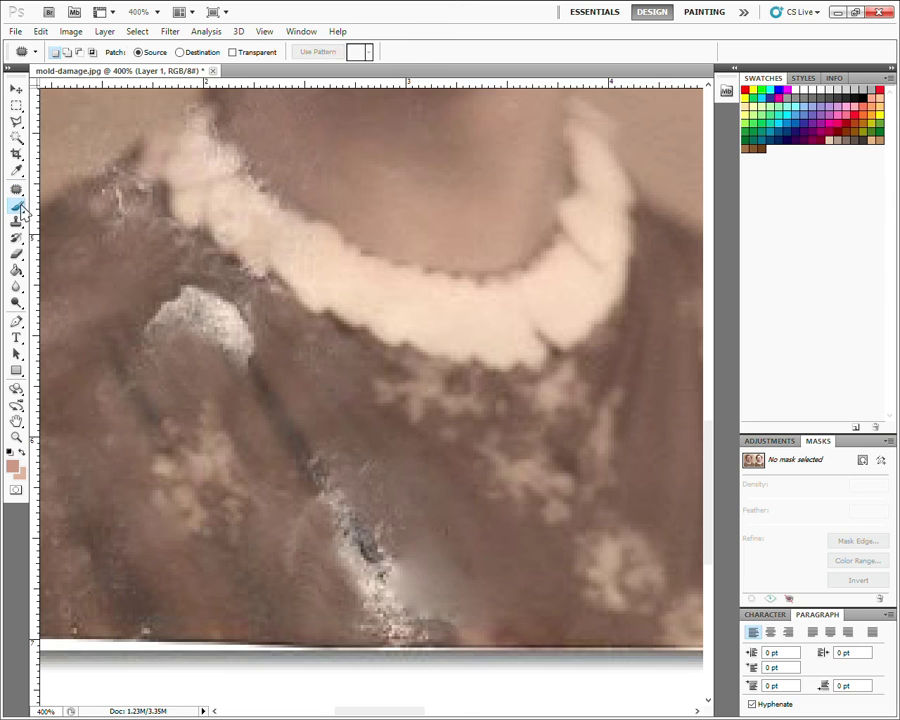
pyautogui.keyDown('alt'); pyautogui.click(450, 514); pyautogui.keyUp('alt')
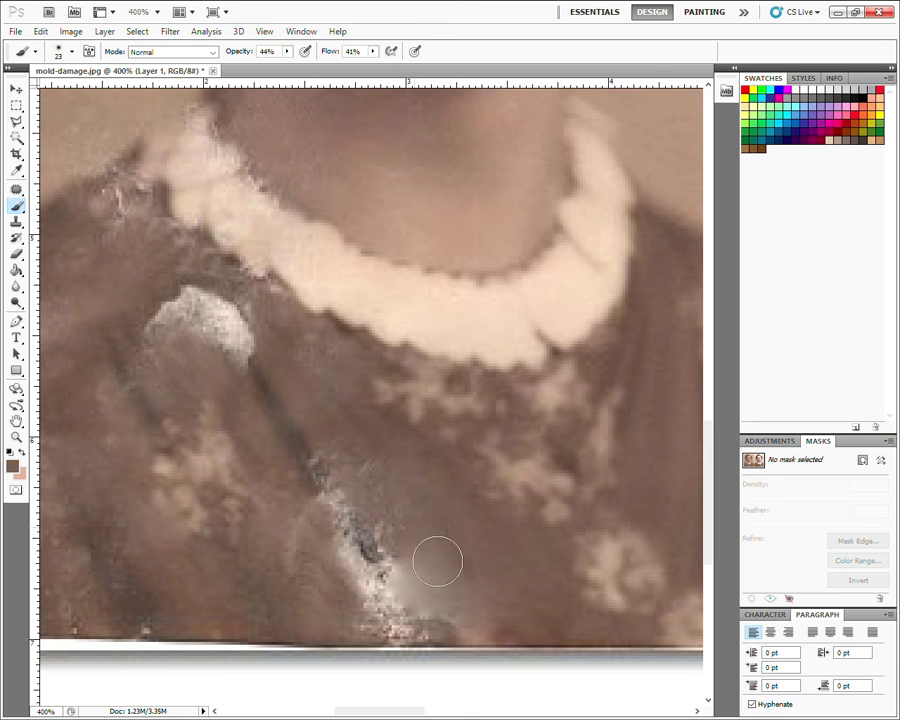
# Brush dark brown over the light mold streaks and specks on the dress and left shoulder
pyautogui.moveTo(467, 574)
pyautogui.mouseDown()
pyautogui.moveTo(476, 617)
pyautogui.moveTo(446, 627)
pyautogui.moveTo(454, 639)
pyautogui.moveTo(394, 647)
pyautogui.moveTo(341, 617)
pyautogui.moveTo(362, 595)
pyautogui.moveTo(402, 610)
pyautogui.moveTo(362, 573)
pyautogui.moveTo(388, 539)
pyautogui.mouseUp()
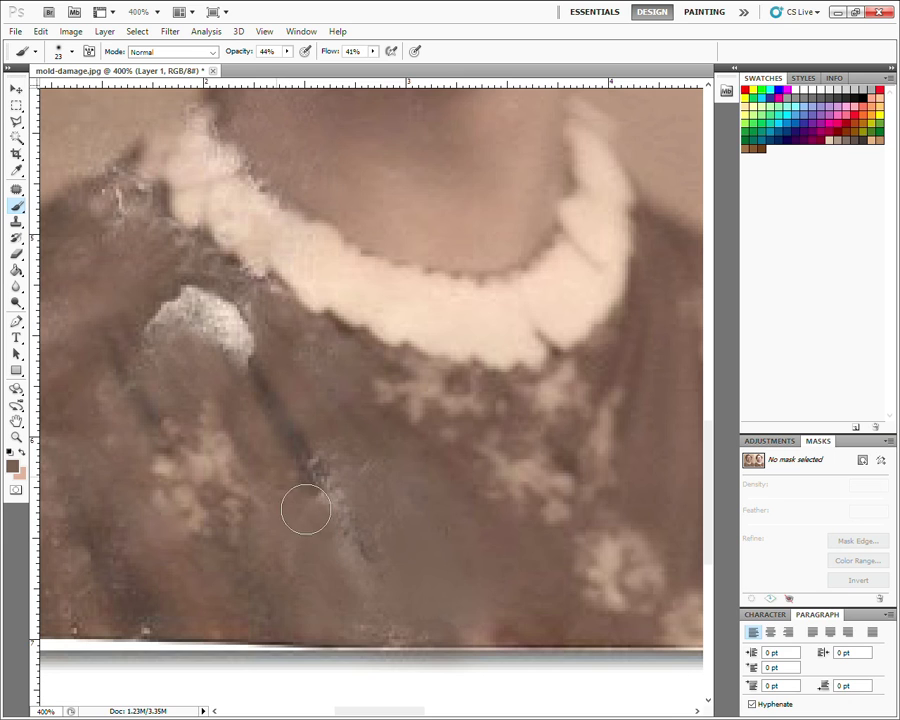
pyautogui.moveTo(374, 460); pyautogui.dragTo(466, 625)
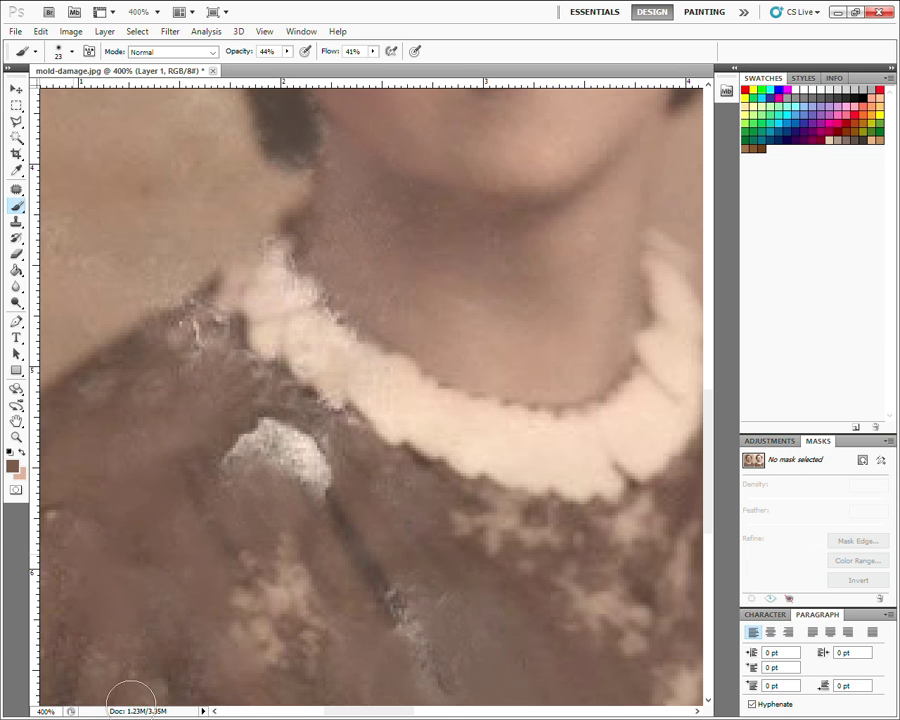
pyautogui.moveTo(253, 620); pyautogui.dragTo(301, 584)
pyautogui.moveTo(416, 644); pyautogui.dragTo(416, 550)
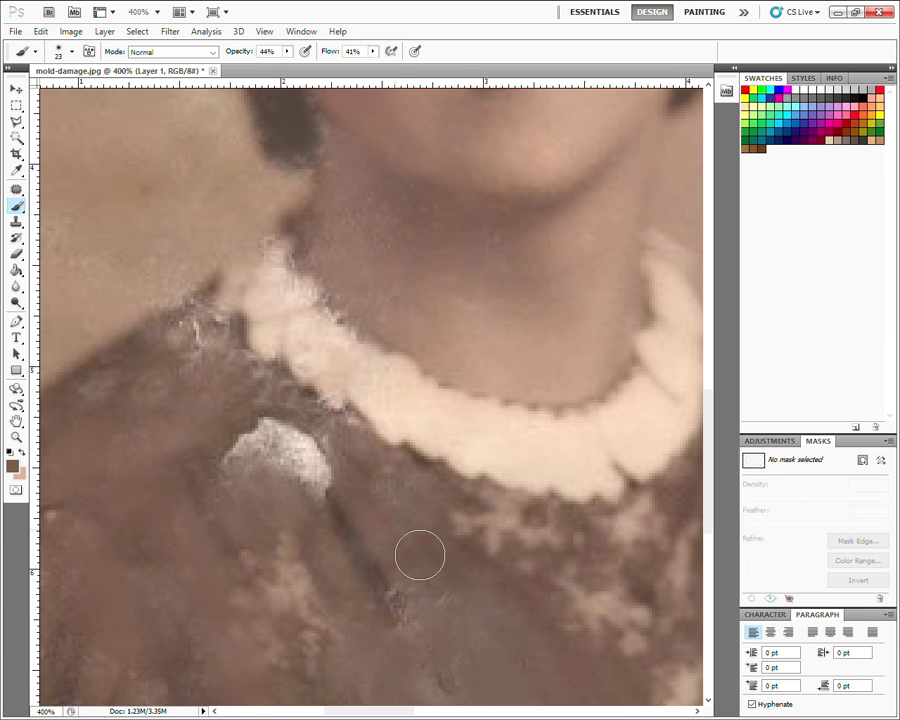
pyautogui.moveTo(375, 521); pyautogui.dragTo(455, 611)
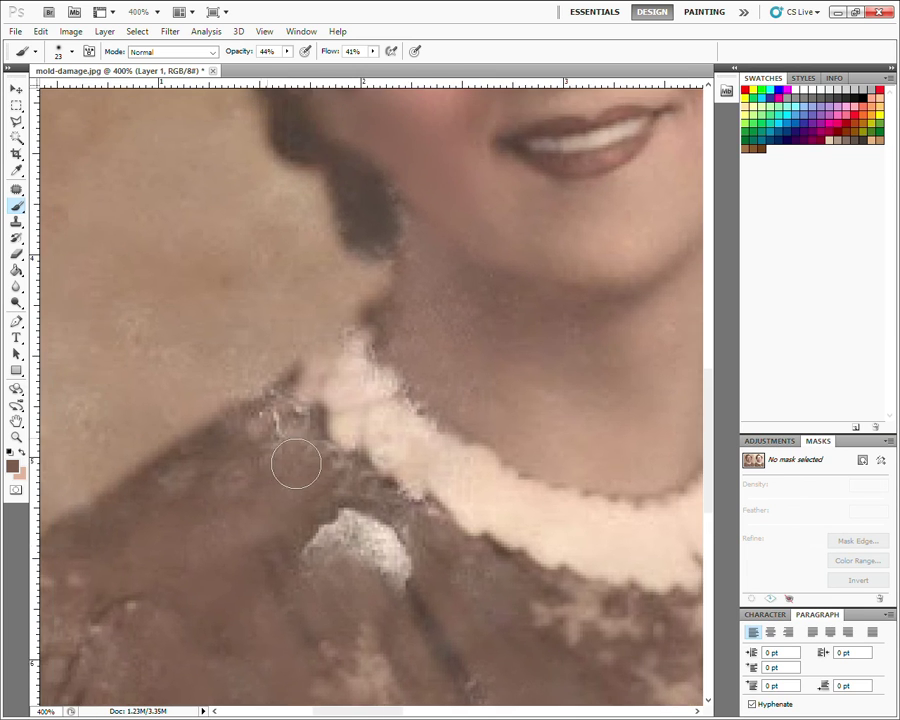
pyautogui.moveTo(304, 447); pyautogui.dragTo(236, 513)
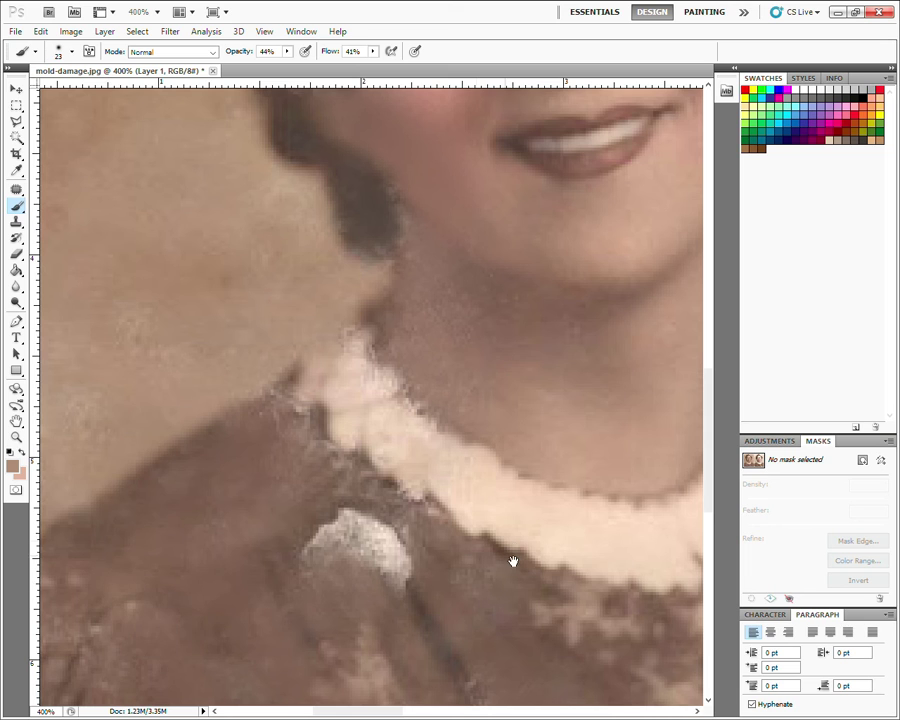
# Show rulers and touch up the dress near the bottom-right edge in brown
pyautogui.moveTo(510, 556); pyautogui.dragTo(230, 386)
pyautogui.hotkey('ctrl', 'r')
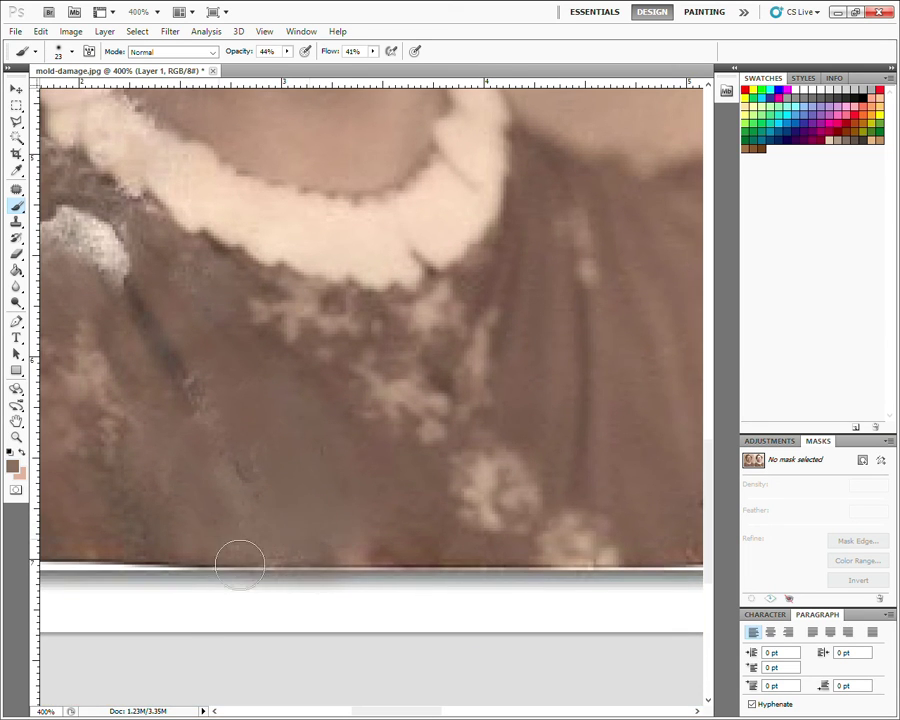
pyautogui.moveTo(472, 444); pyautogui.dragTo(280, 494)
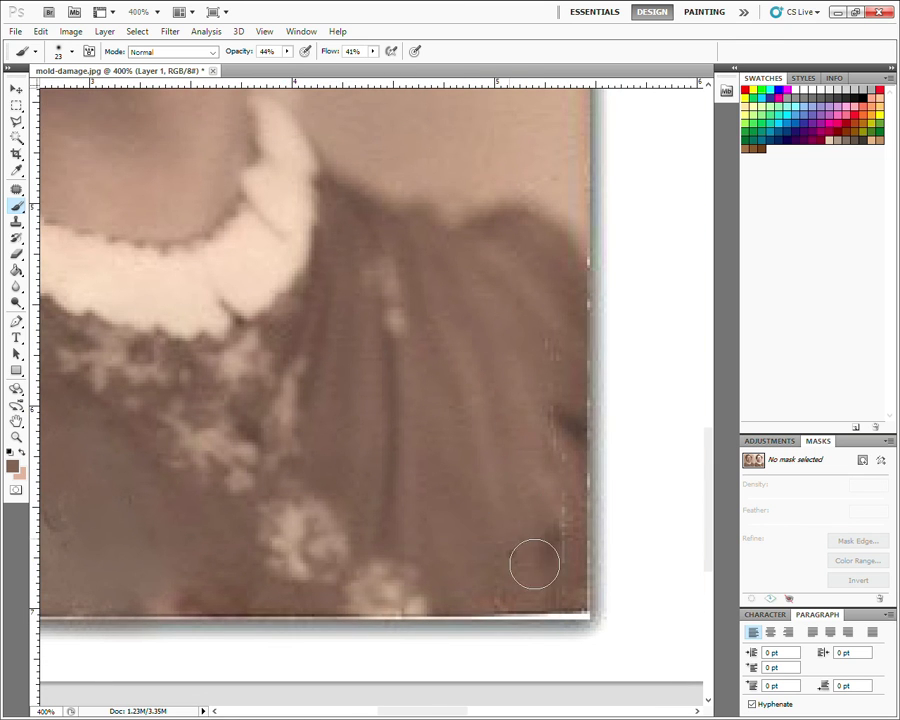
pyautogui.moveTo(524, 592); pyautogui.dragTo(586, 576)
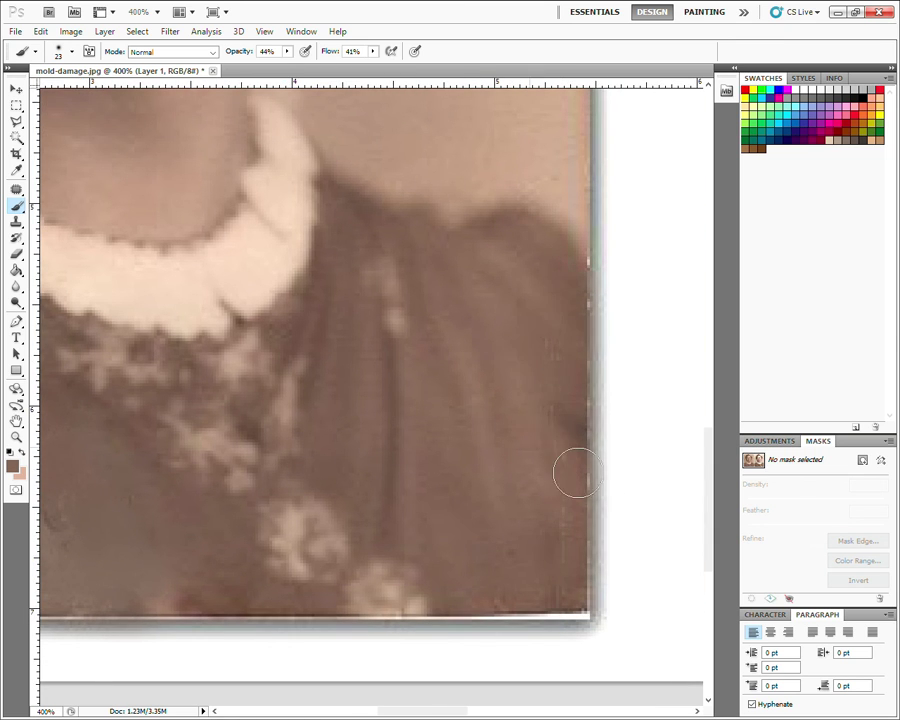
# Sample the beige background, paint out the dark specks along the top edge, and view at 100%
pyautogui.moveTo(572, 470); pyautogui.dragTo(576, 600)
pyautogui.moveTo(554, 402)
pyautogui.mouseDown()
pyautogui.moveTo(509, 700)
pyautogui.moveTo(494, 589)
pyautogui.moveTo(643, 627)
pyautogui.moveTo(560, 649)
pyautogui.mouseUp()
pyautogui.keyDown('alt'); pyautogui.click(575, 232); pyautogui.keyUp('alt')
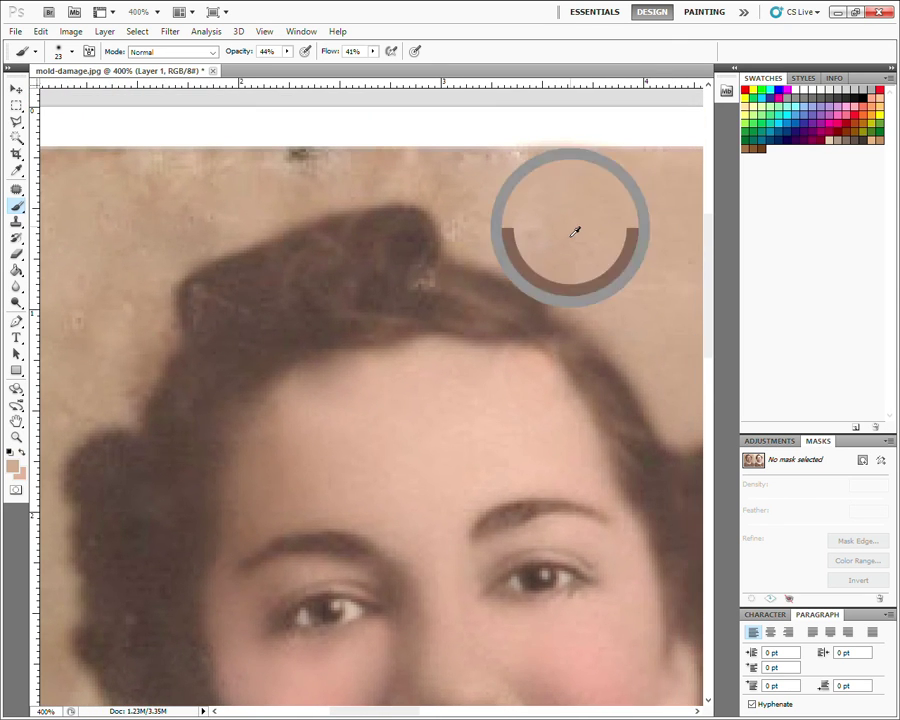
pyautogui.moveTo(508, 148); pyautogui.dragTo(584, 150)
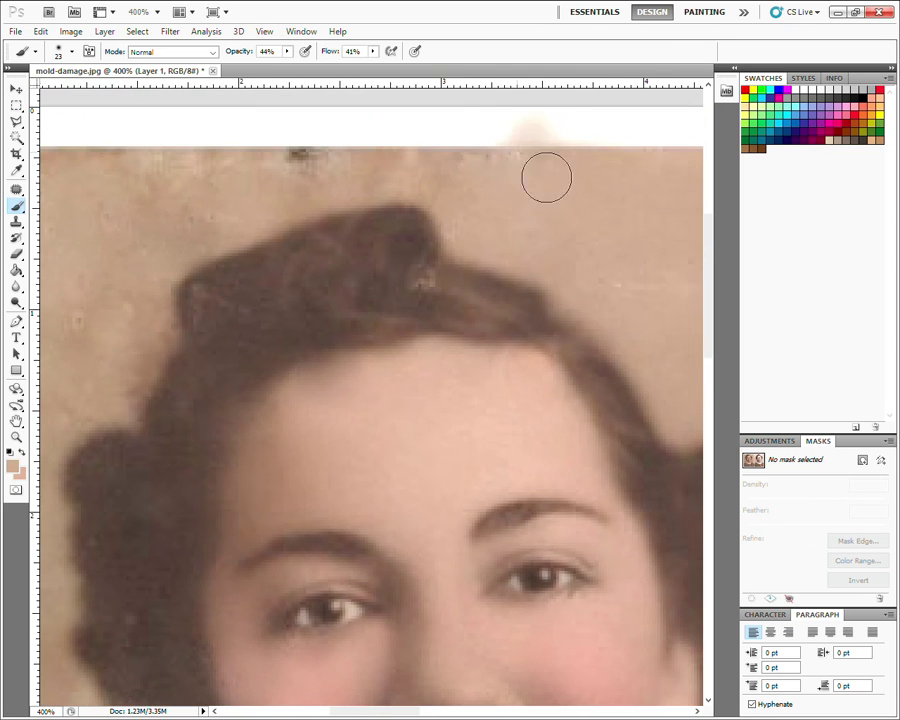
pyautogui.moveTo(378, 238); pyautogui.dragTo(541, 212)
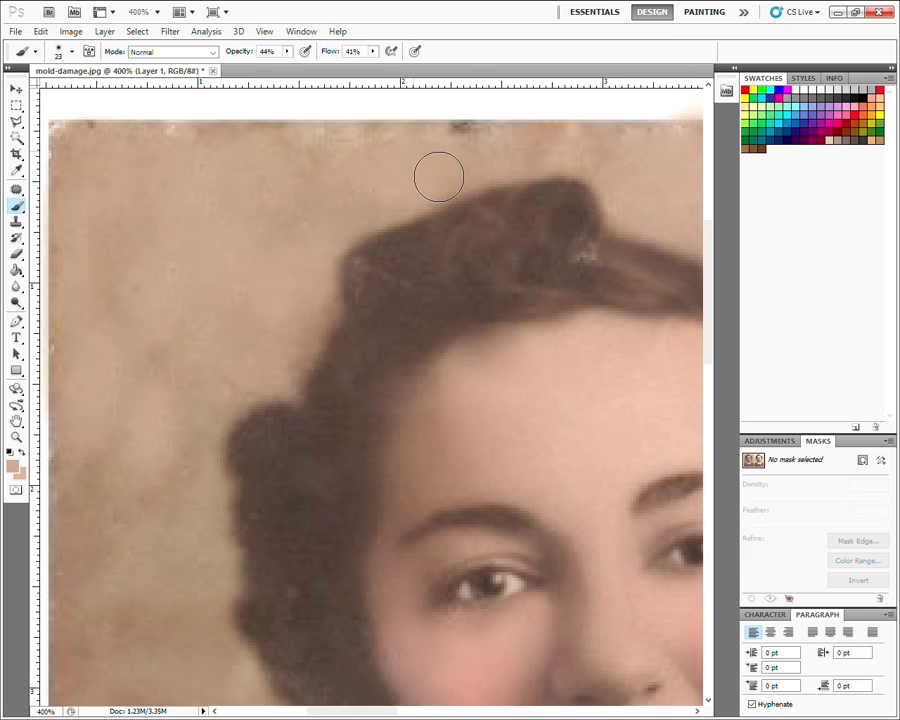
pyautogui.hotkey('ctrl', '1')
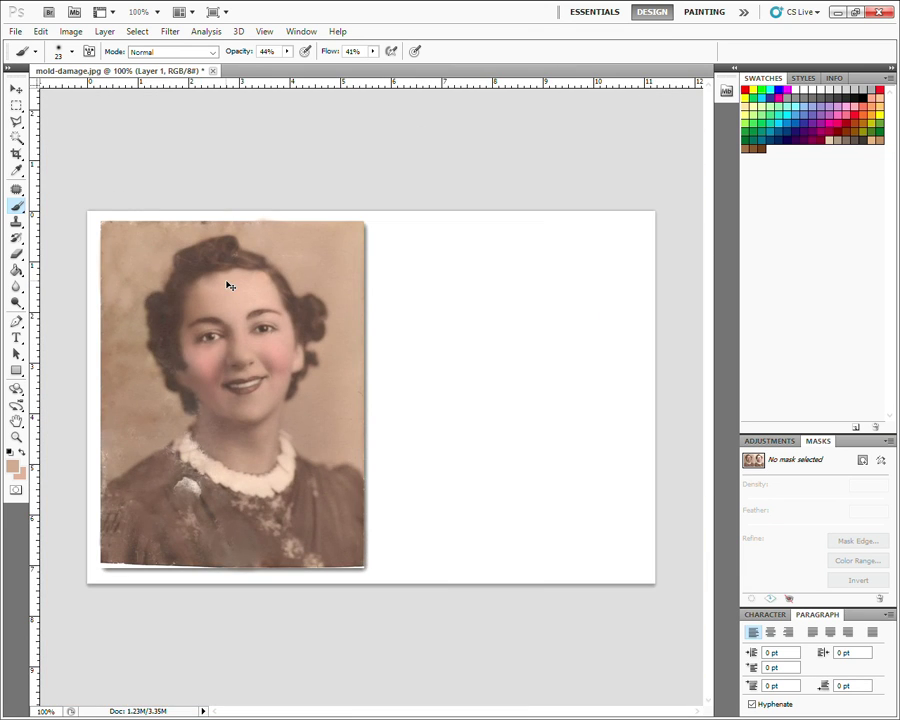
# At 200%, patch the mold spots and faint scratch left of the face and near the collar
pyautogui.hotkey('ctrl', '+')
pyautogui.moveTo(261, 295); pyautogui.dragTo(632, 356)
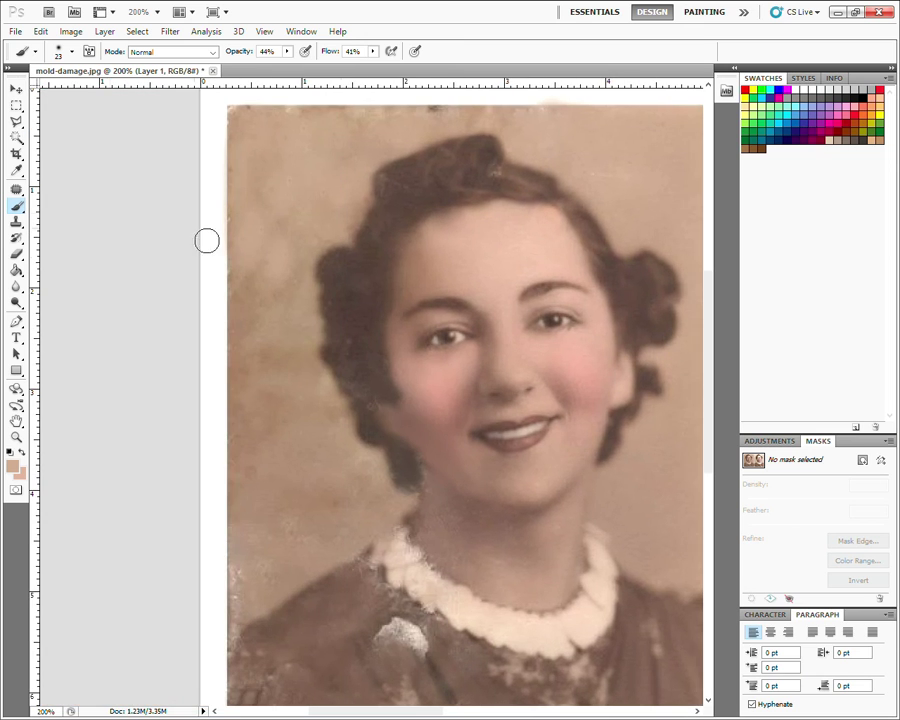
pyautogui.click(16, 189)
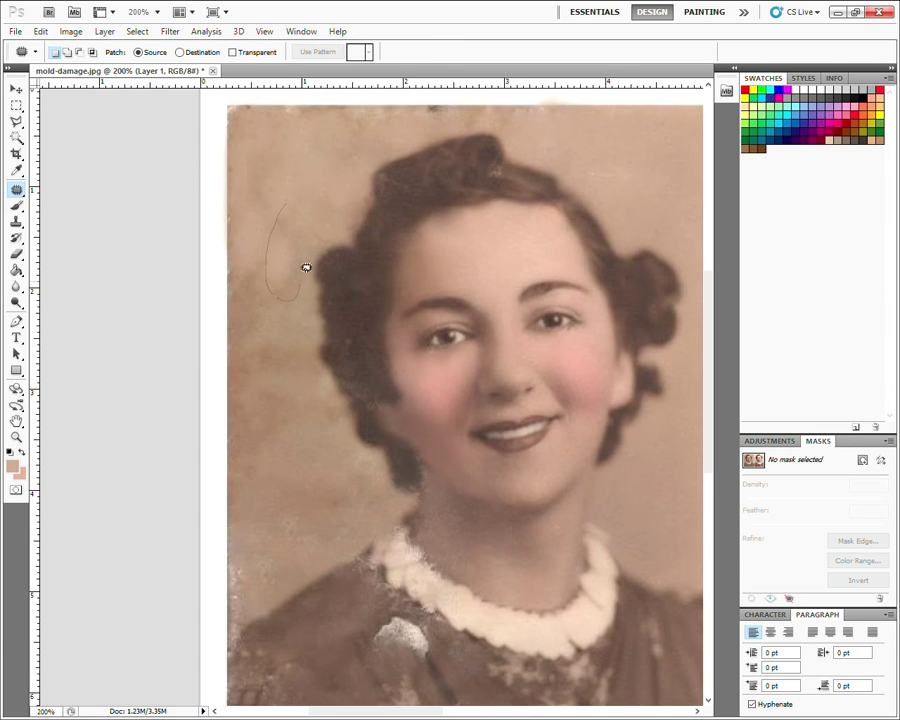
pyautogui.moveTo(305, 264)
pyautogui.mouseDown()
pyautogui.moveTo(296, 216)
pyautogui.moveTo(310, 170)
pyautogui.moveTo(301, 245)
pyautogui.moveTo(307, 195)
pyautogui.mouseUp()
pyautogui.hotkey('ctrl', 'd')
pyautogui.hotkey('ctrl', 'd')
pyautogui.moveTo(331, 390)
pyautogui.mouseDown()
pyautogui.moveTo(290, 356)
pyautogui.moveTo(316, 427)
pyautogui.mouseUp()
pyautogui.hotkey('ctrl', 'd')
pyautogui.moveTo(363, 502); pyautogui.dragTo(265, 415)
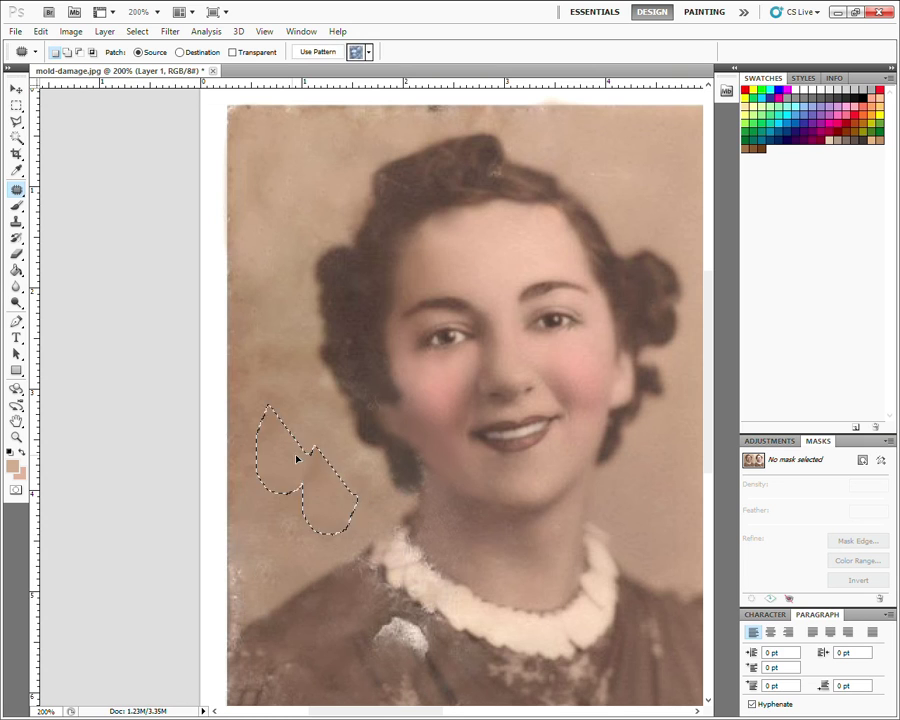
pyautogui.moveTo(297, 458); pyautogui.dragTo(279, 522)
pyautogui.hotkey('ctrl', 'd')
pyautogui.moveTo(301, 590)
pyautogui.mouseDown()
pyautogui.moveTo(320, 525)
pyautogui.moveTo(299, 455)
pyautogui.mouseUp()
pyautogui.hotkey('ctrl', 'd')
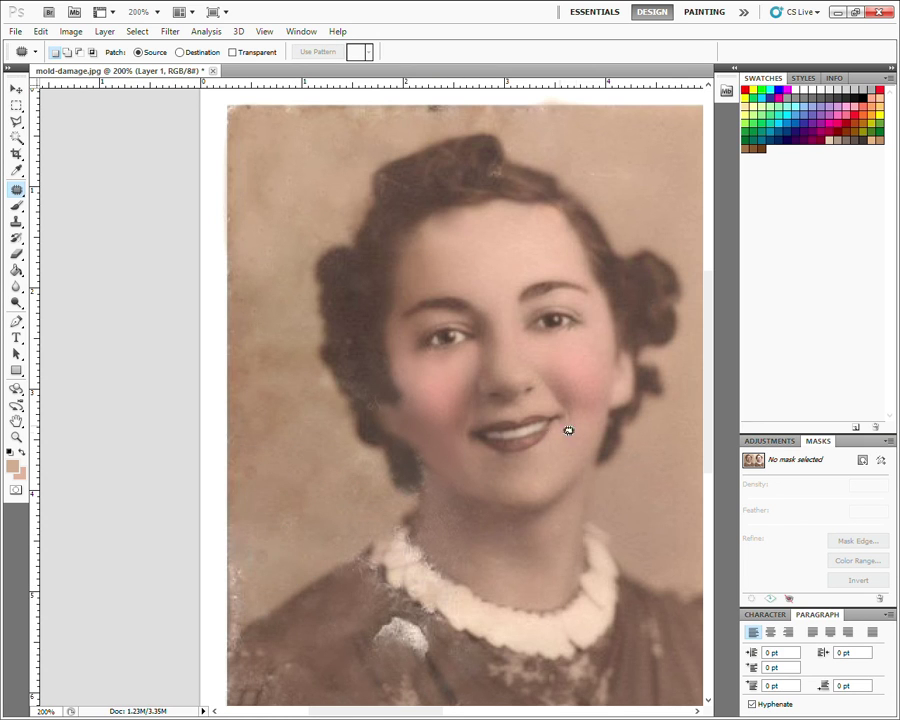
# Patch the mold spots on the dress, the left shoulder and the dress fold
pyautogui.moveTo(568, 430)
pyautogui.mouseDown()
pyautogui.moveTo(476, 450)
pyautogui.moveTo(464, 410)
pyautogui.moveTo(488, 258)
pyautogui.mouseUp()
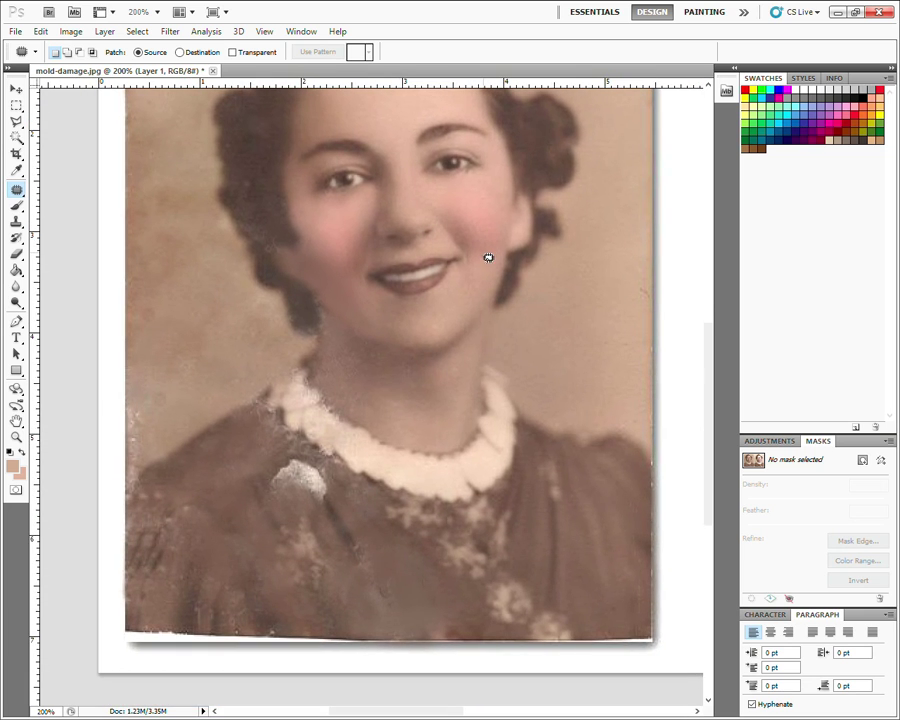
pyautogui.moveTo(321, 565)
pyautogui.mouseDown()
pyautogui.moveTo(337, 558)
pyautogui.moveTo(365, 583)
pyautogui.moveTo(366, 603)
pyautogui.moveTo(333, 555)
pyautogui.moveTo(326, 605)
pyautogui.moveTo(376, 589)
pyautogui.mouseUp()
pyautogui.hotkey('ctrl', 'd')
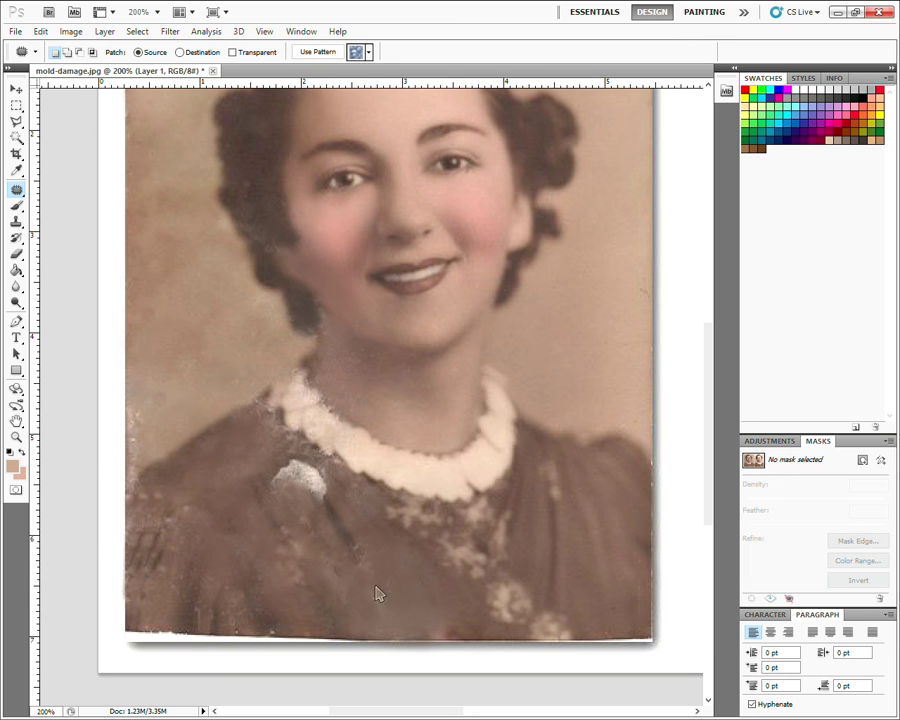
pyautogui.hotkey('ctrl', 'd')
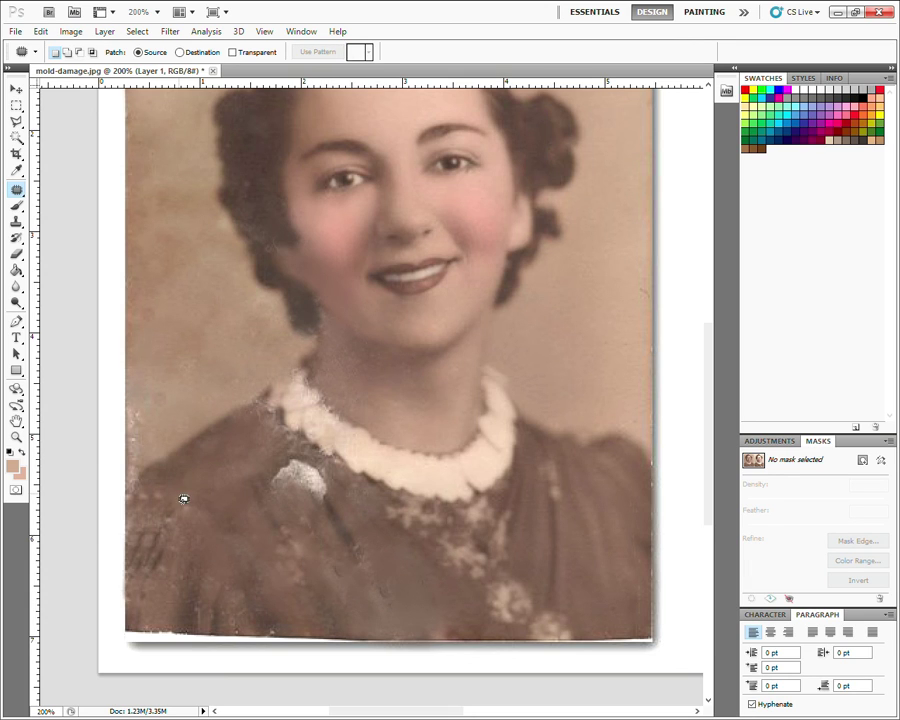
pyautogui.moveTo(184, 498)
pyautogui.mouseDown()
pyautogui.moveTo(176, 534)
pyautogui.moveTo(227, 477)
pyautogui.mouseUp()
pyautogui.hotkey('ctrl', 'd')
pyautogui.moveTo(207, 550)
pyautogui.mouseDown()
pyautogui.moveTo(214, 502)
pyautogui.moveTo(378, 416)
pyautogui.moveTo(335, 523)
pyautogui.moveTo(346, 466)
pyautogui.mouseUp()
pyautogui.hotkey('ctrl', 'd')
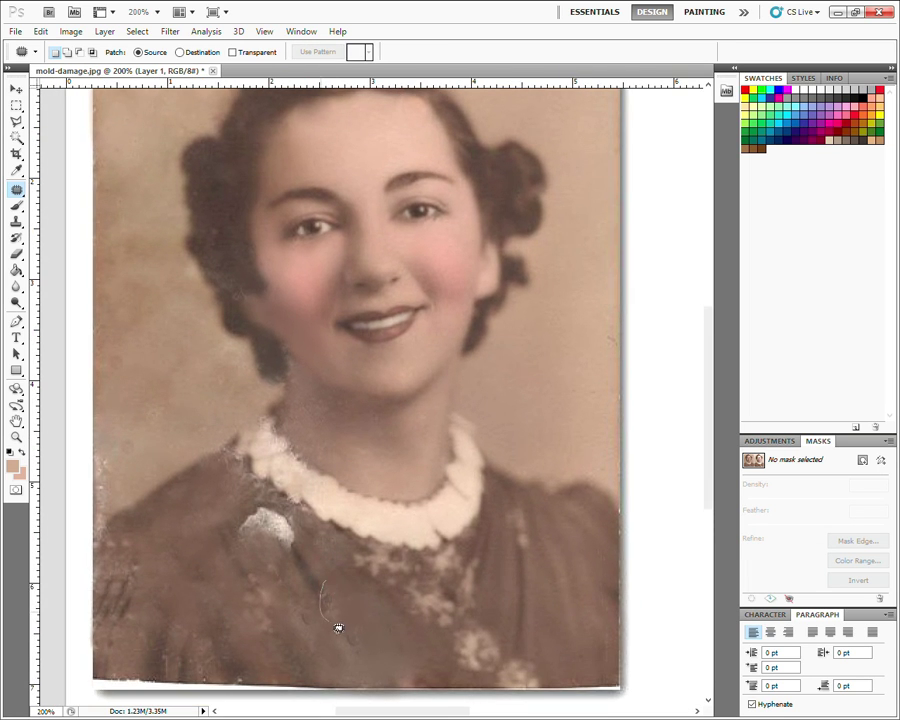
pyautogui.moveTo(338, 620)
pyautogui.mouseDown()
pyautogui.moveTo(322, 590)
pyautogui.moveTo(358, 629)
pyautogui.mouseUp()
pyautogui.hotkey('ctrl', 'd')
# Clone clean fabric over the white mold blotch beside the collar
pyautogui.press('s')
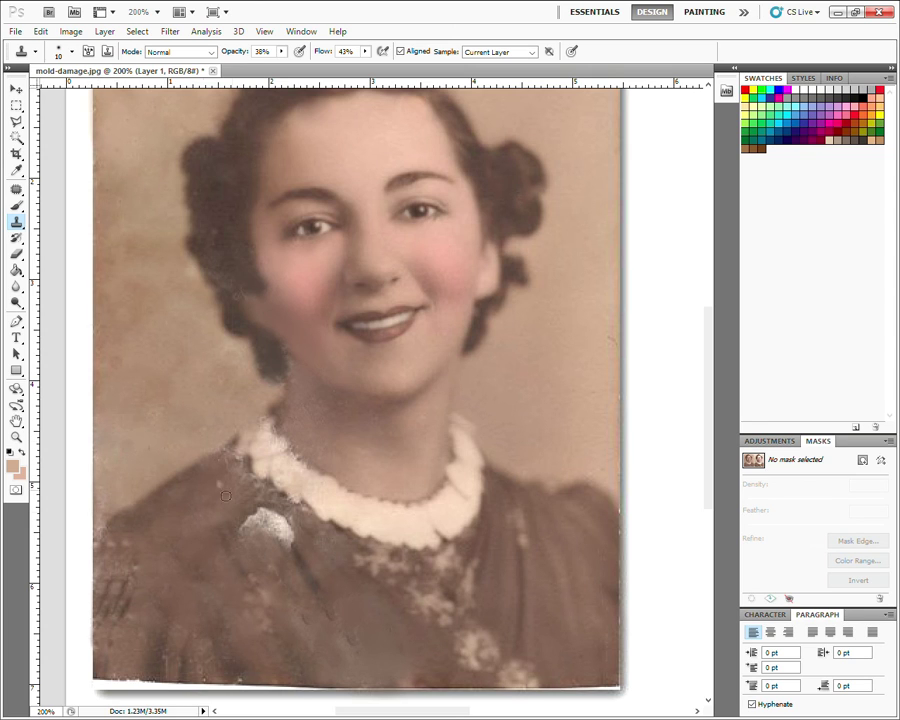
pyautogui.moveTo(255, 521)
pyautogui.mouseDown()
pyautogui.moveTo(252, 535)
pyautogui.moveTo(271, 530)
pyautogui.moveTo(291, 541)
pyautogui.mouseUp()
pyautogui.click(272, 512)
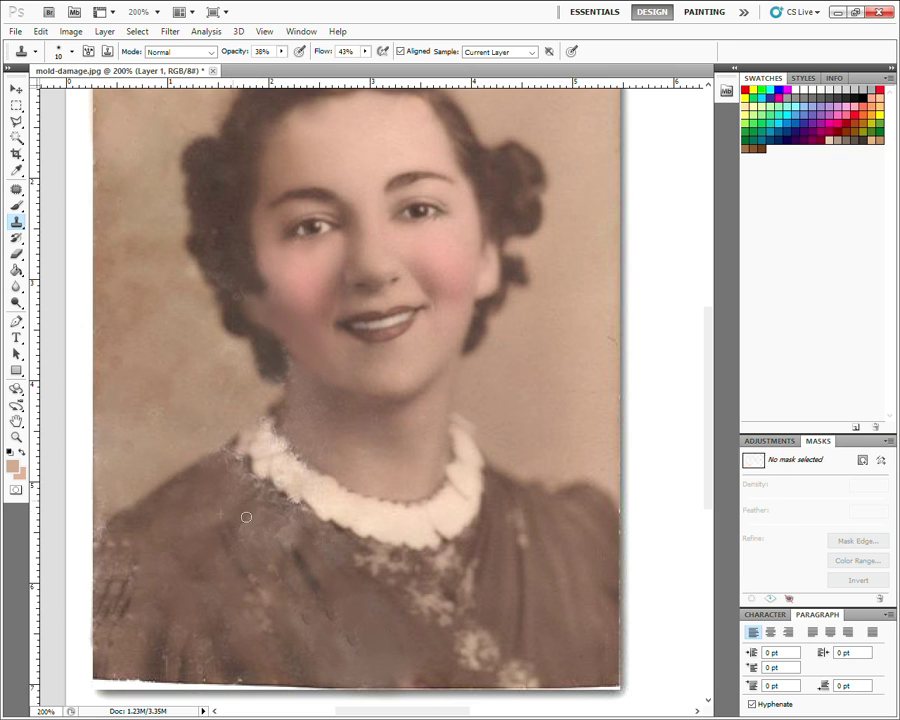
pyautogui.moveTo(244, 516)
pyautogui.mouseDown()
pyautogui.moveTo(246, 535)
pyautogui.moveTo(285, 521)
pyautogui.moveTo(300, 611)
pyautogui.moveTo(274, 574)
pyautogui.mouseUp()
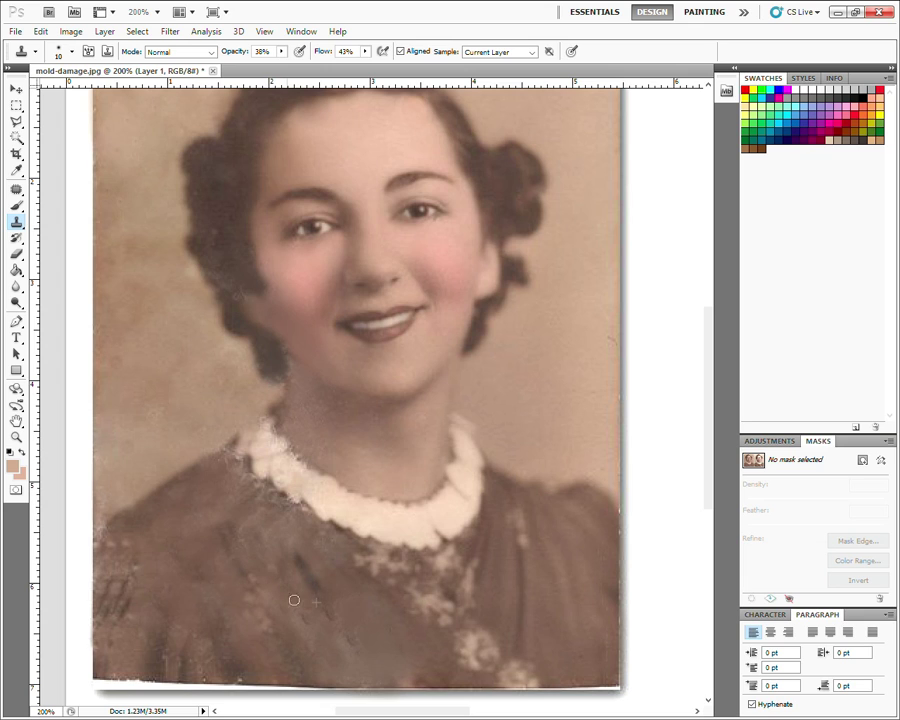
# Stamp over the remaining dress mold specks, resizing the clone brush to 24 and then 16
pyautogui.press(']')
pyautogui.press(']')
pyautogui.press(']')
pyautogui.press('[')
pyautogui.press('[')
pyautogui.press('[')
pyautogui.moveTo(241, 609)
pyautogui.mouseDown()
pyautogui.moveTo(284, 646)
pyautogui.moveTo(288, 578)
pyautogui.moveTo(259, 530)
pyautogui.moveTo(271, 534)
pyautogui.moveTo(221, 523)
pyautogui.moveTo(227, 549)
pyautogui.moveTo(192, 604)
pyautogui.moveTo(156, 534)
pyautogui.moveTo(143, 580)
pyautogui.moveTo(133, 560)
pyautogui.mouseUp()
pyautogui.moveTo(307, 544)
pyautogui.mouseDown()
pyautogui.moveTo(303, 554)
pyautogui.moveTo(271, 532)
pyautogui.mouseUp()
pyautogui.press(']')
pyautogui.press('[')
pyautogui.press('[')
pyautogui.moveTo(253, 507)
pyautogui.mouseDown()
pyautogui.moveTo(255, 492)
pyautogui.moveTo(308, 524)
pyautogui.mouseUp()
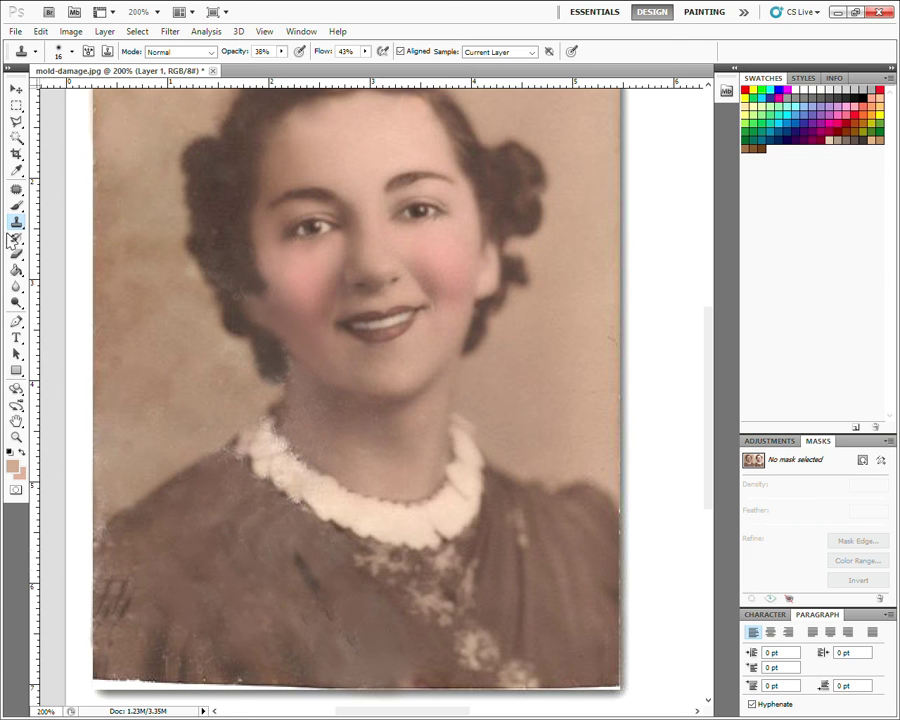
# Patch the mold spot on the dress fold and return to actual-size view
pyautogui.click(17, 190)
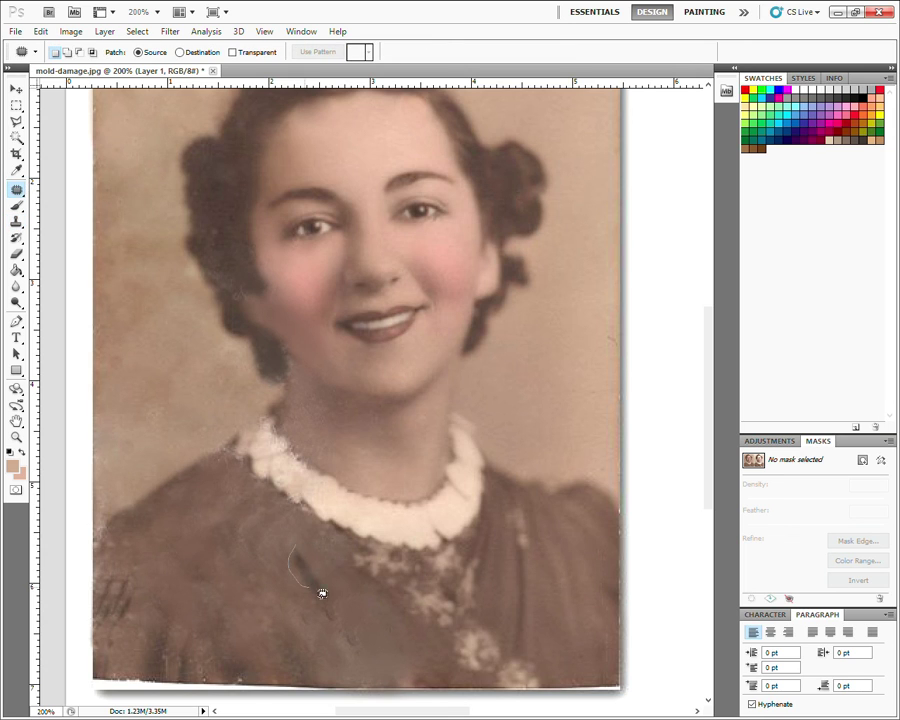
pyautogui.moveTo(322, 594)
pyautogui.mouseDown()
pyautogui.moveTo(300, 545)
pyautogui.moveTo(325, 588)
pyautogui.moveTo(330, 633)
pyautogui.moveTo(250, 580)
pyautogui.mouseUp()
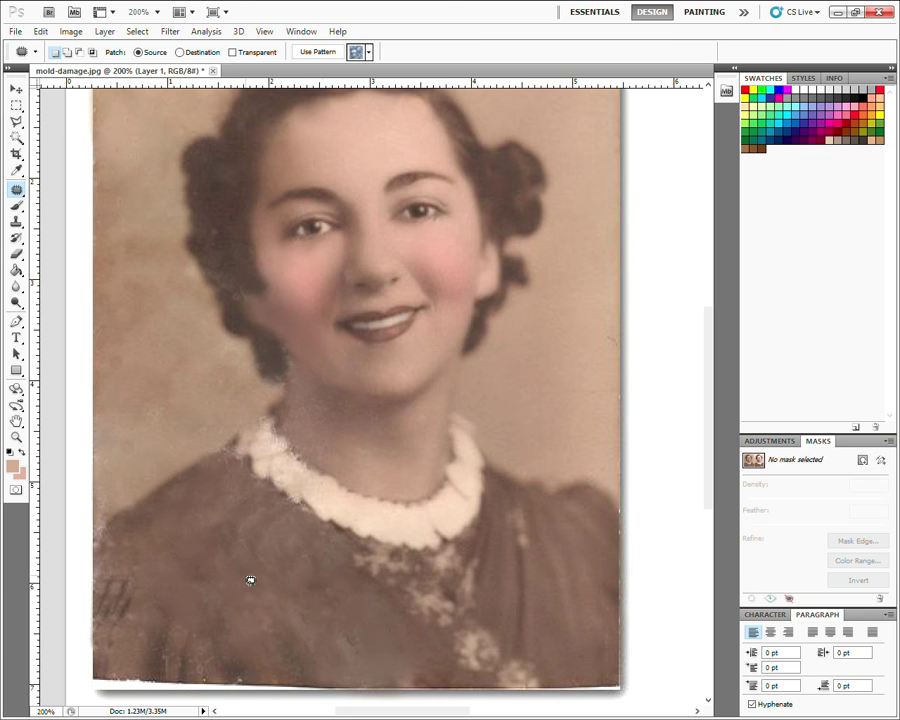
pyautogui.hotkey('ctrl', 'd')
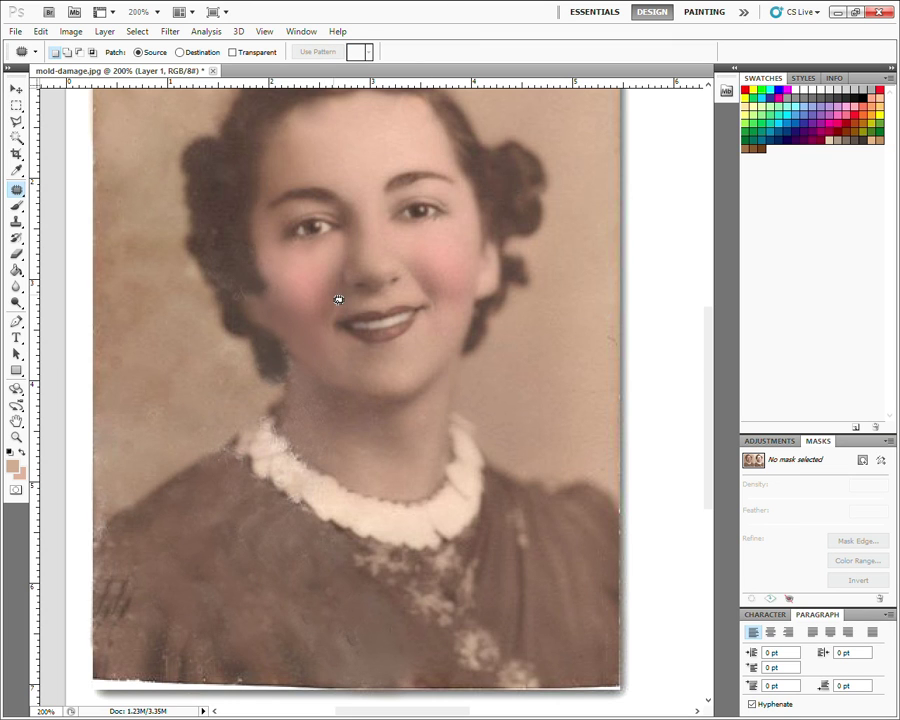
pyautogui.hotkey('ctrl', '-')
pyautogui.hotkey('ctrl', '-')
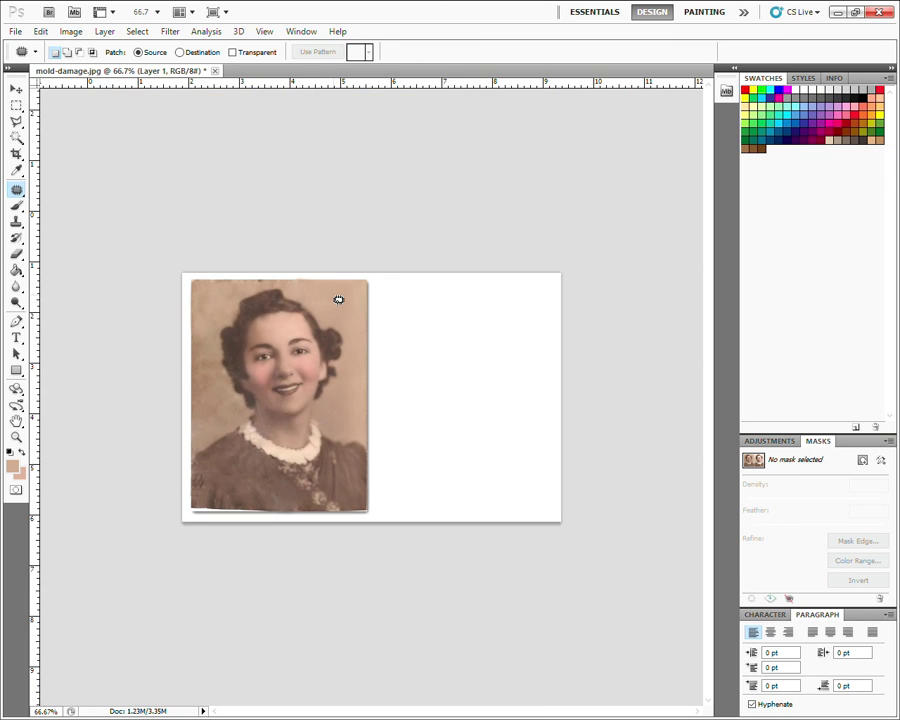
pyautogui.hotkey('ctrl', '+')
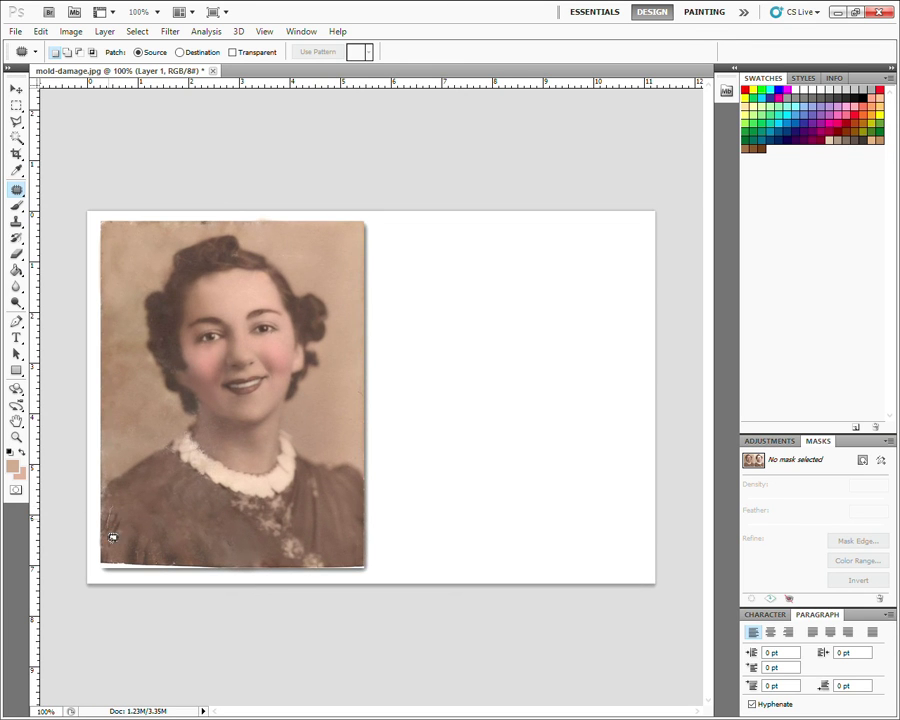
# Patch the mold spots near the photo's lower-left edge and across the dress, deselecting each
pyautogui.moveTo(133, 515)
pyautogui.mouseDown()
pyautogui.moveTo(181, 507)
pyautogui.moveTo(228, 528)
pyautogui.mouseUp()
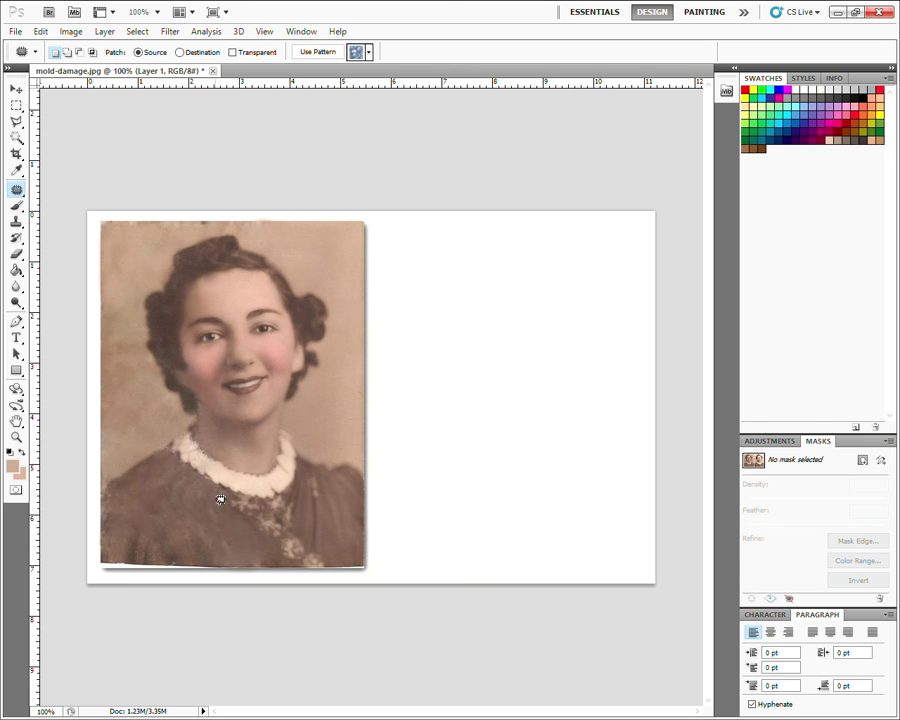
pyautogui.click(193, 476)
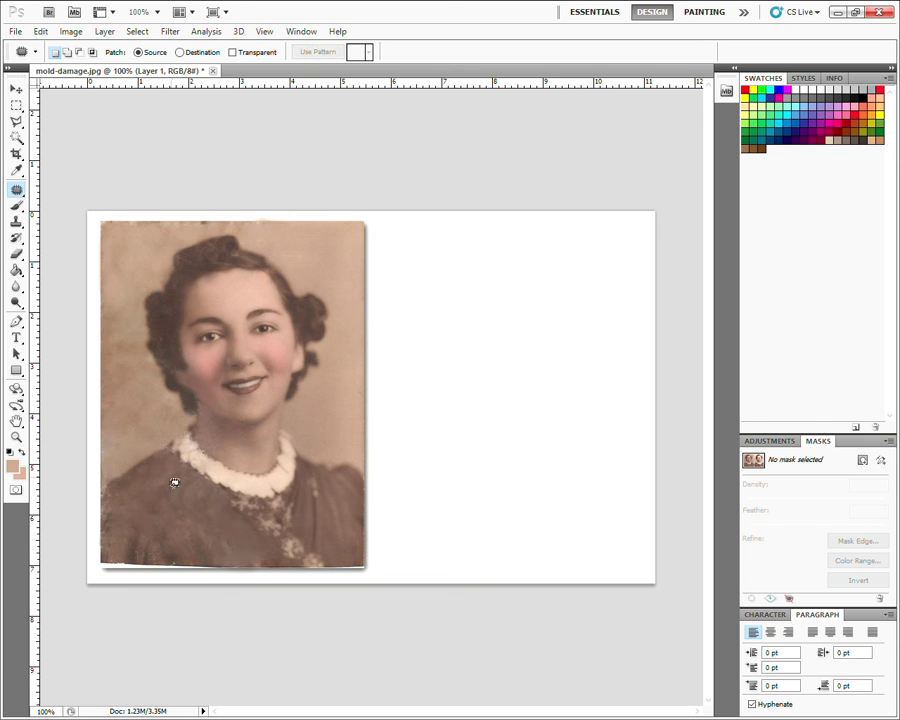
pyautogui.moveTo(174, 483); pyautogui.dragTo(201, 518)
pyautogui.click(165, 486)
pyautogui.moveTo(150, 487)
pyautogui.mouseDown()
pyautogui.moveTo(171, 527)
pyautogui.moveTo(205, 526)
pyautogui.mouseUp()
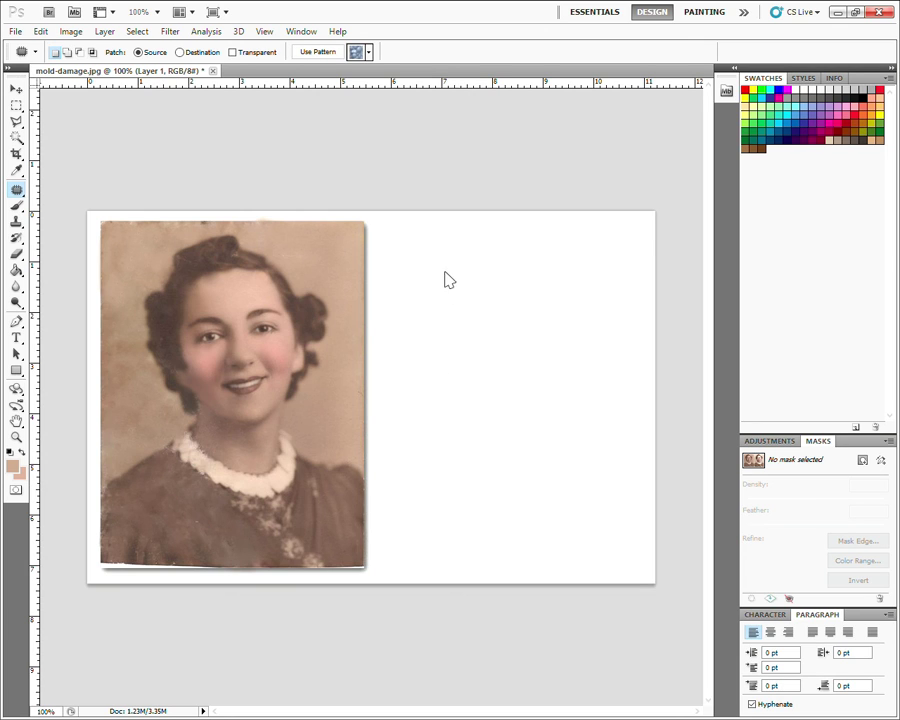
pyautogui.click(448, 280)
pyautogui.moveTo(181, 517)
pyautogui.mouseDown()
pyautogui.moveTo(196, 507)
pyautogui.moveTo(181, 513)
pyautogui.mouseUp()
pyautogui.click(204, 516)
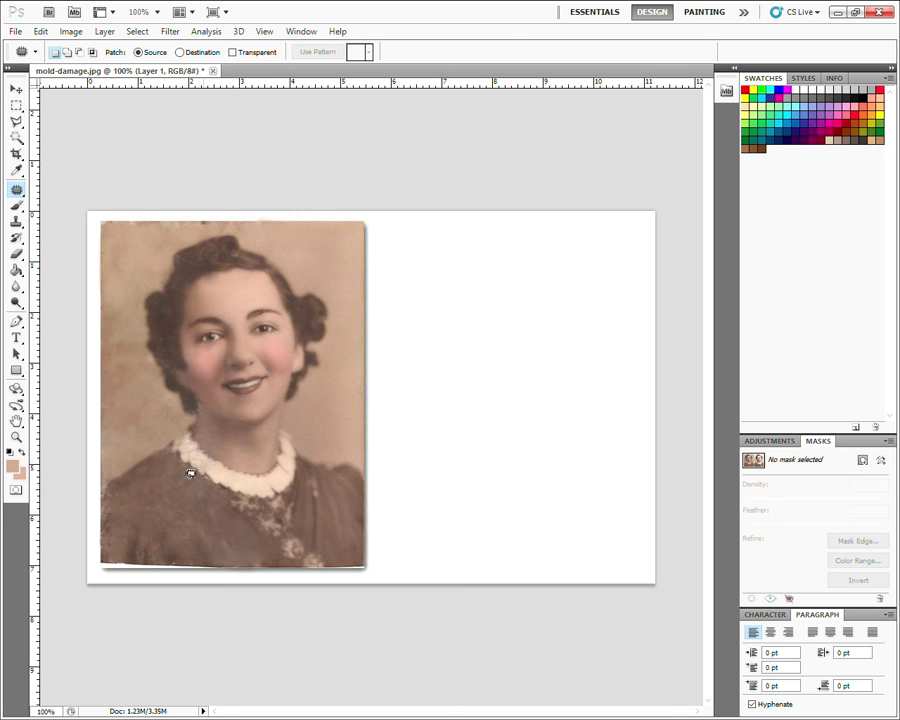
pyautogui.moveTo(185, 514); pyautogui.dragTo(187, 508)
pyautogui.click(201, 524)
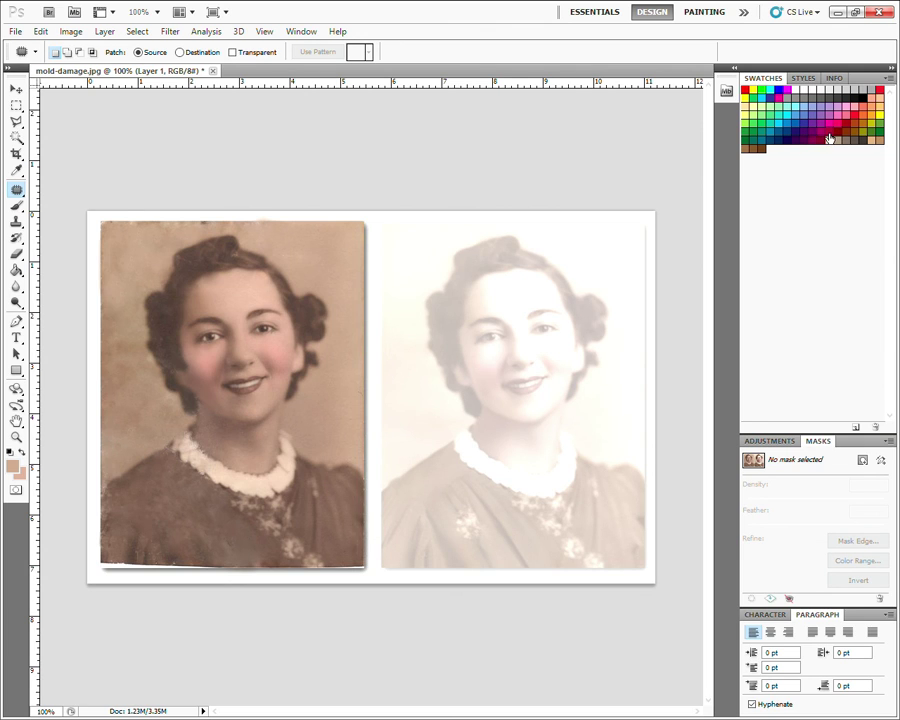
# On Shape 1, marquee the right-hand photo to remove its white overlay
pyautogui.hotkey('alt', ']')
pyautogui.hotkey('alt', ']')
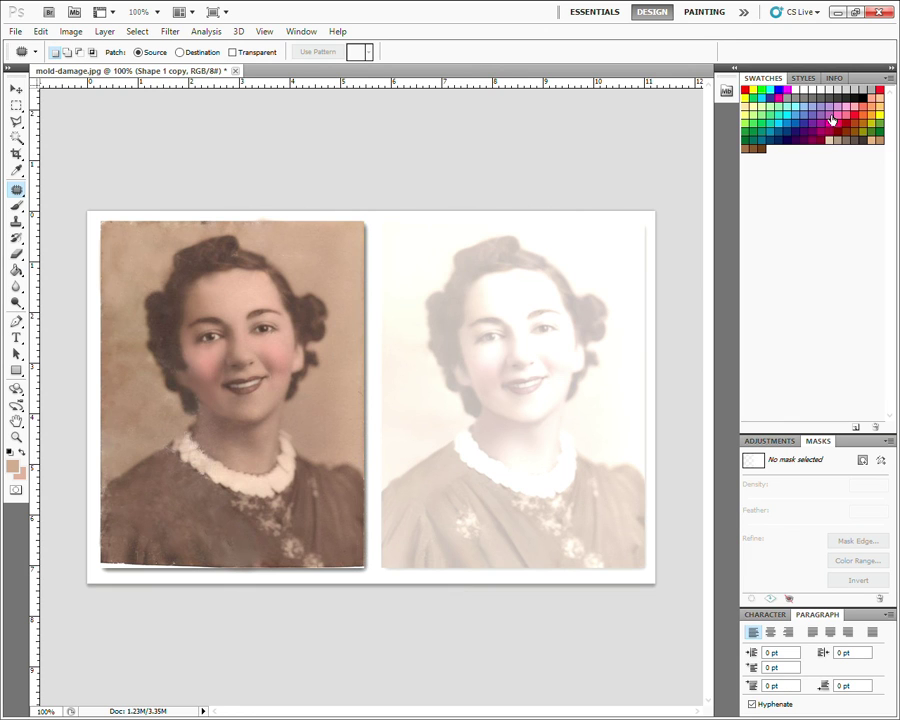
pyautogui.press('m')
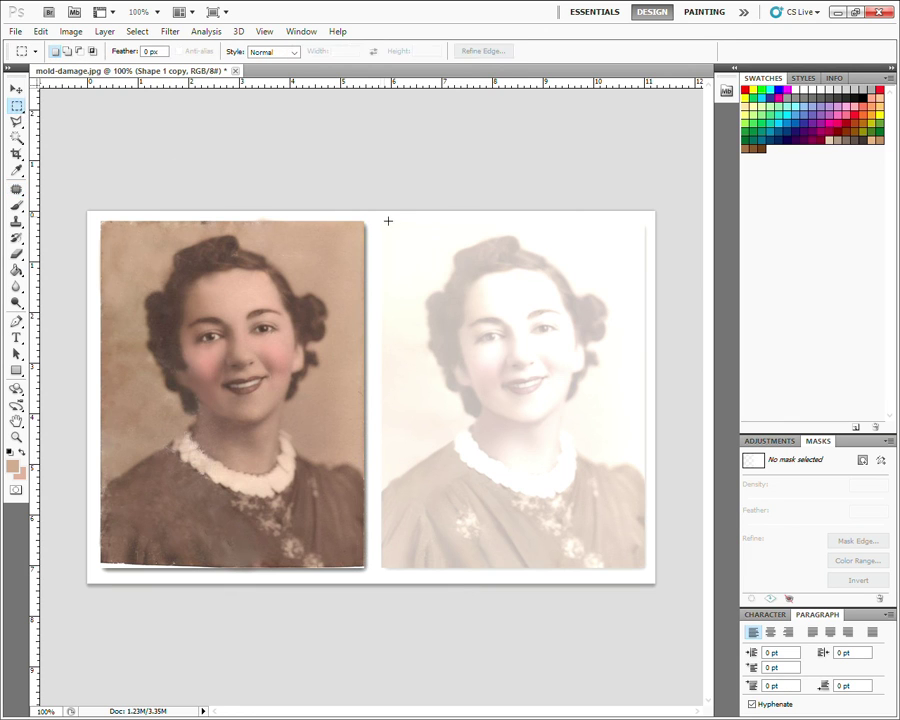
pyautogui.moveTo(541, 544); pyautogui.dragTo(651, 577)
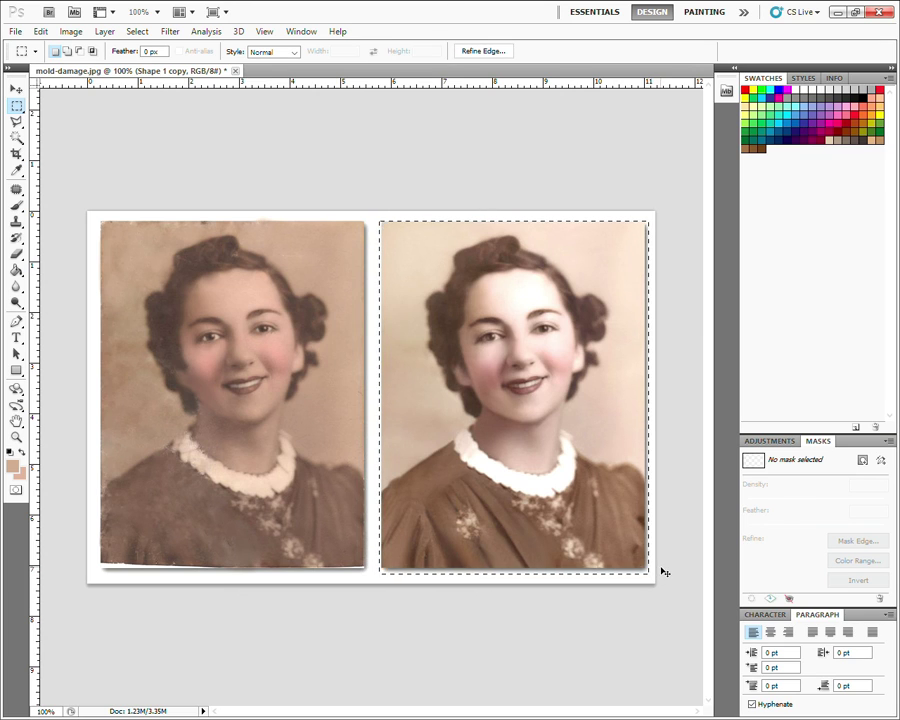
pyautogui.click(687, 548)
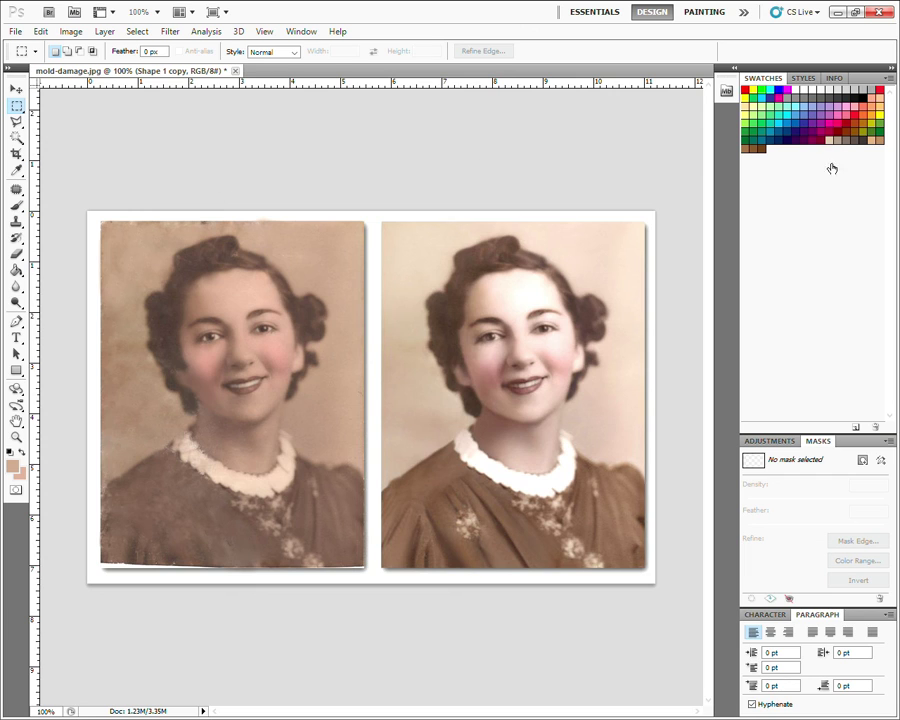
# Return to Layer 1, marquee the left photo, then deselect it
pyautogui.hotkey('ctrl', 'e')
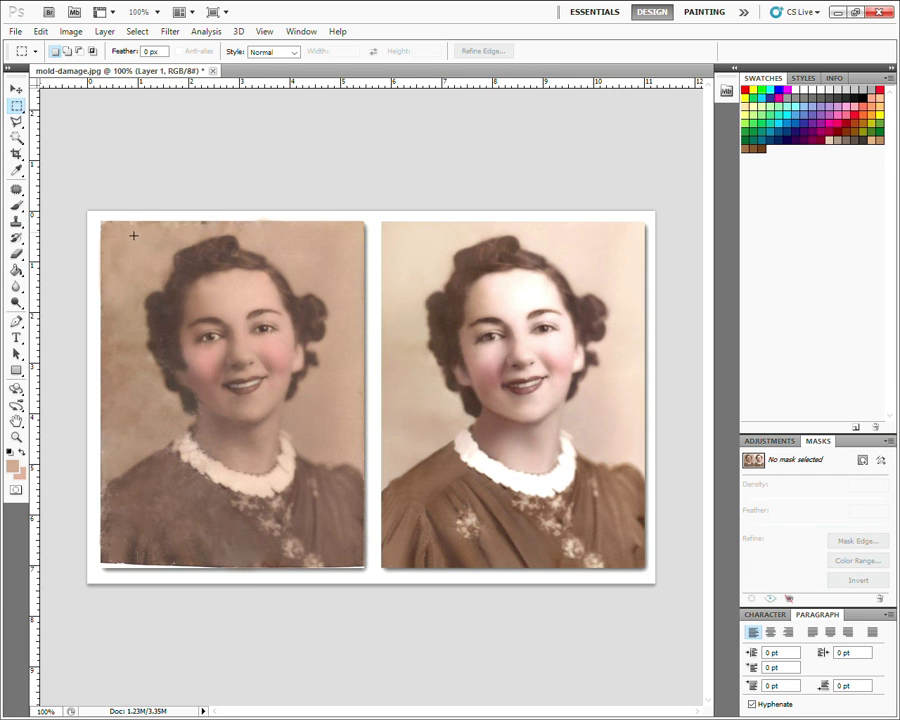
pyautogui.moveTo(207, 480); pyautogui.dragTo(363, 569)
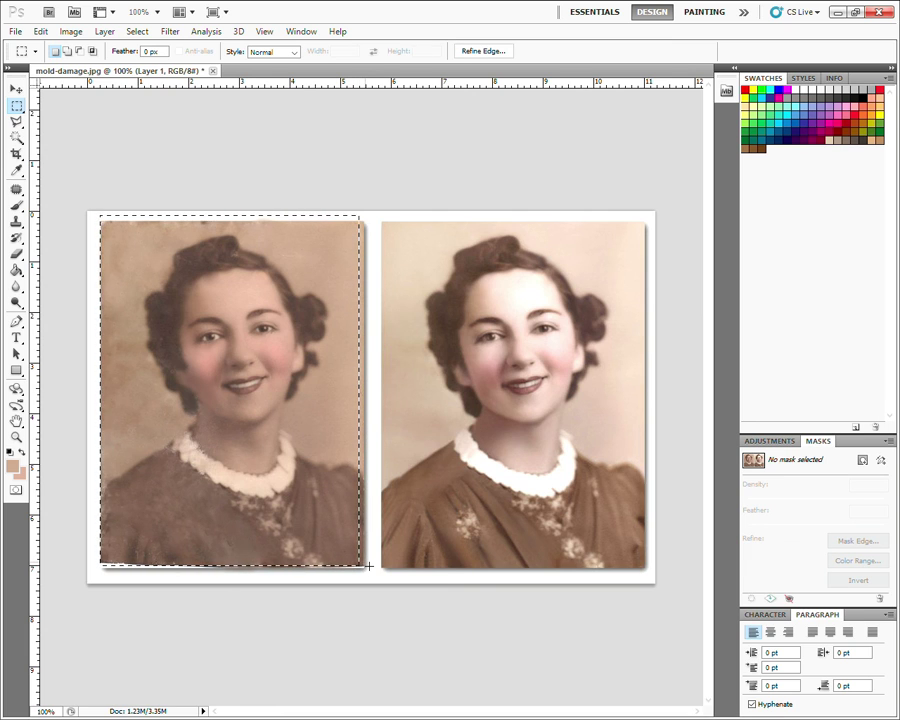
pyautogui.press('i')
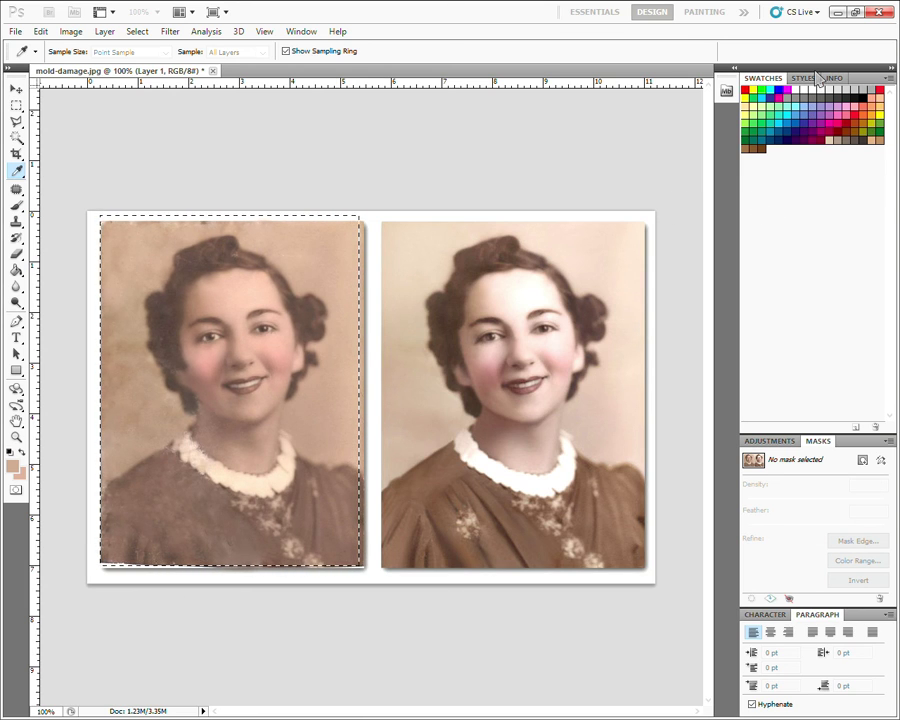
pyautogui.press('m')
pyautogui.click(344, 116)
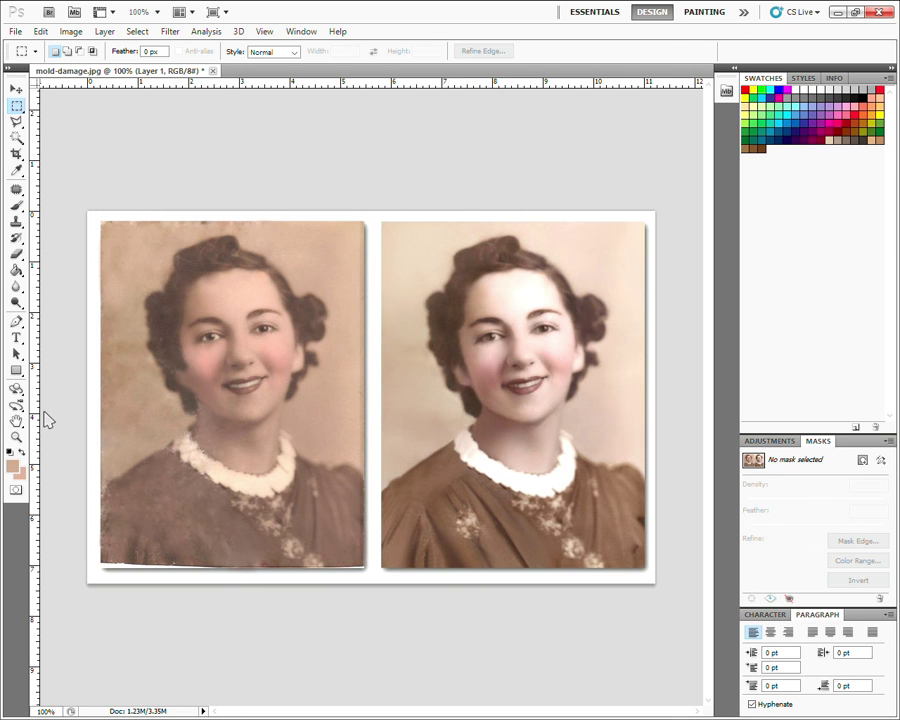
# Inspect both portraits at 200% zoom, zoom back out, and reset colours to black and white
pyautogui.click(16, 437)
pyautogui.click(252, 372)
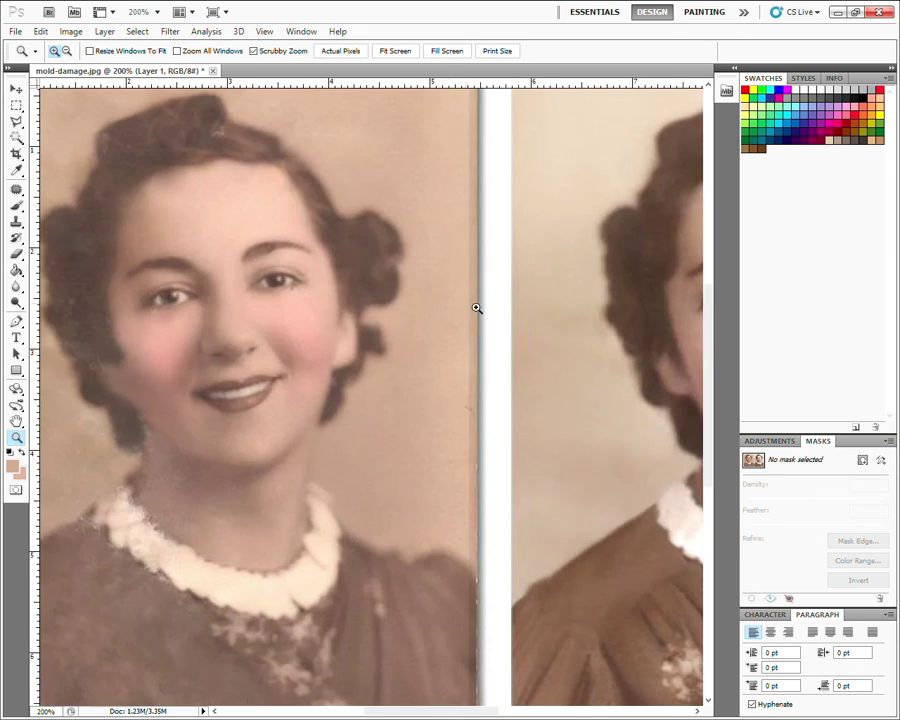
pyautogui.moveTo(577, 299); pyautogui.dragTo(447, 336)
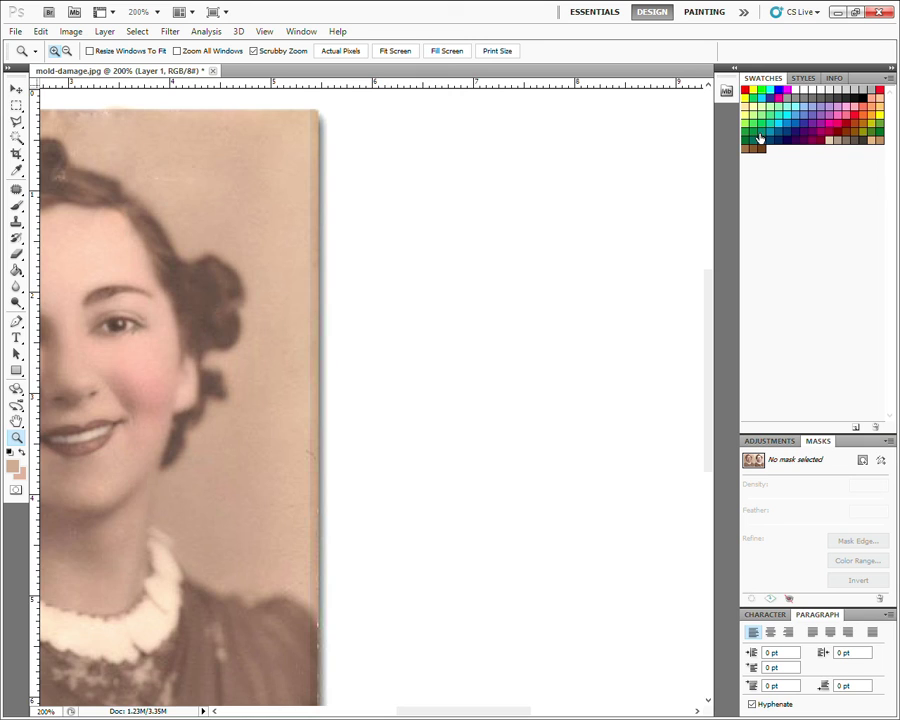
pyautogui.hotkey('ctrl', '-')
pyautogui.hotkey('ctrl', '-')
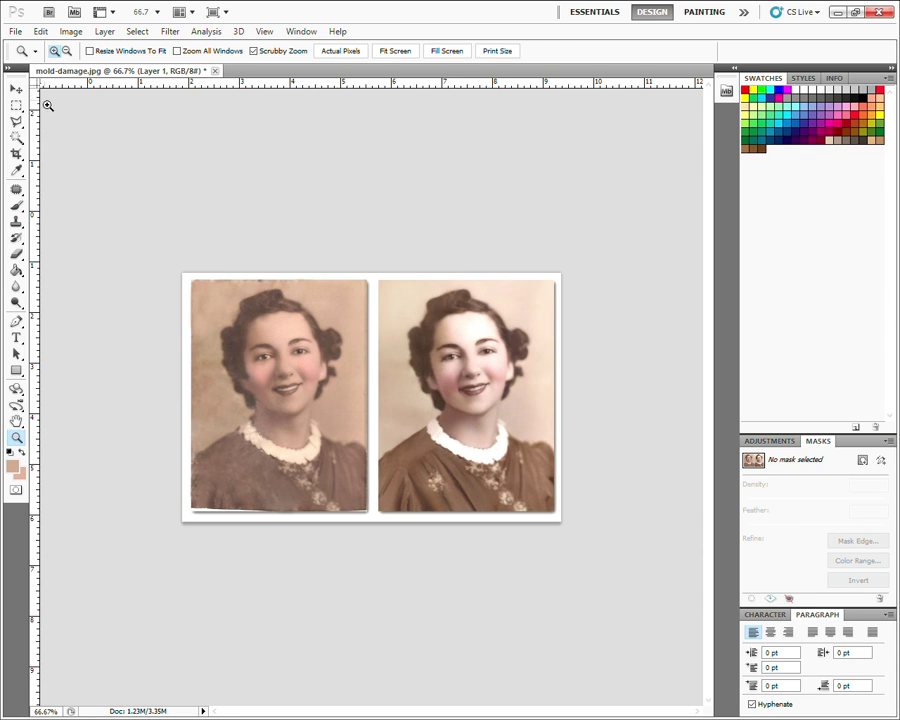
pyautogui.click(9, 452)
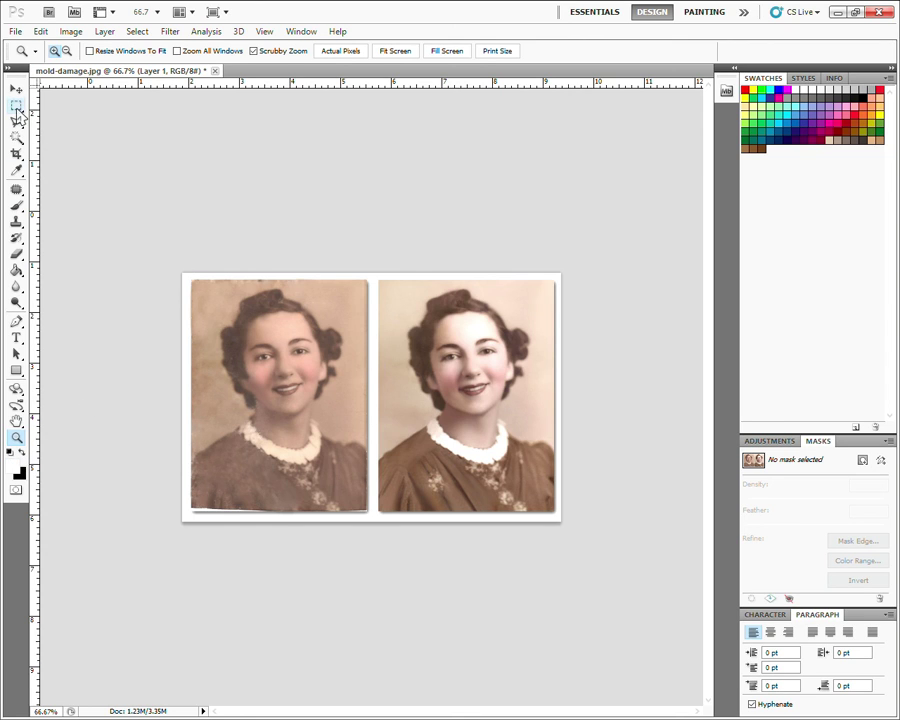
# Hide the left photo under a white Shape 2 rectangle and duplicate Layer 1 as Layer 1 copy
pyautogui.click(16, 370)
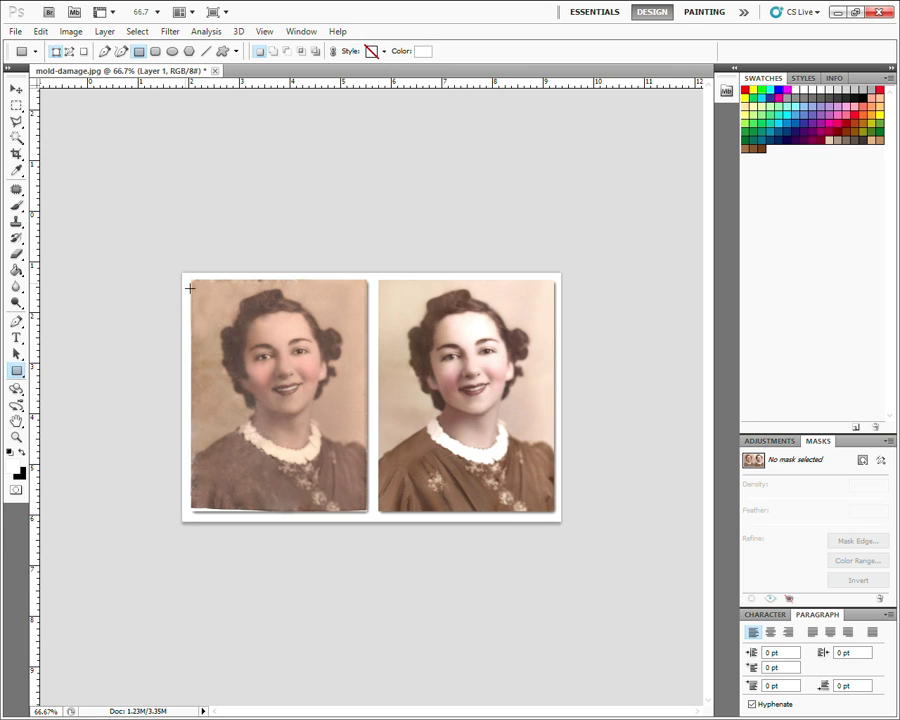
pyautogui.moveTo(195, 281); pyautogui.dragTo(375, 517)
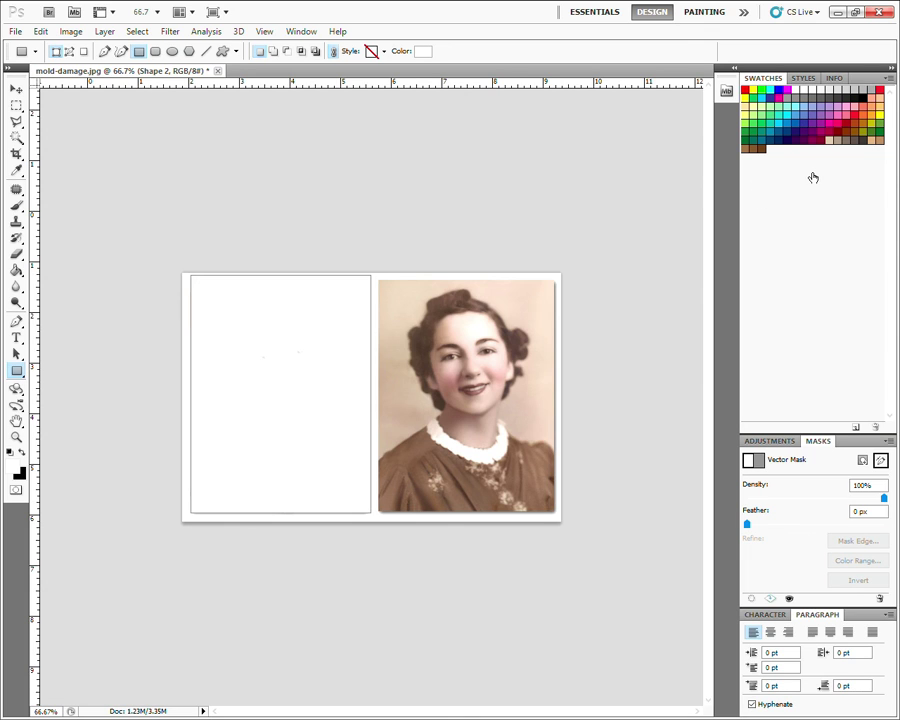
pyautogui.hotkey('ctrl', 'e')
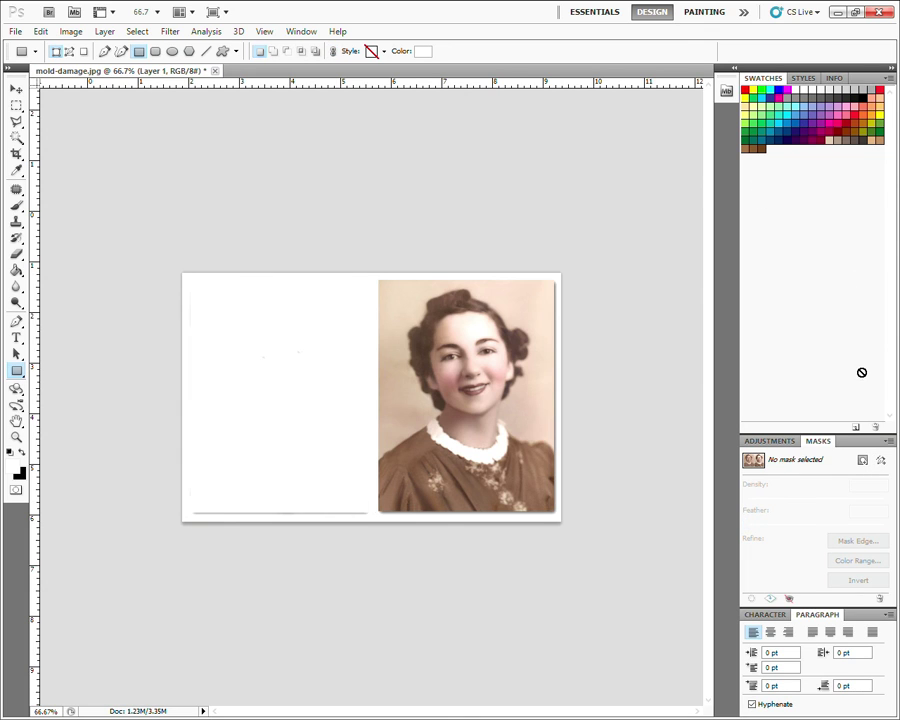
pyautogui.hotkey('ctrl', 'j')
pyautogui.click(16, 105)
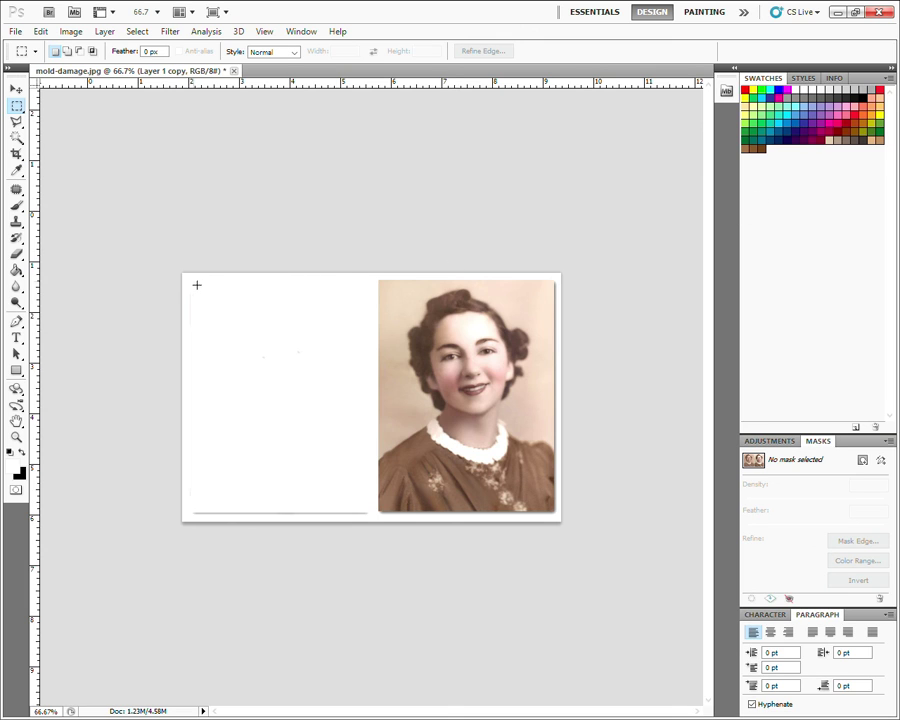
# Paste the original mold-damaged portrait into a selection over the white left area, then deselect
pyautogui.moveTo(241, 384); pyautogui.dragTo(373, 518)
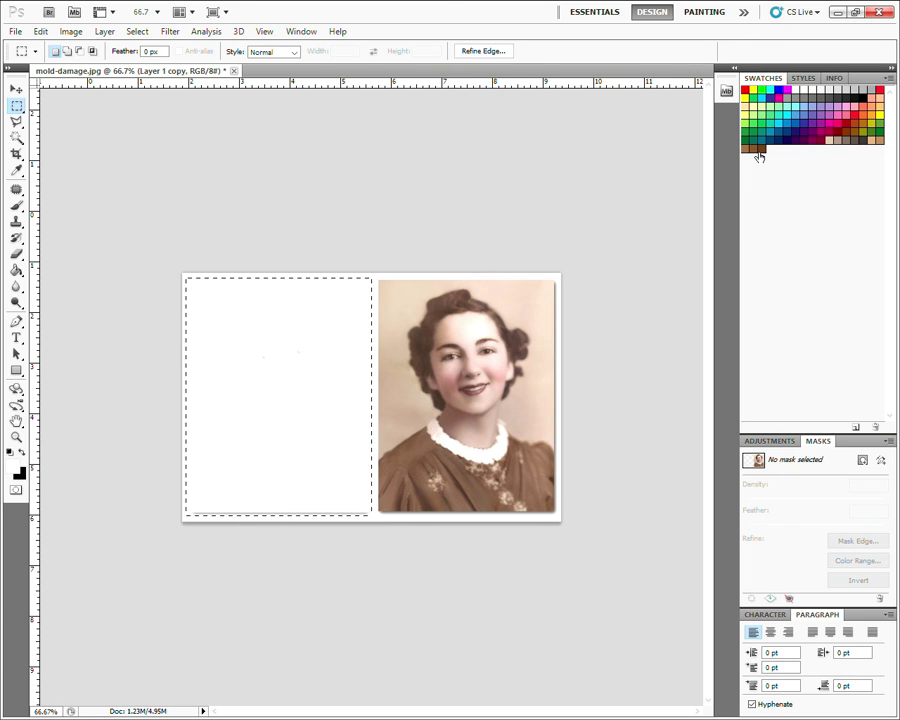
pyautogui.hotkey('ctrl', 'v')
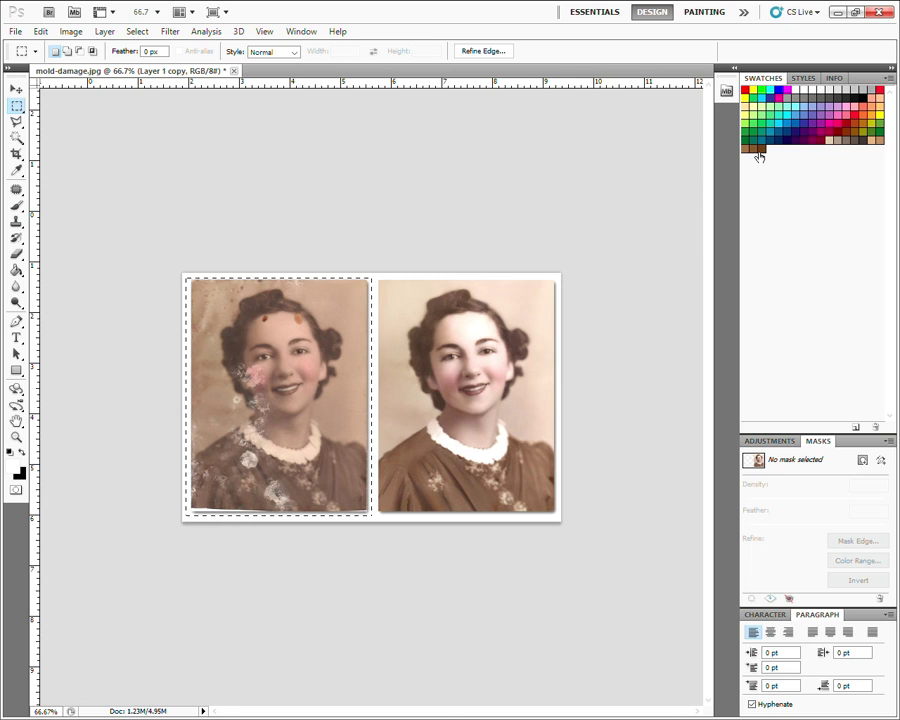
pyautogui.hotkey('ctrl', 'd')
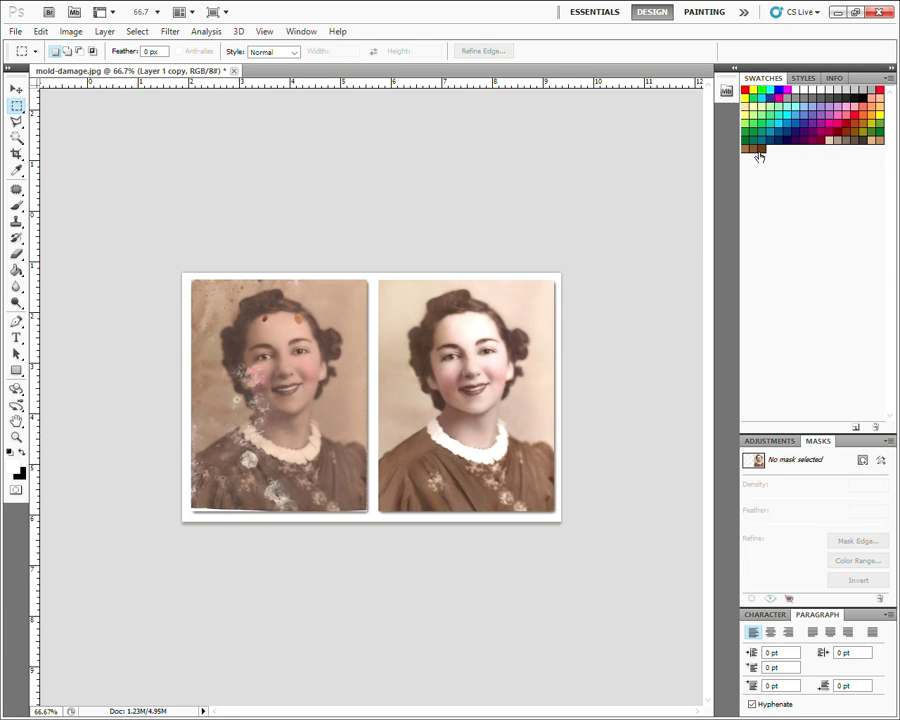